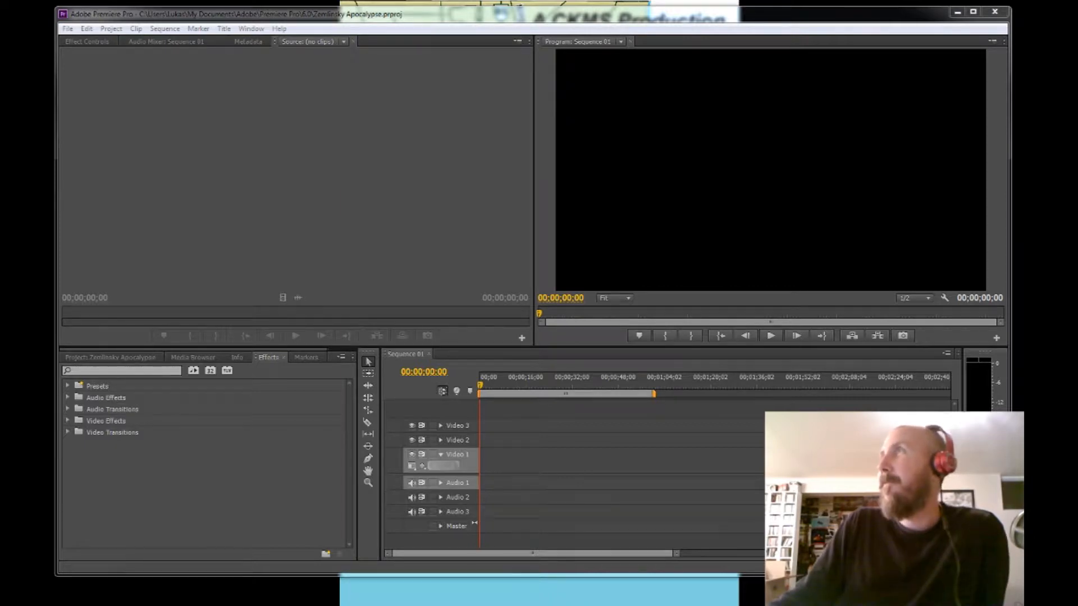
Switch to the browser and look through the Robot Apocalypse album page on Bandcamp, including its credits
left_click_drag(1075, 12, 592, 17)
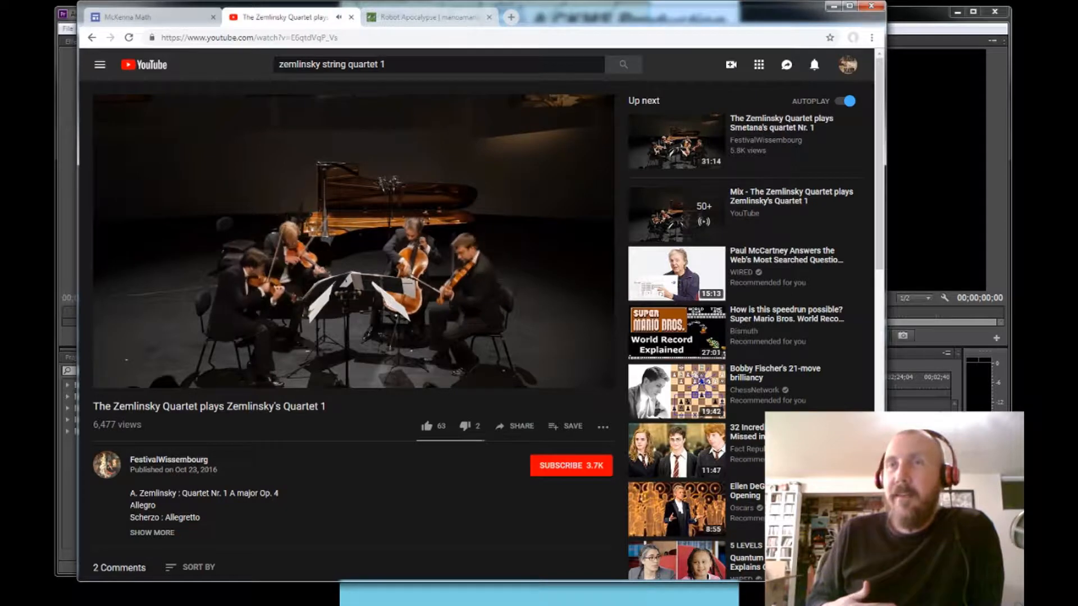
mouse_move(316, 238)
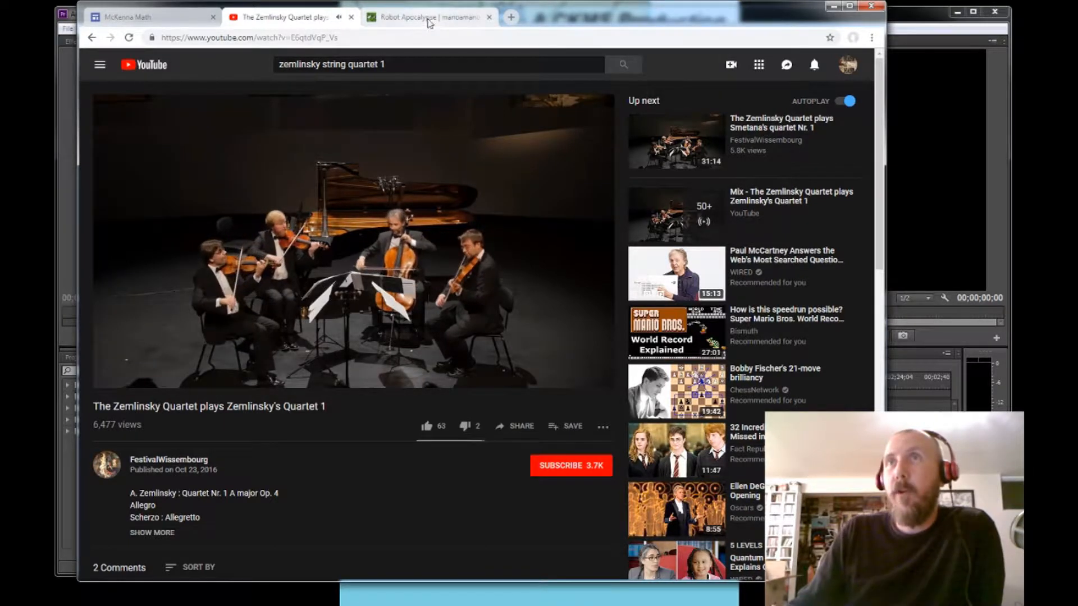
left_click(424, 18)
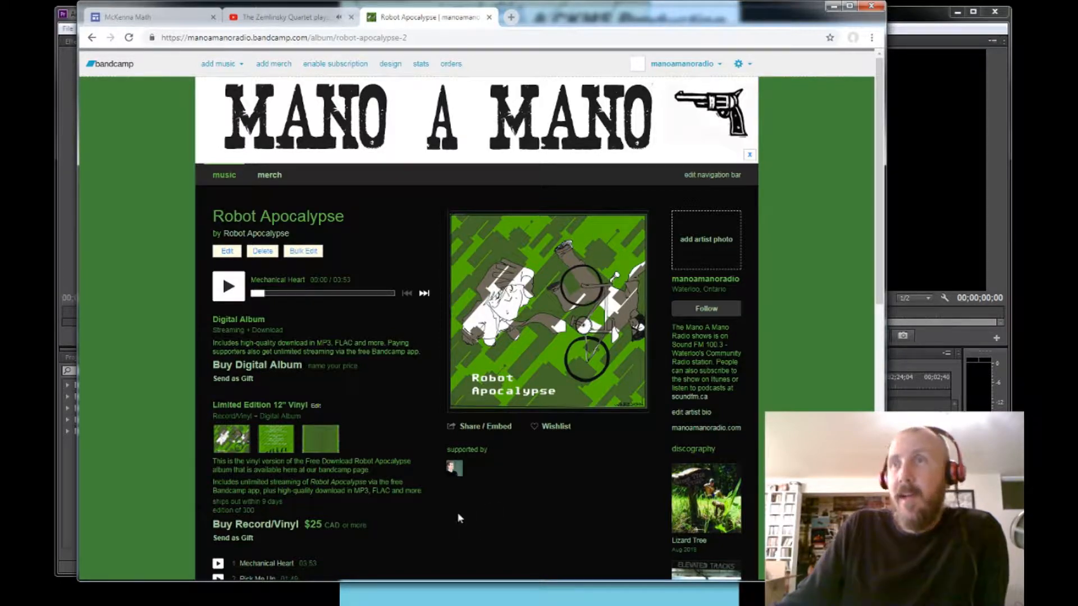
scroll(452, 511, "down", 1)
scroll(449, 510, "down", 10)
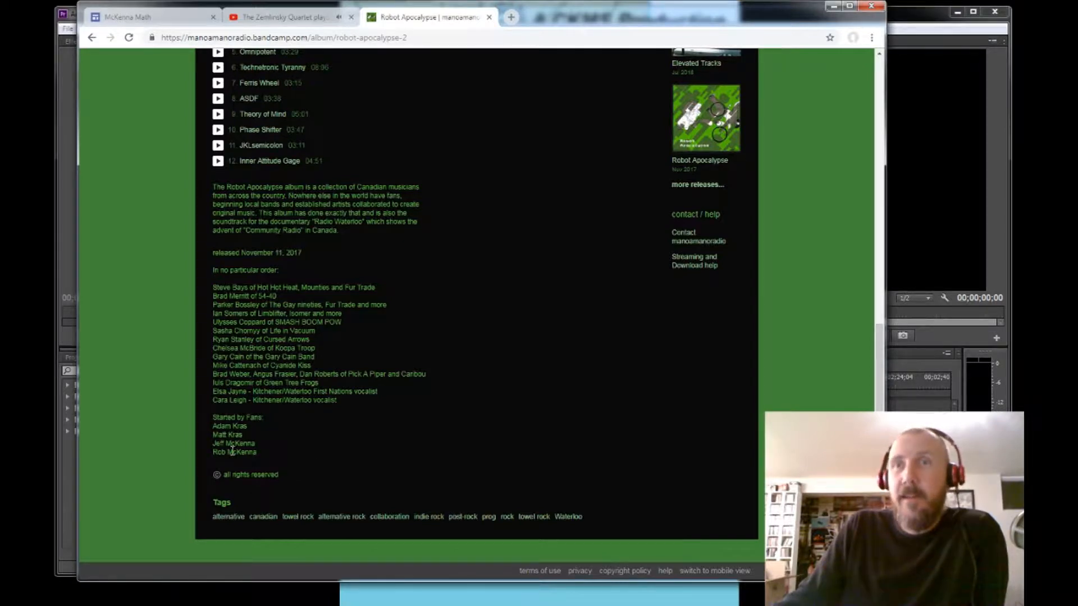
scroll(237, 434, "up", 15)
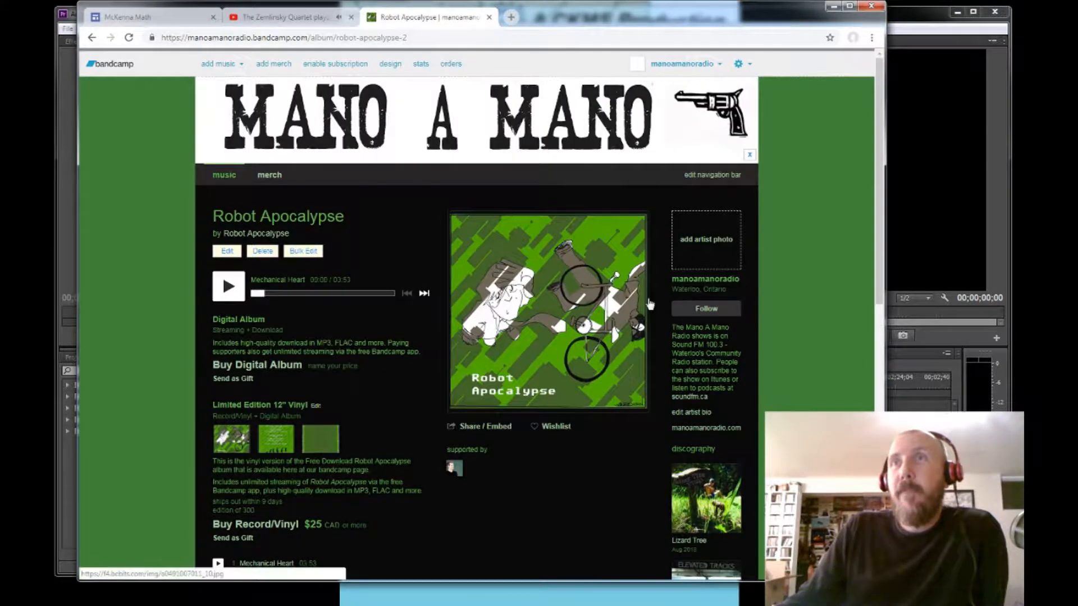
Pause the Zemlinsky Quartet video on YouTube and view the TGJ 20/30 Comm Tech page before returning to Premiere Pro
left_click(283, 18)
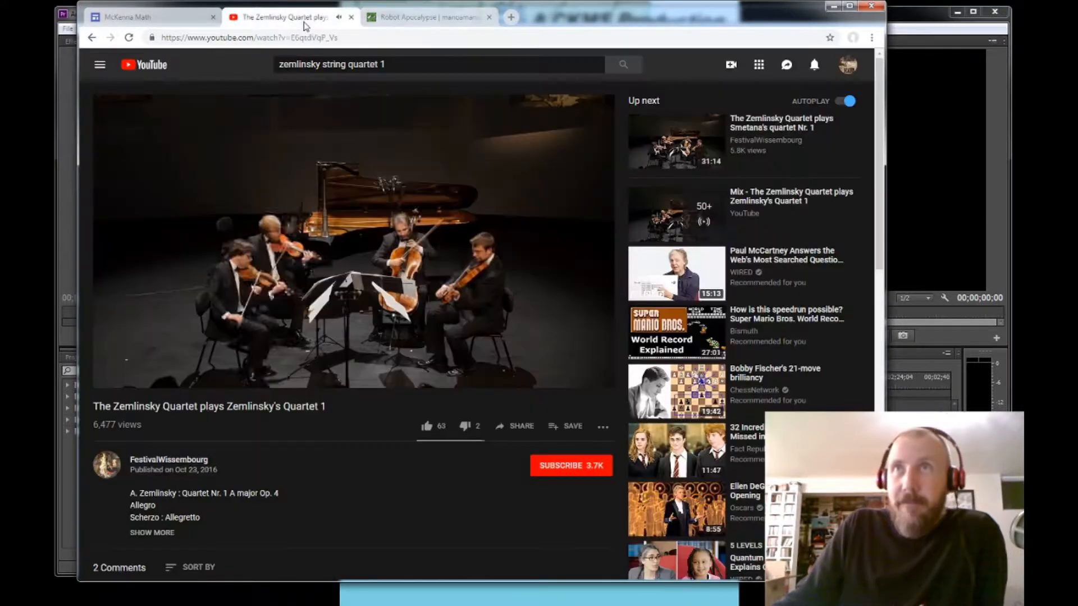
left_click(113, 377)
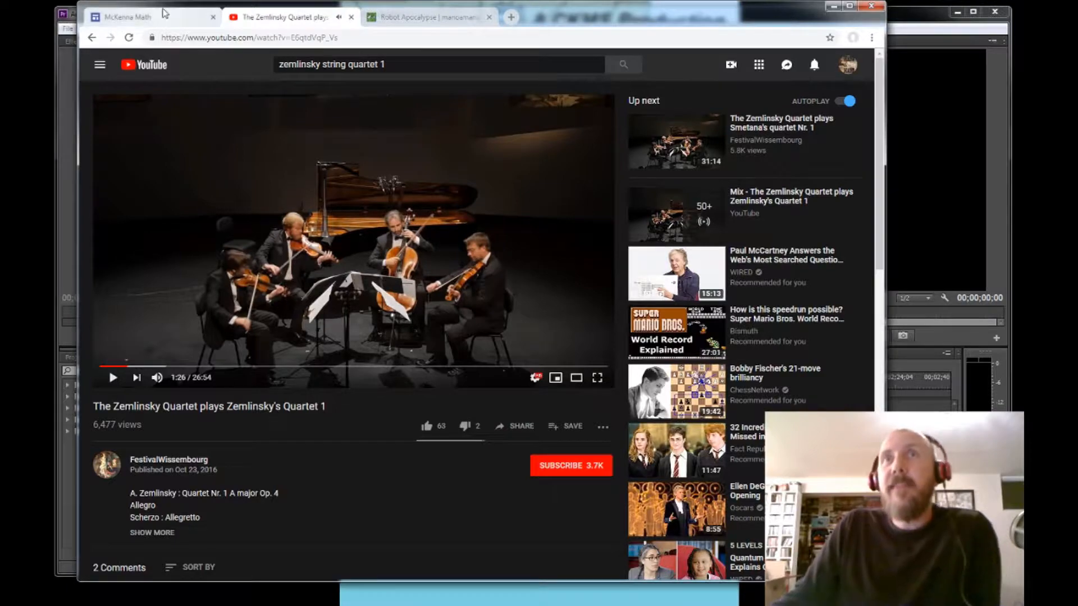
left_click(149, 17)
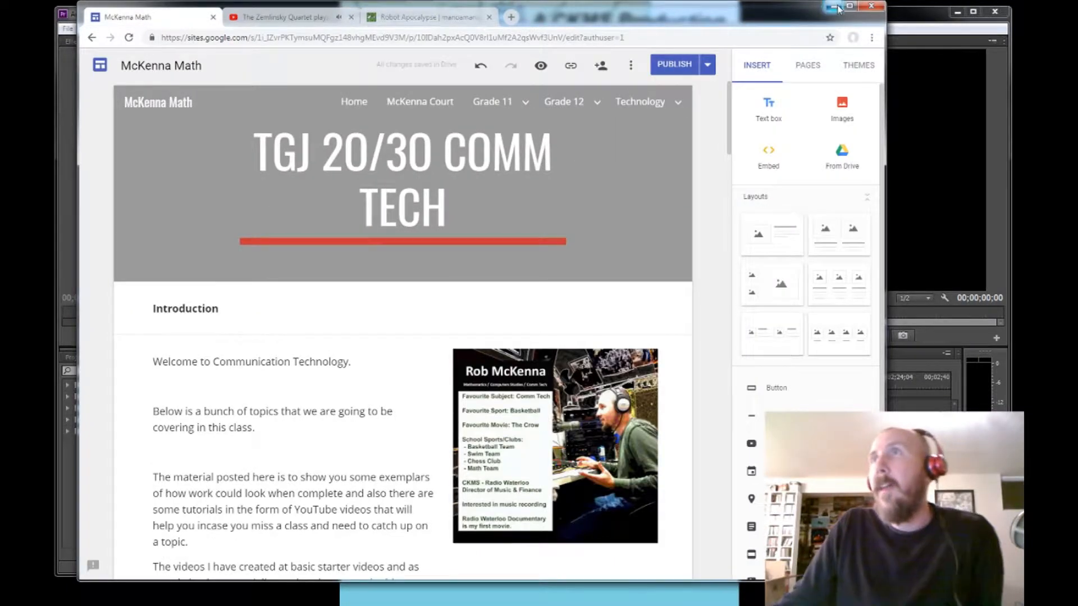
left_click(835, 8)
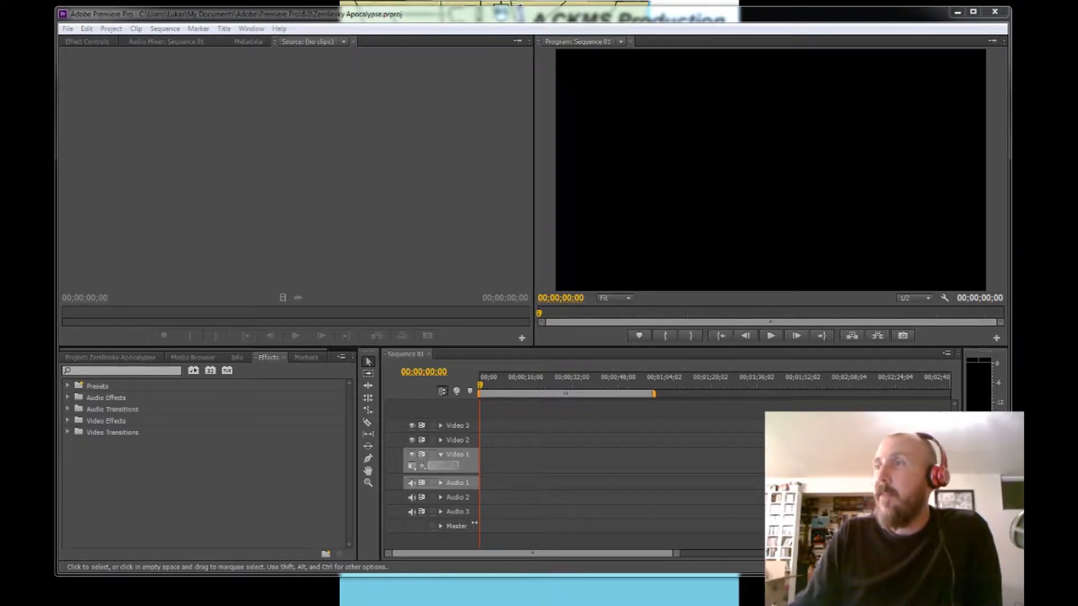
Bring up the Zemlinsky folder with full file names shown and preview ZemlinskyJam.mp4 in the media player up to about 00:34
left_click_drag(1023, 35, 666, 70)
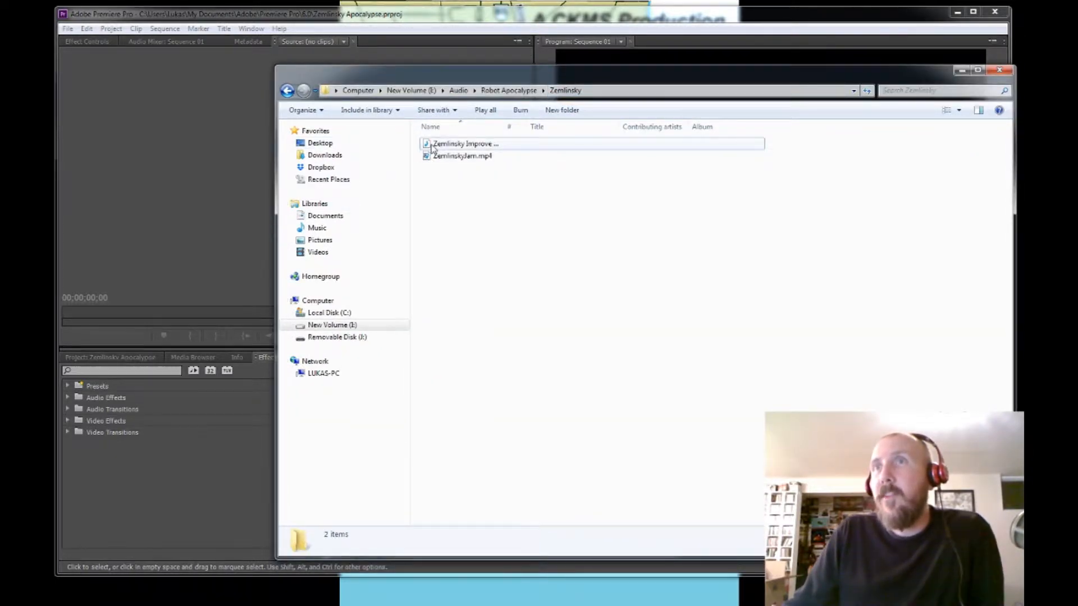
left_click_drag(503, 129, 578, 124)
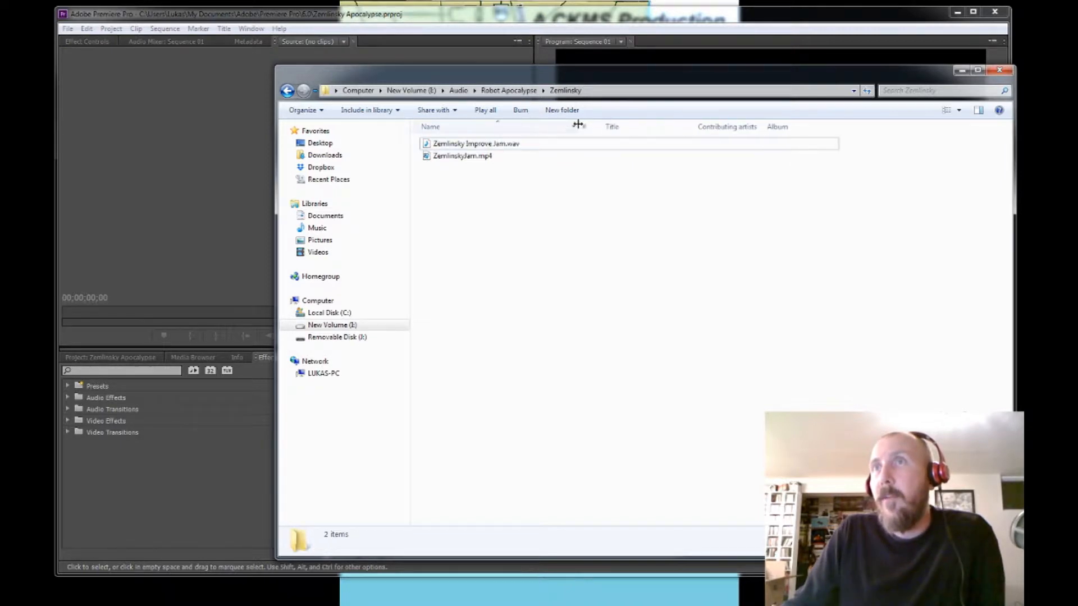
left_click(470, 160)
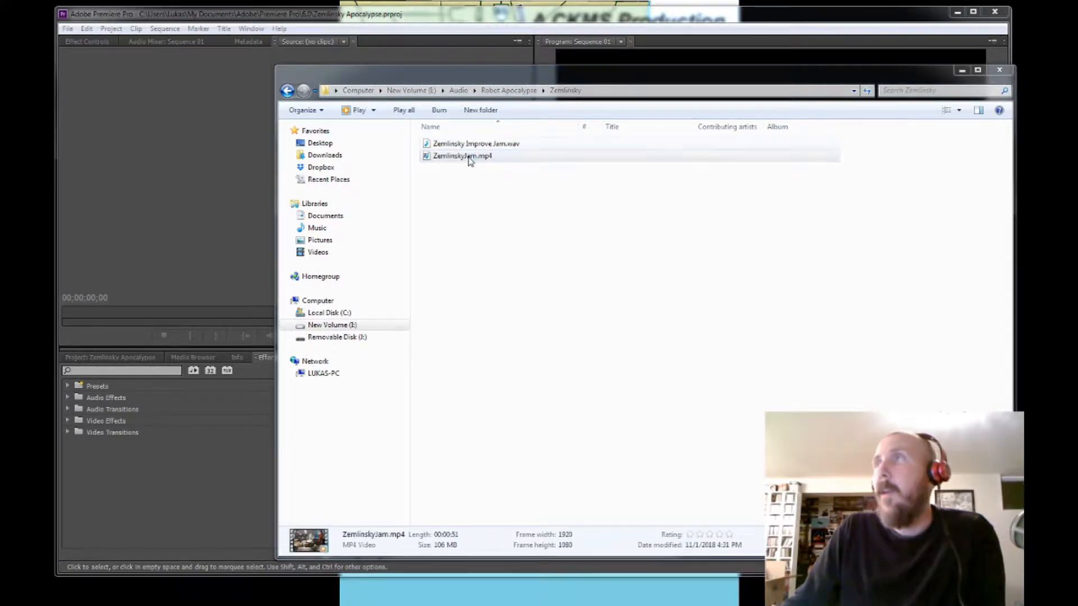
left_click_drag(1023, 93, 147, 4)
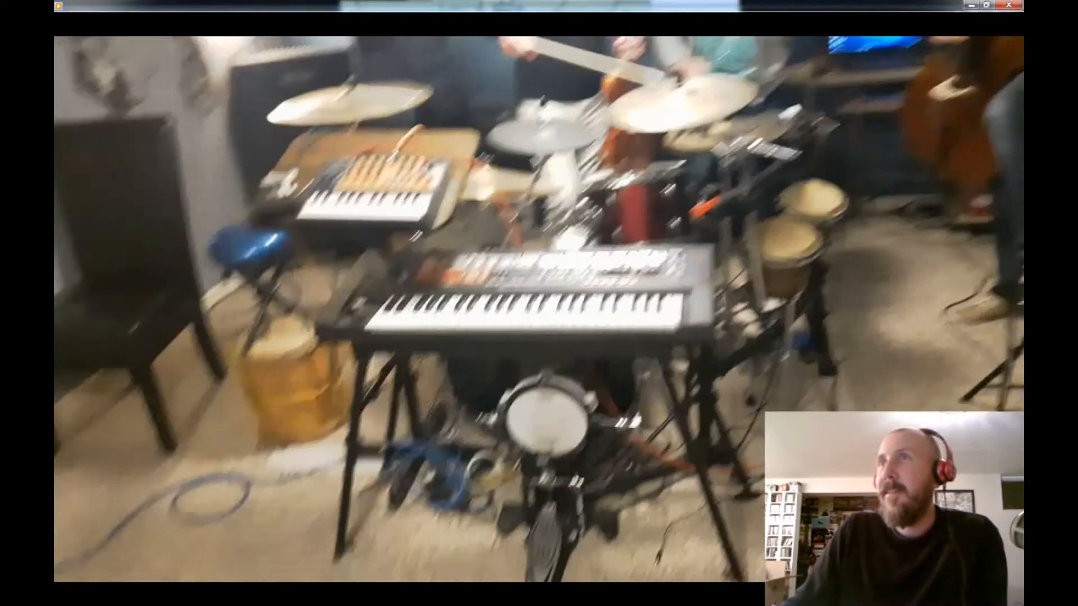
mouse_move(653, 146)
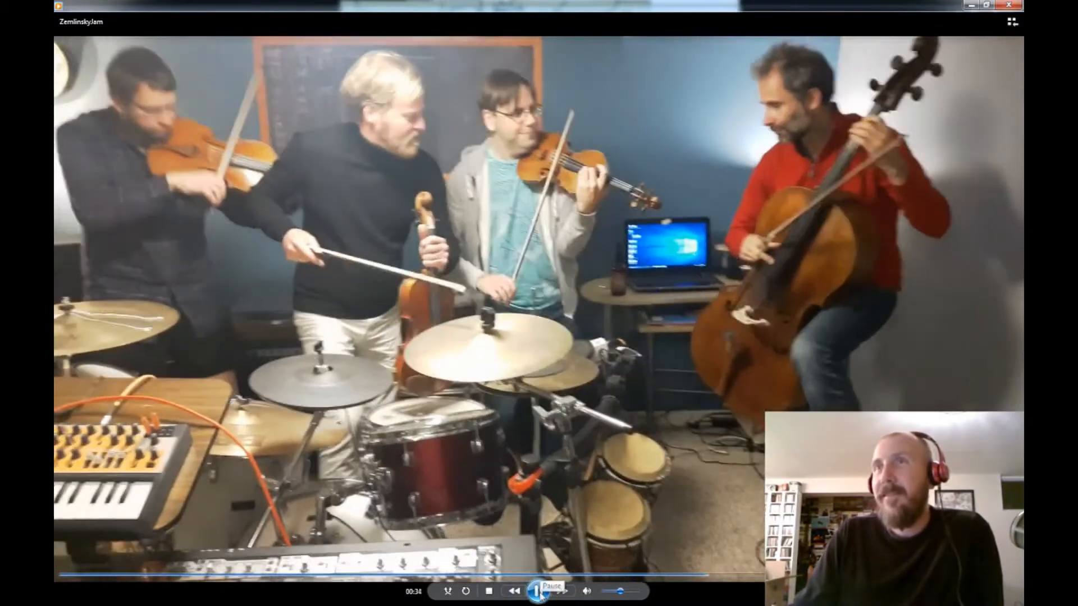
left_click(539, 593)
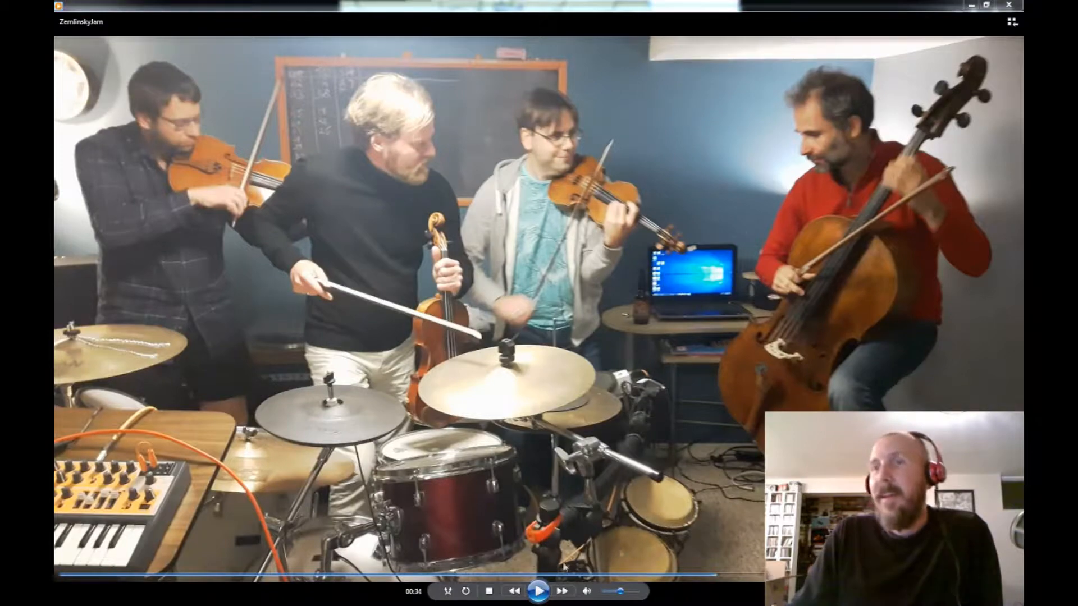
left_click(966, 6)
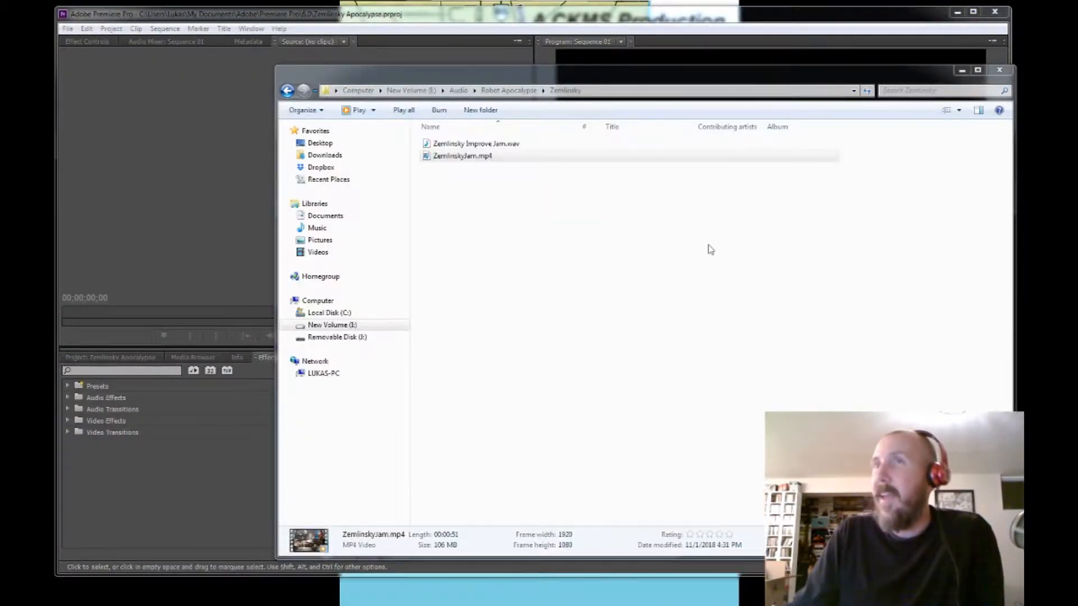
Narrow the Zemlinsky folder window and place it over the middle of Premiere Pro, leaving the project area uncovered
left_click_drag(617, 75, 462, 77)
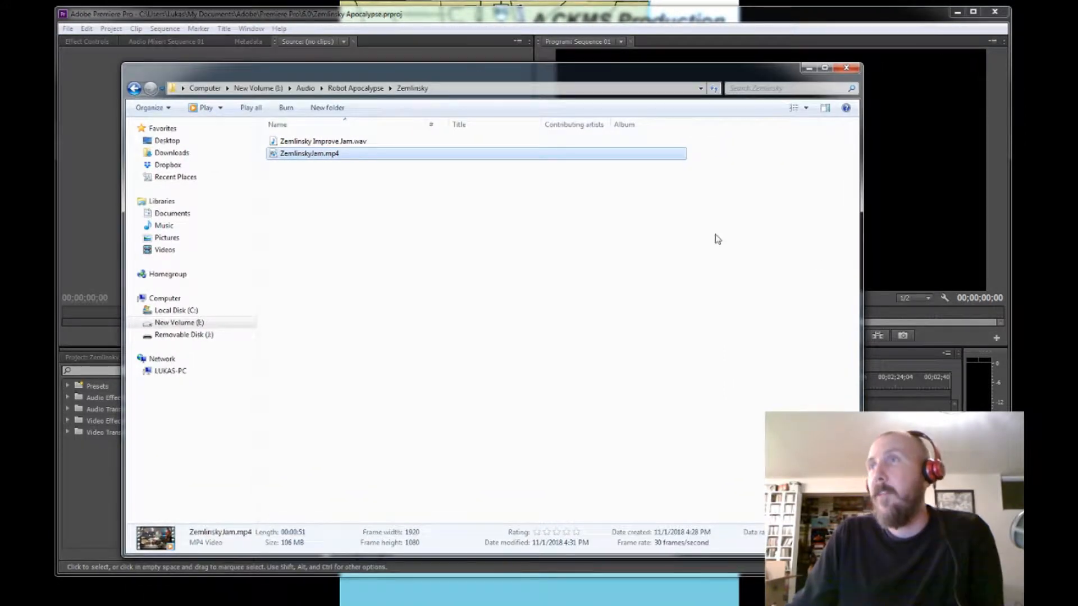
left_click_drag(861, 270, 459, 253)
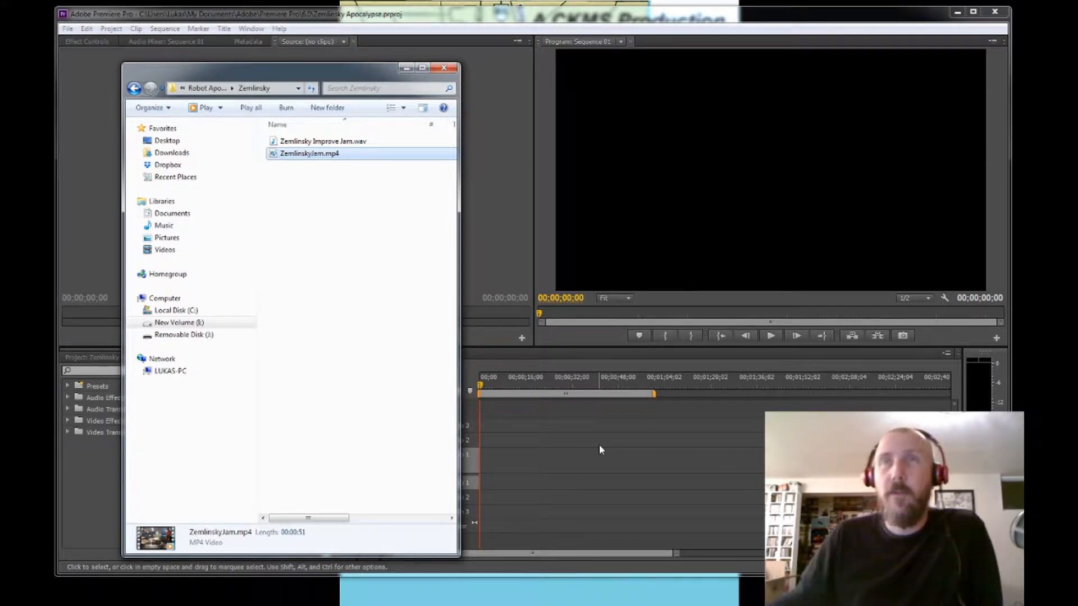
left_click_drag(234, 79, 481, 72)
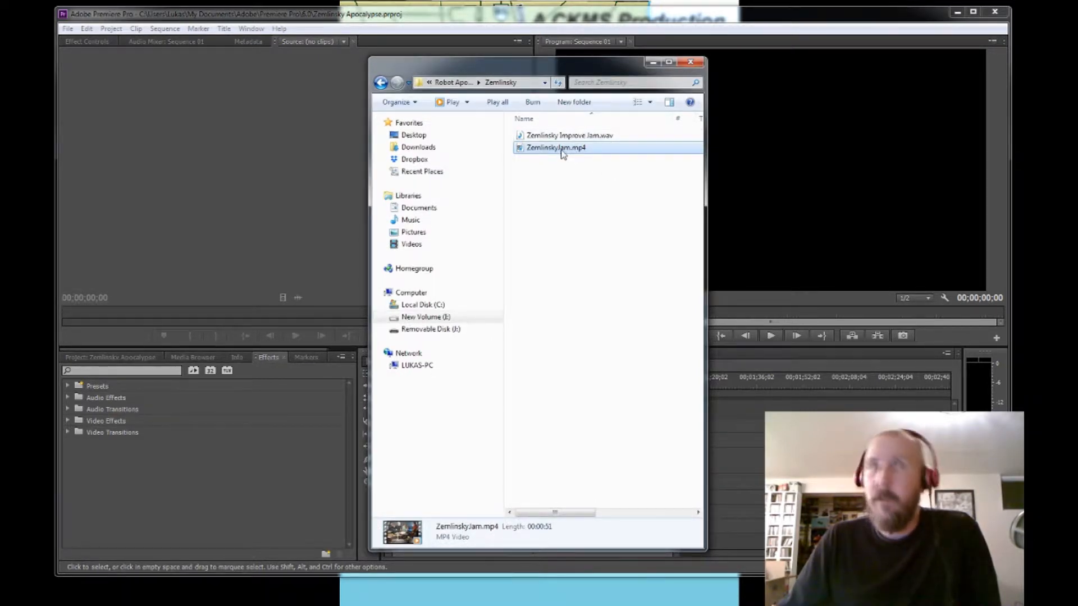
Import ZemlinskyJam.mp4 and Zemlinsky Improve Jam.wav from the Zemlinsky folder into the project
left_click_drag(562, 155, 530, 160)
left_click(119, 360)
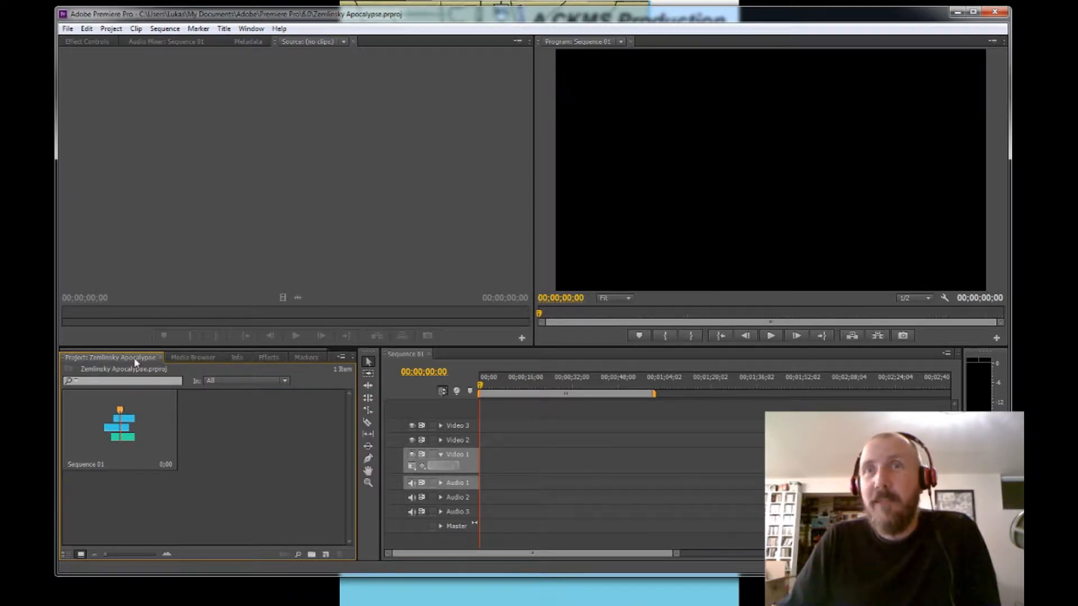
key("alt+Tab")
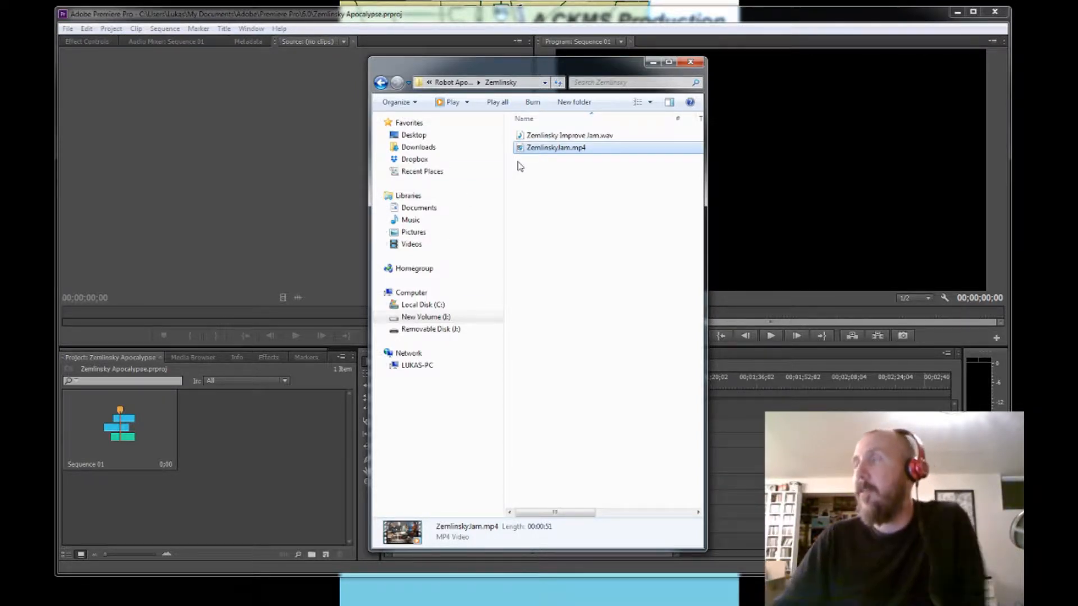
left_click_drag(542, 153, 241, 476)
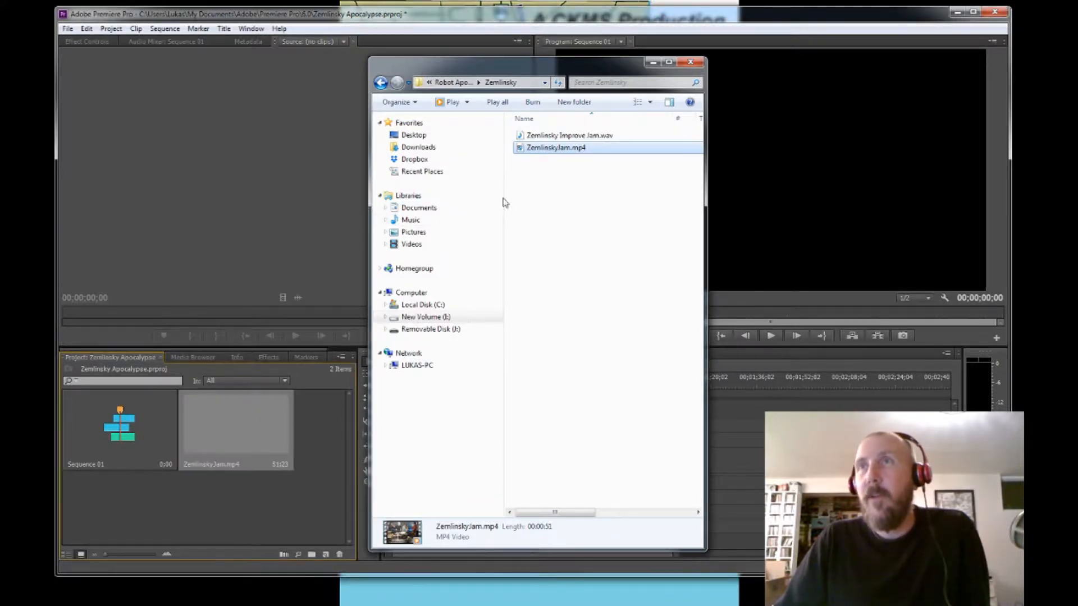
left_click_drag(531, 137, 233, 524)
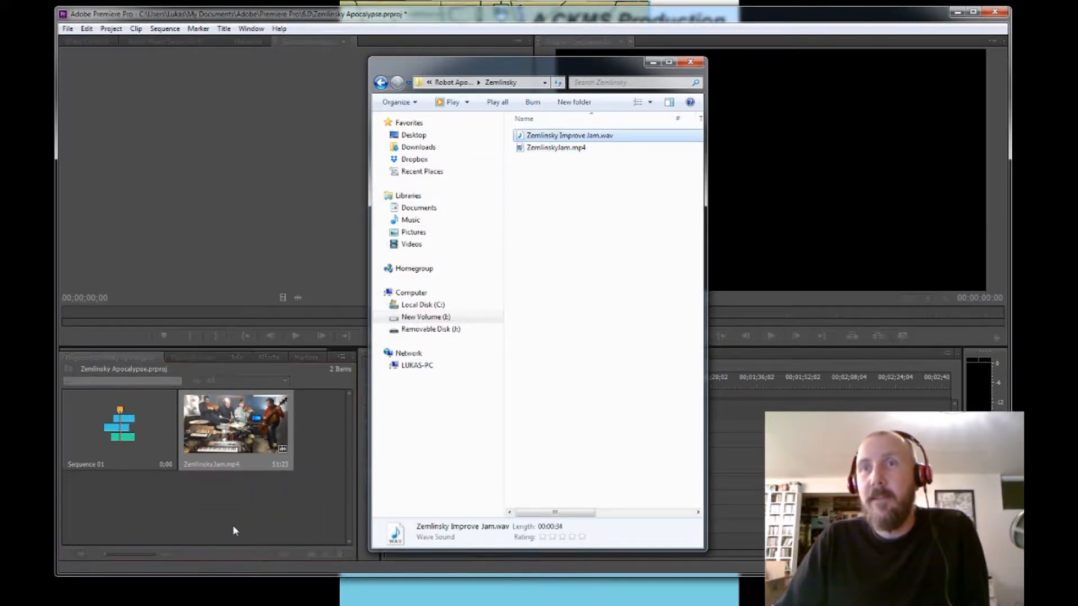
left_click(652, 62)
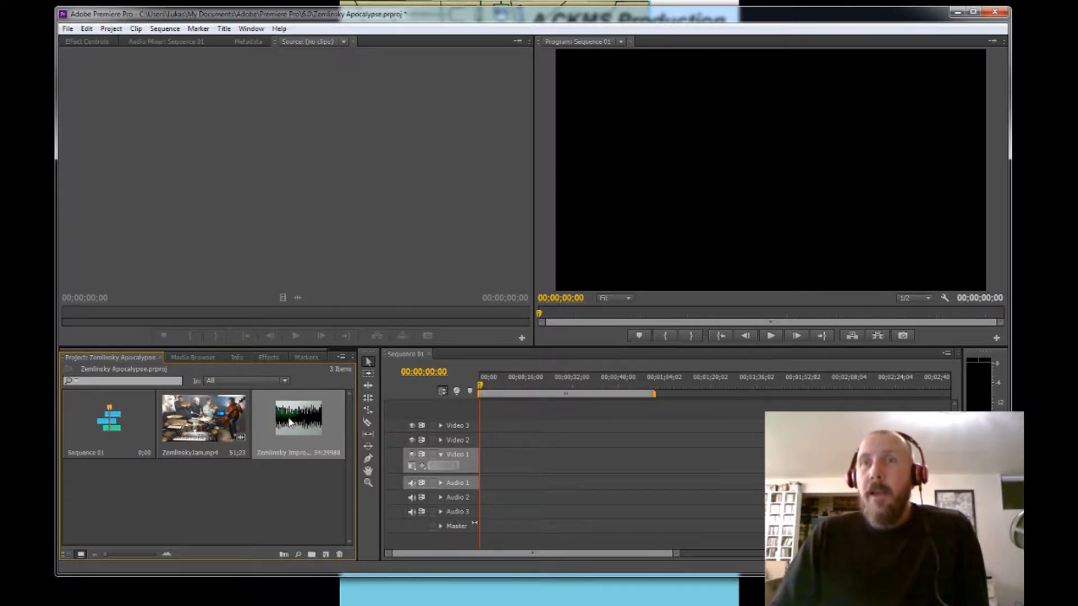
Place ZemlinskyJam.mp4 at the start of Video 1 and Audio 1, keeping the existing sequence settings, and select it in the preview
left_click_drag(203, 418, 481, 461)
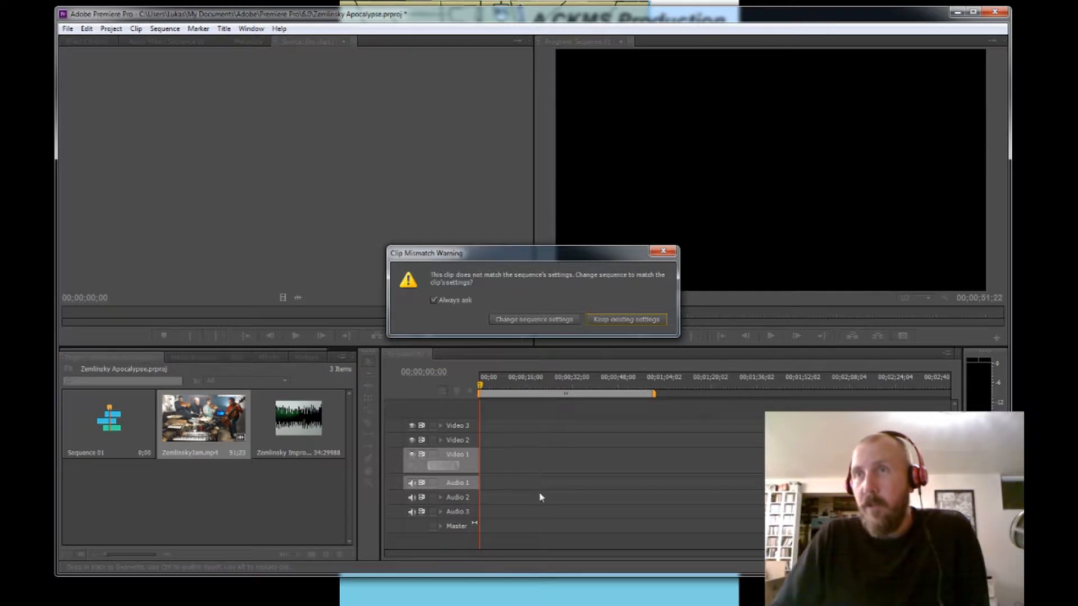
left_click(626, 320)
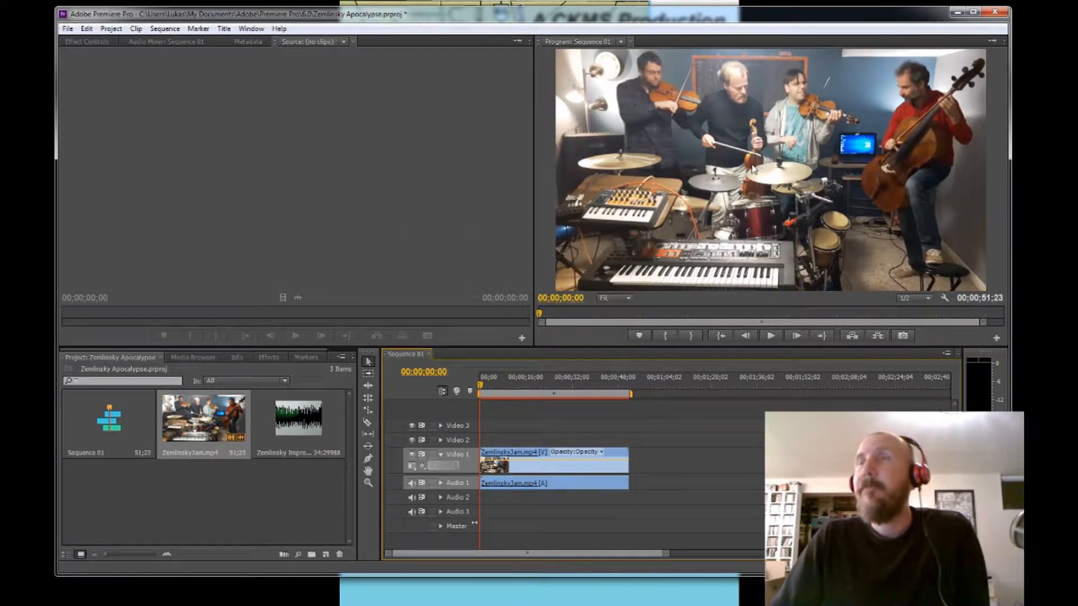
left_click(698, 106)
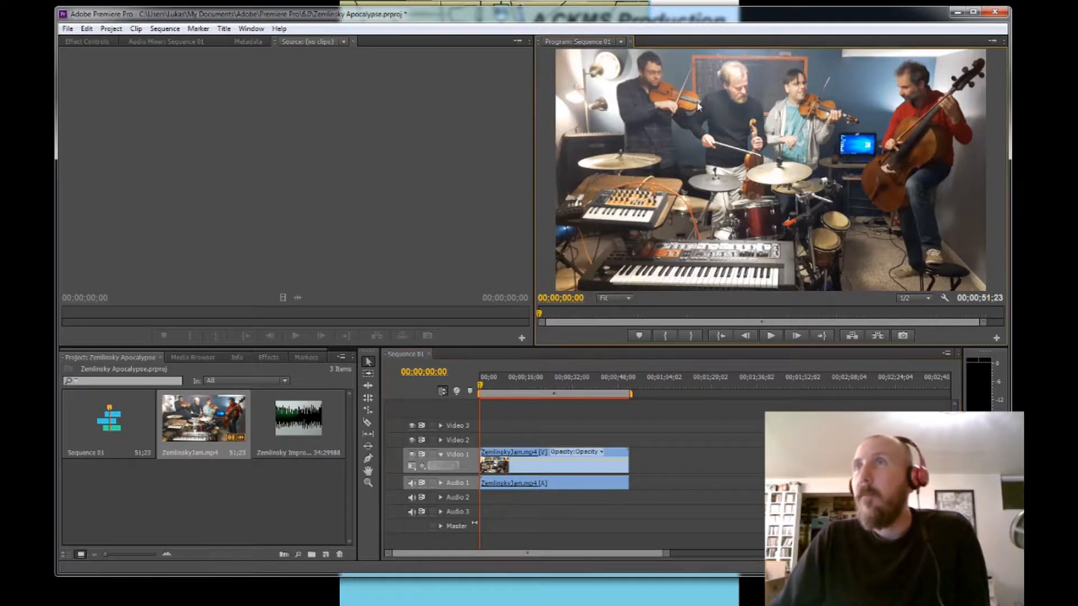
left_click(692, 132)
mouse_move(696, 132)
left_mouse_down()
mouse_move(709, 117)
mouse_move(705, 99)
mouse_move(696, 130)
left_mouse_up()
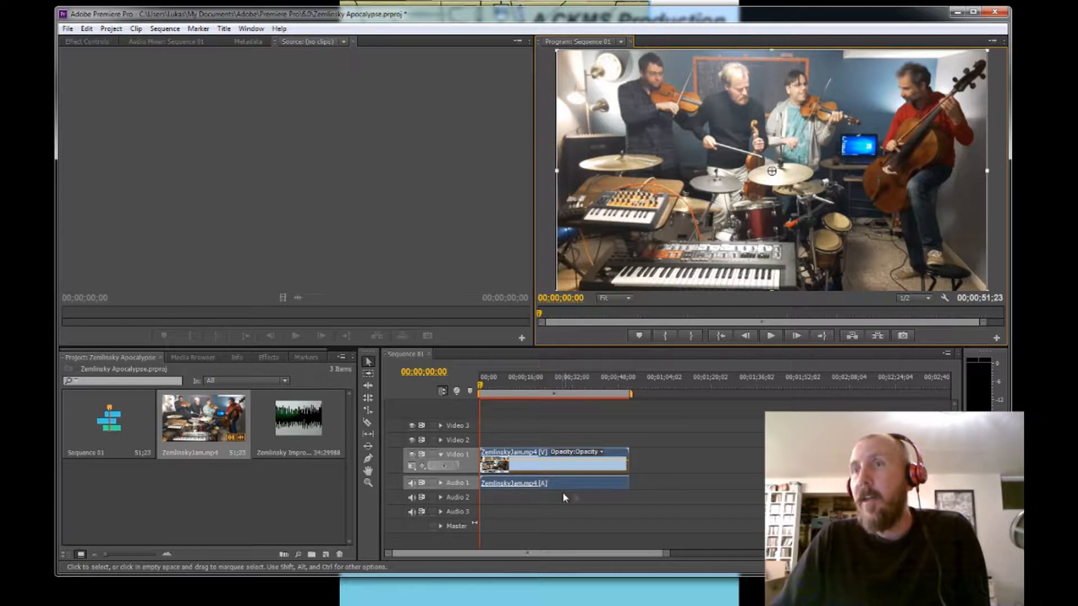
Play the sequence through to the end of the ZemlinskyJam.mp4 clip
left_click(578, 488)
left_click(568, 373)
left_click(771, 336)
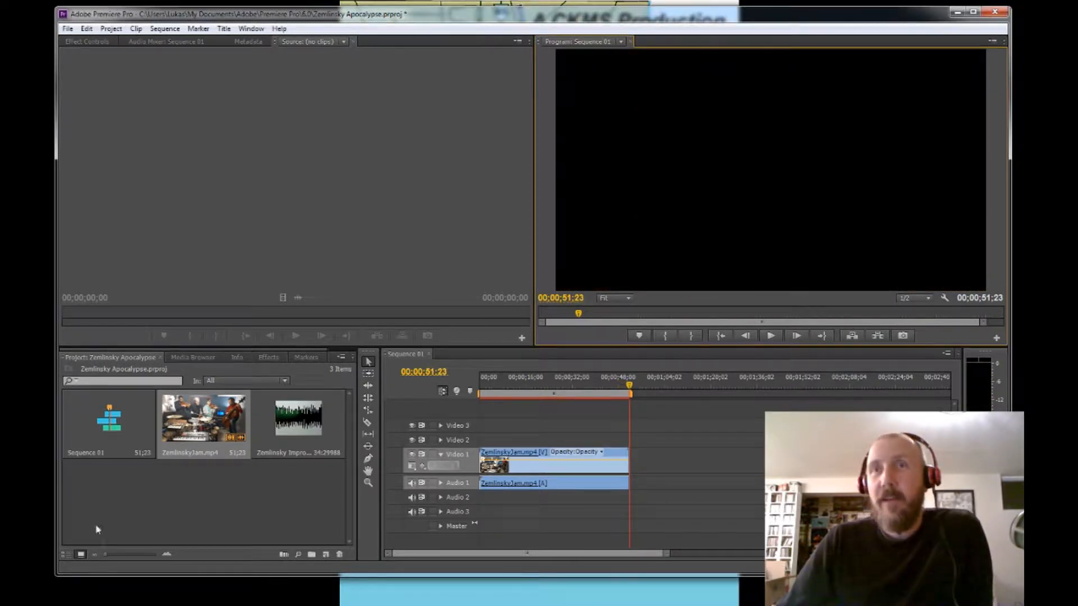
Place Zemlinsky Improve Jam.wav on Audio 2 starting about 13 seconds in, and open the clip in the Source monitor
left_click_drag(291, 428, 518, 504)
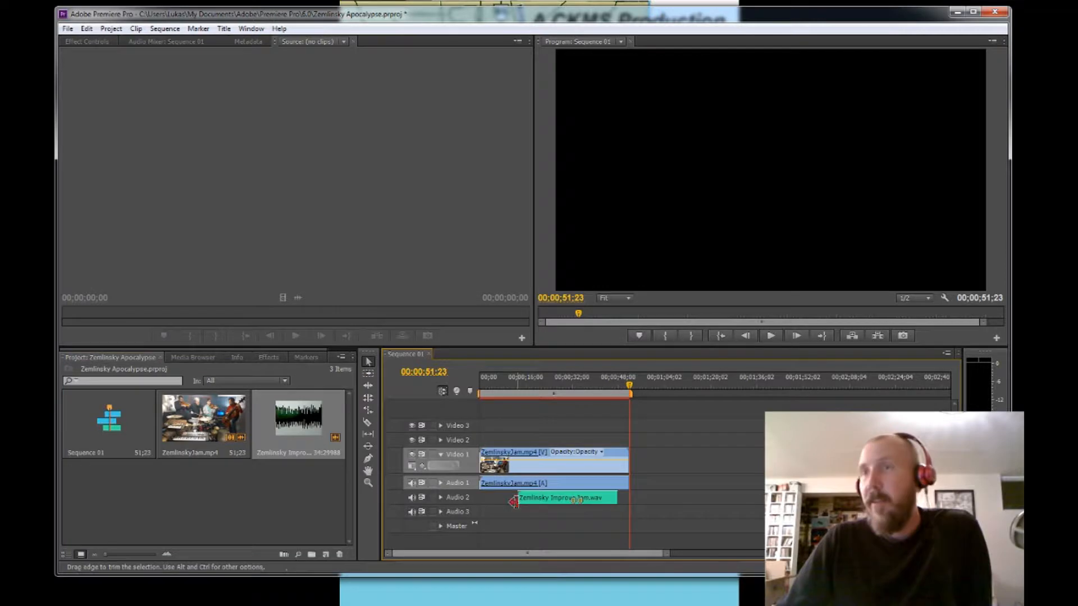
double_click(564, 502)
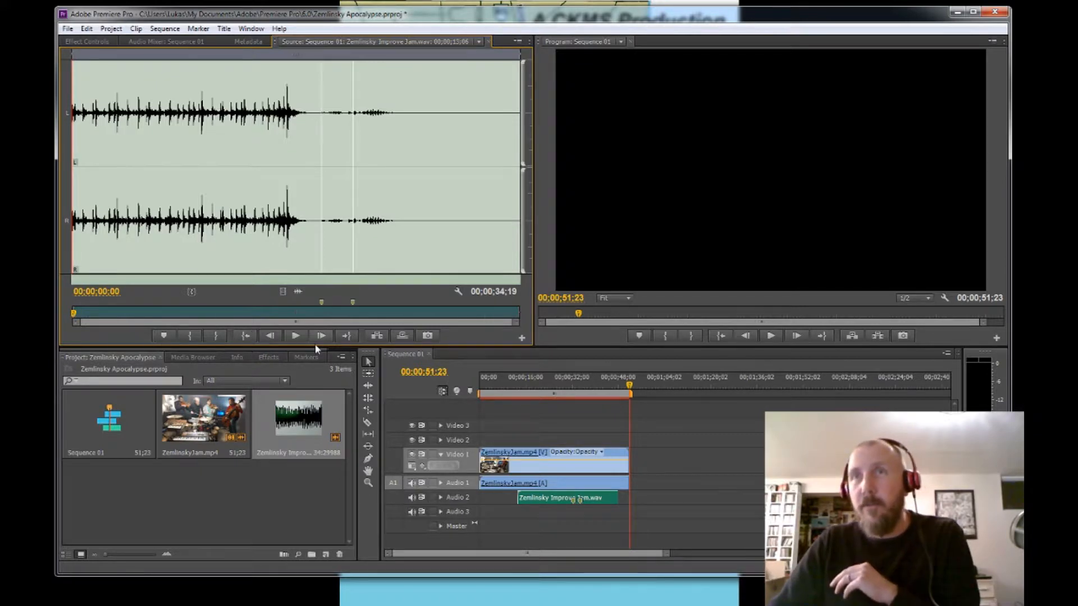
Inspect the two existing markers on Zemlinsky Improve Jam.wav and the marker commands available for them
left_click(322, 303)
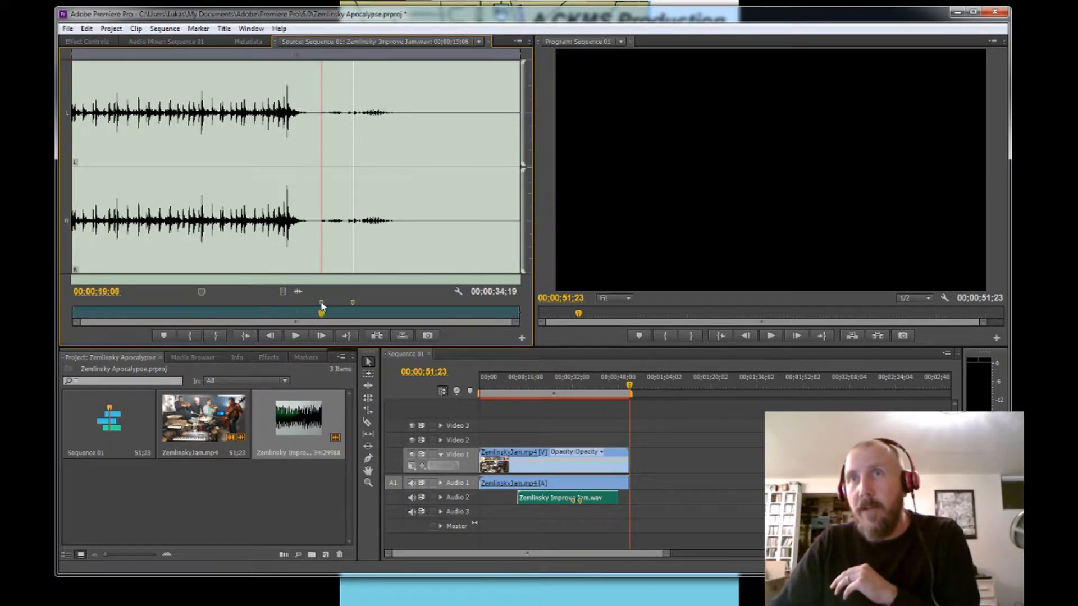
right_click(321, 303)
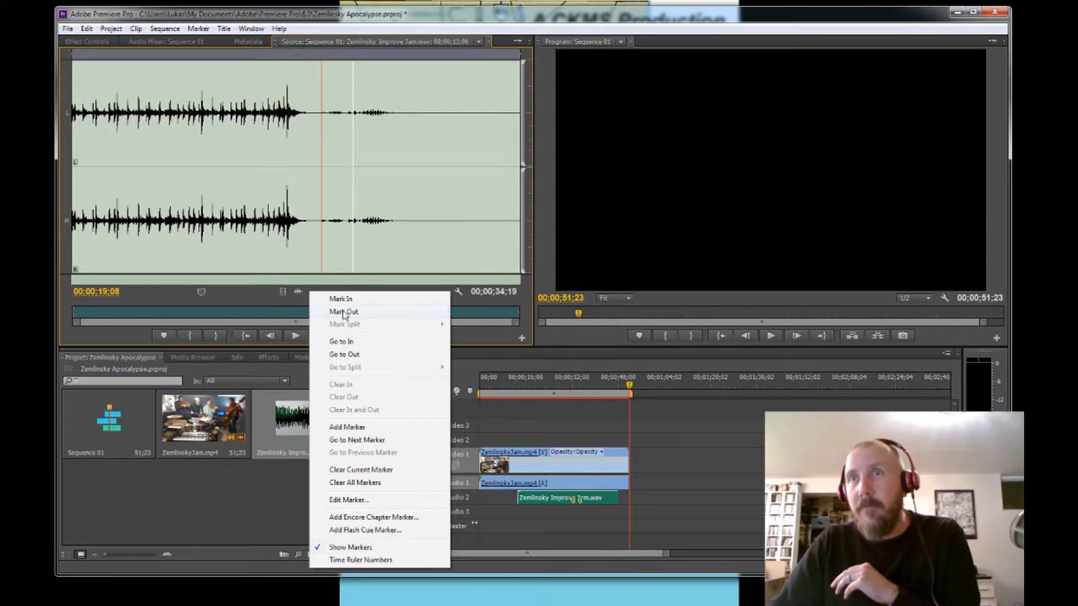
left_click(288, 306)
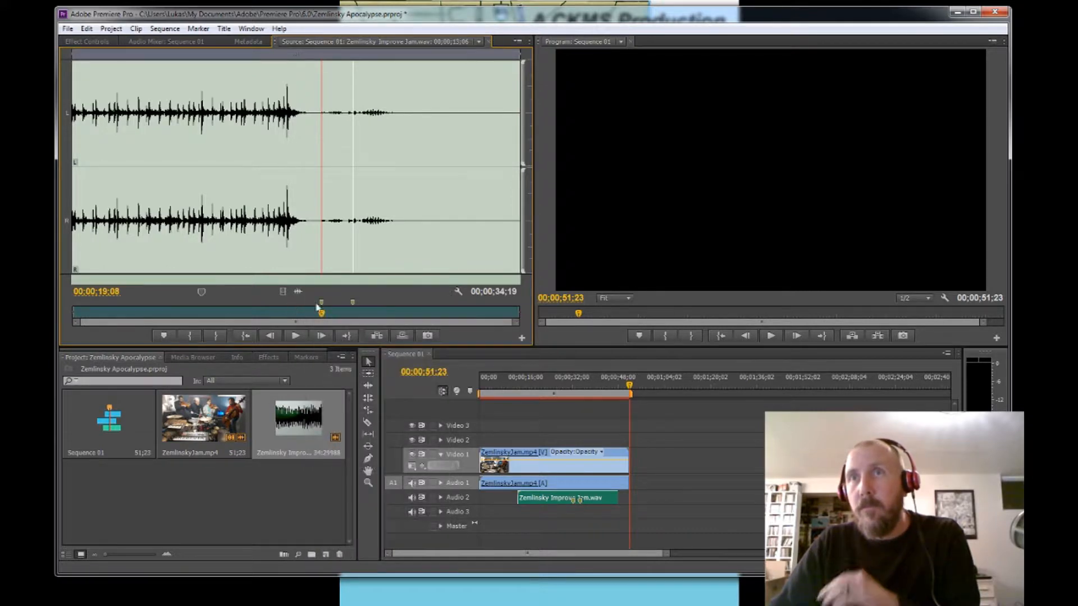
left_click(352, 302)
right_click(352, 303)
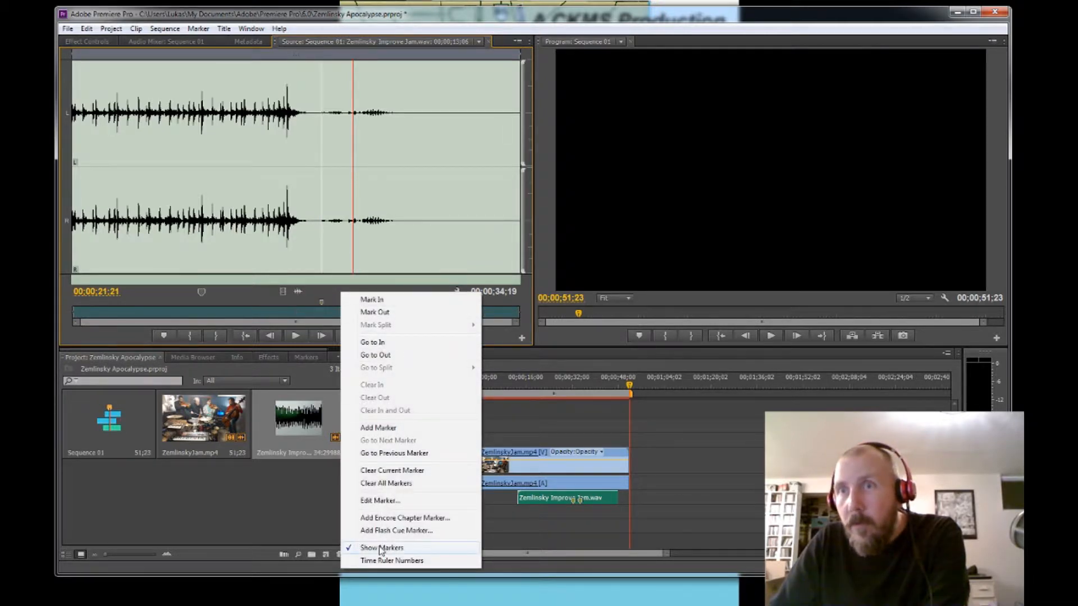
left_click(306, 303)
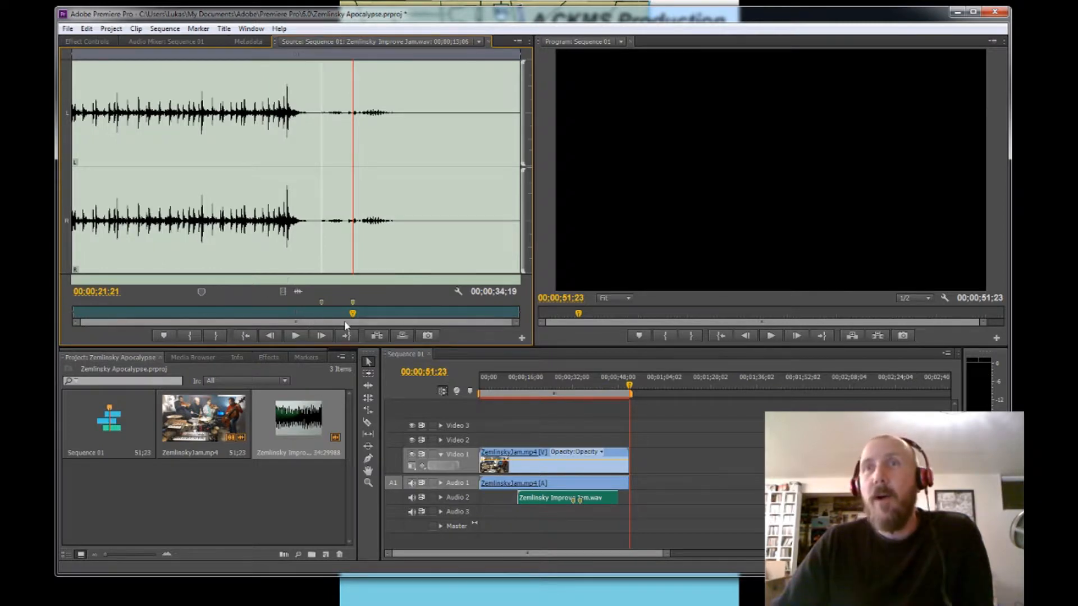
Play Zemlinsky Improve Jam.wav from about one second in until past the last audible sounds
left_click_drag(353, 313, 88, 321)
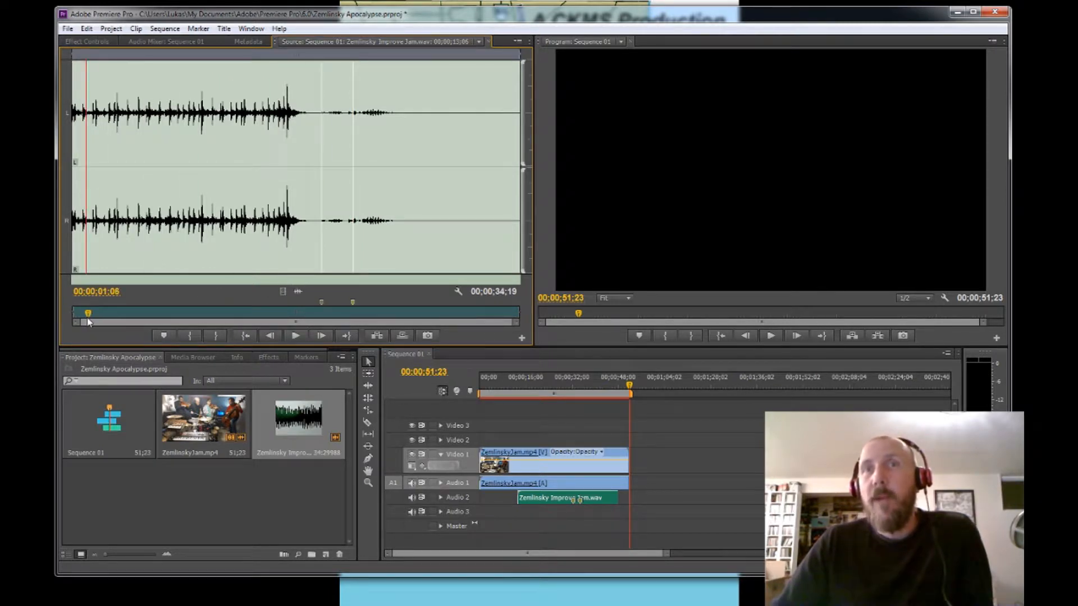
left_click(296, 336)
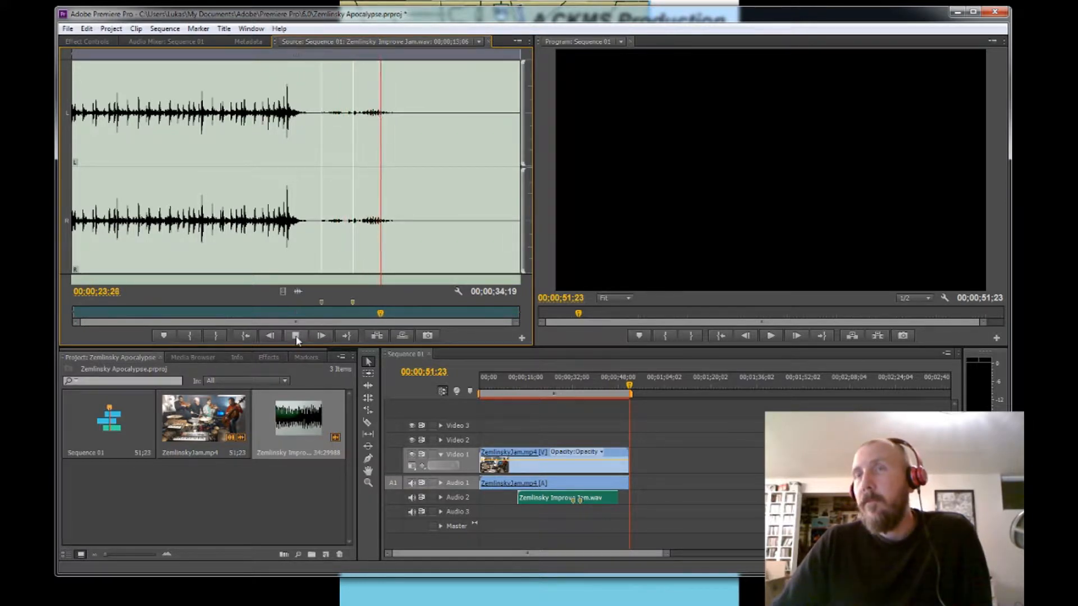
left_click(296, 336)
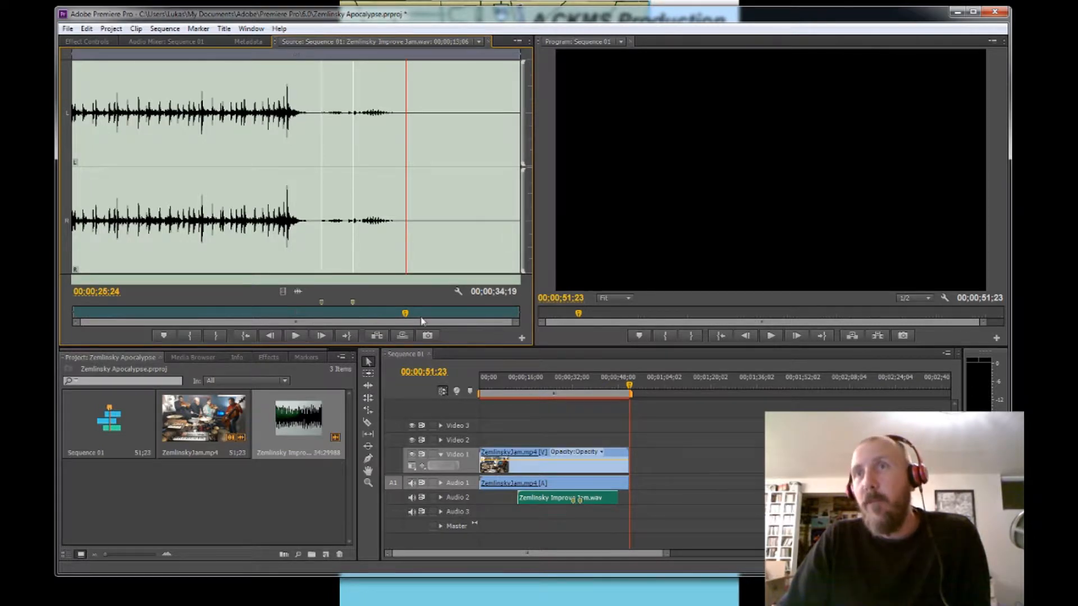
Locate the final loud peak of Zemlinsky Improve Jam.wav by replaying it, and add a marker there at 00;00;16;19
left_click_drag(408, 318, 284, 306)
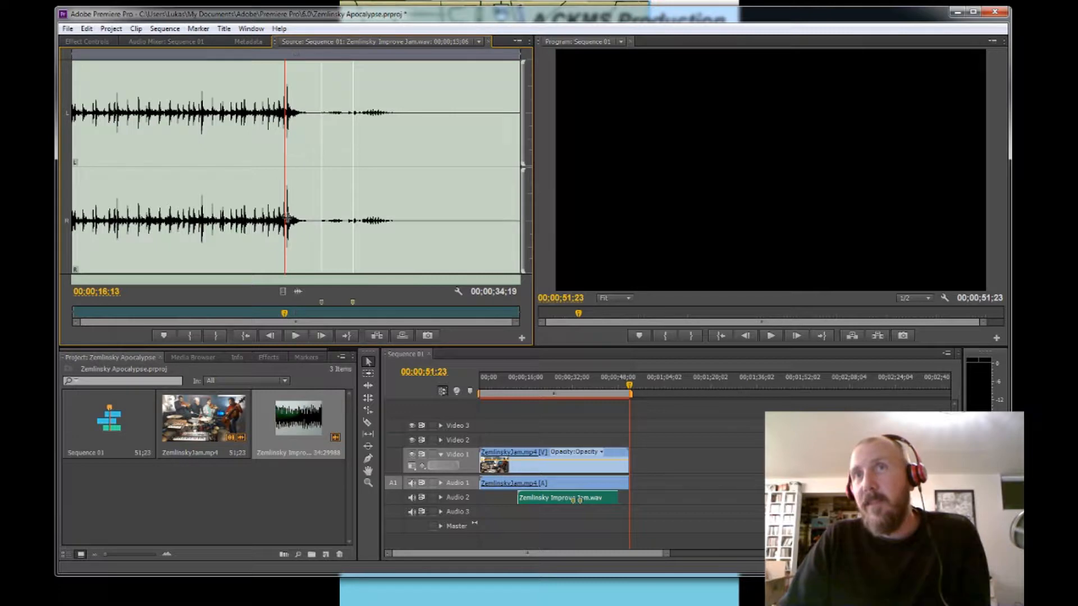
left_click_drag(285, 317, 275, 318)
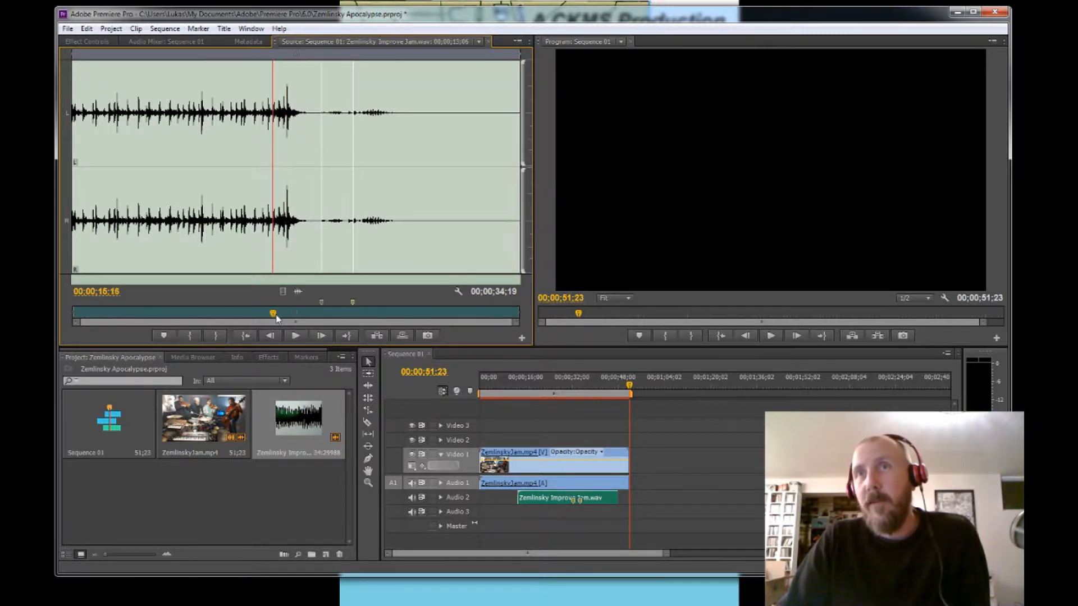
left_click(296, 335)
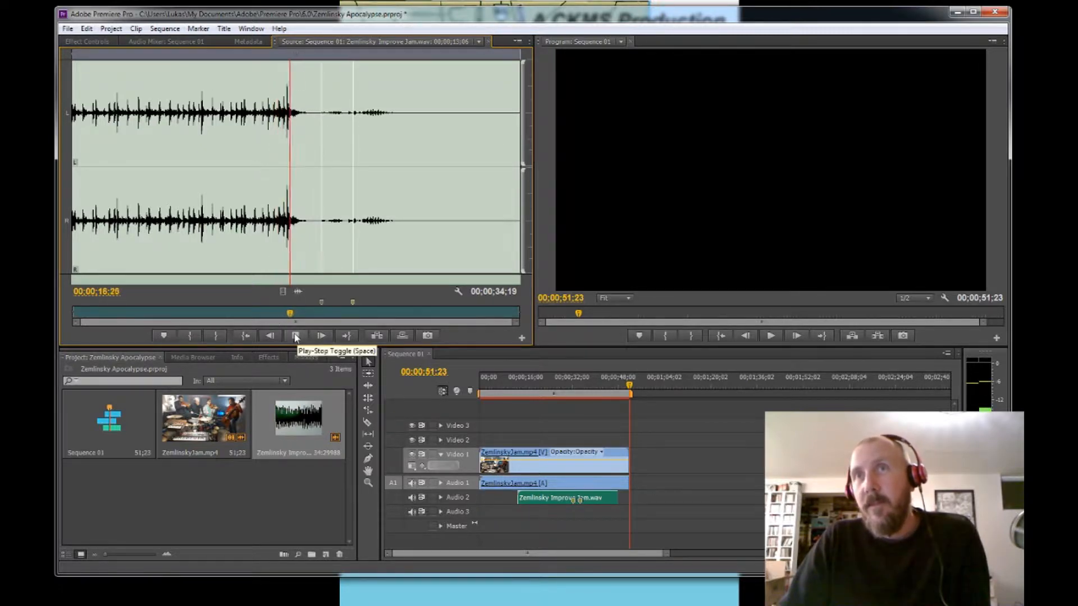
left_click(296, 335)
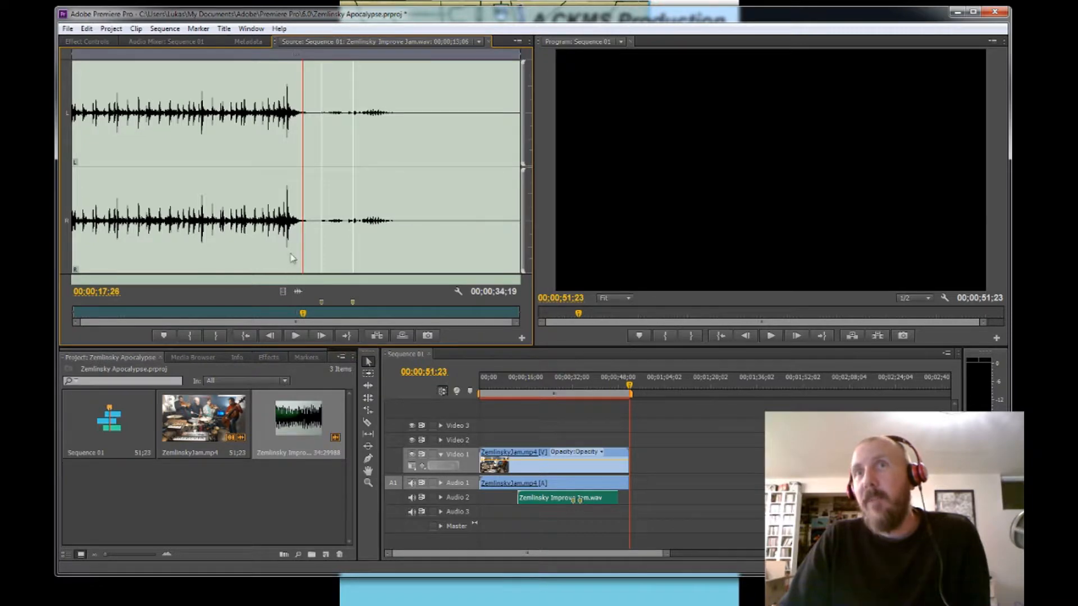
left_click(270, 231)
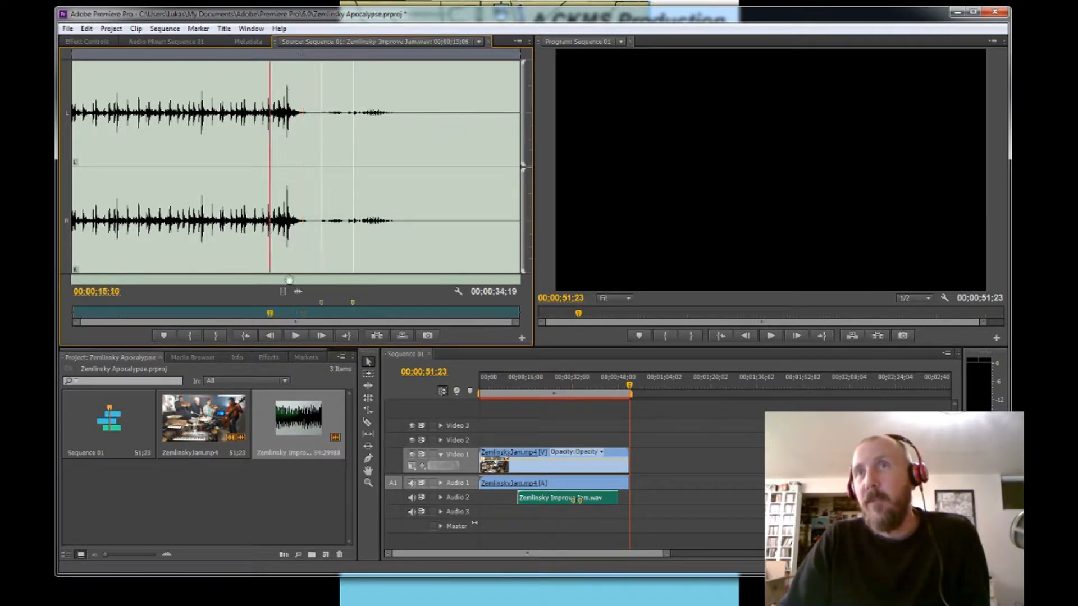
left_click(294, 337)
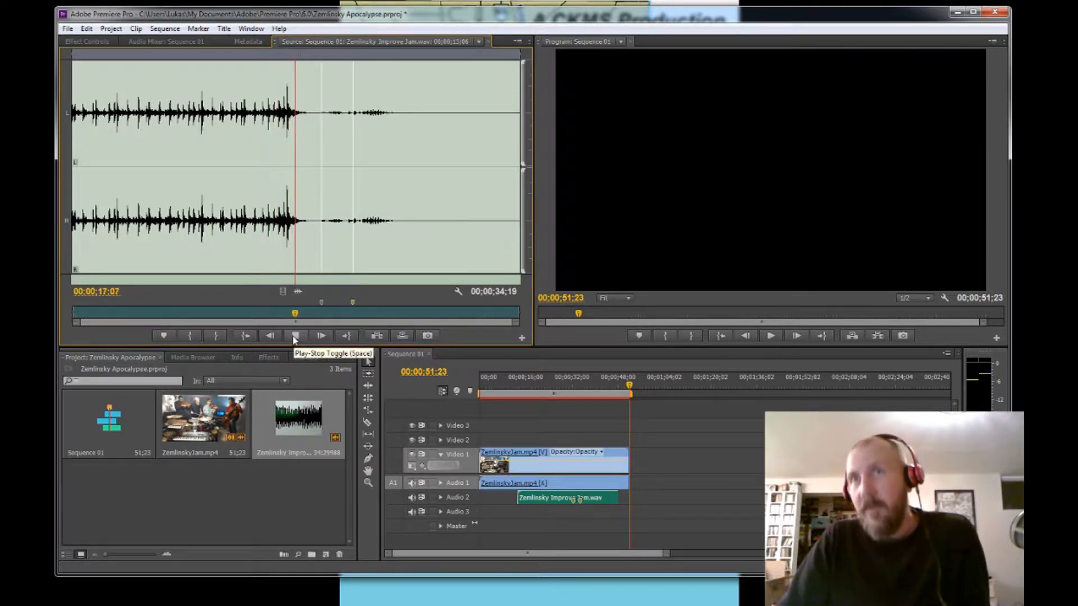
left_click(295, 336)
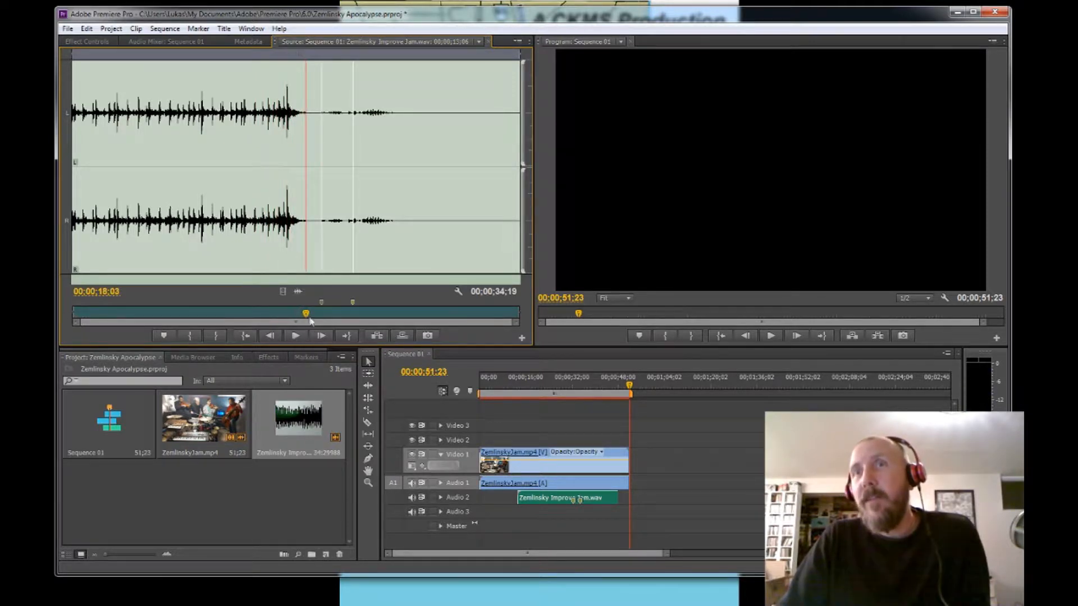
left_click_drag(307, 313, 289, 319)
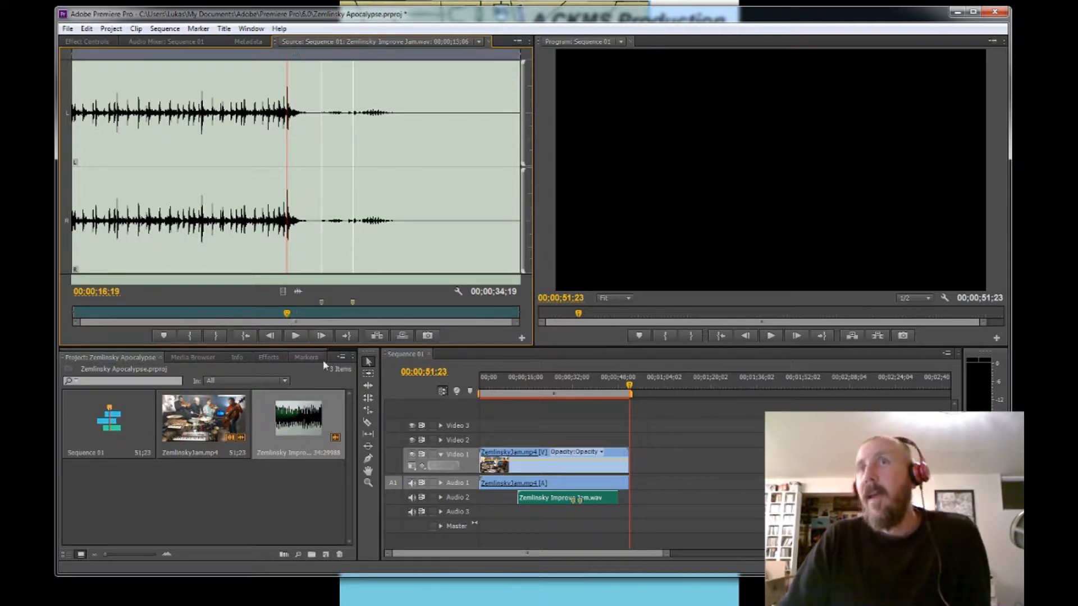
right_click(287, 316)
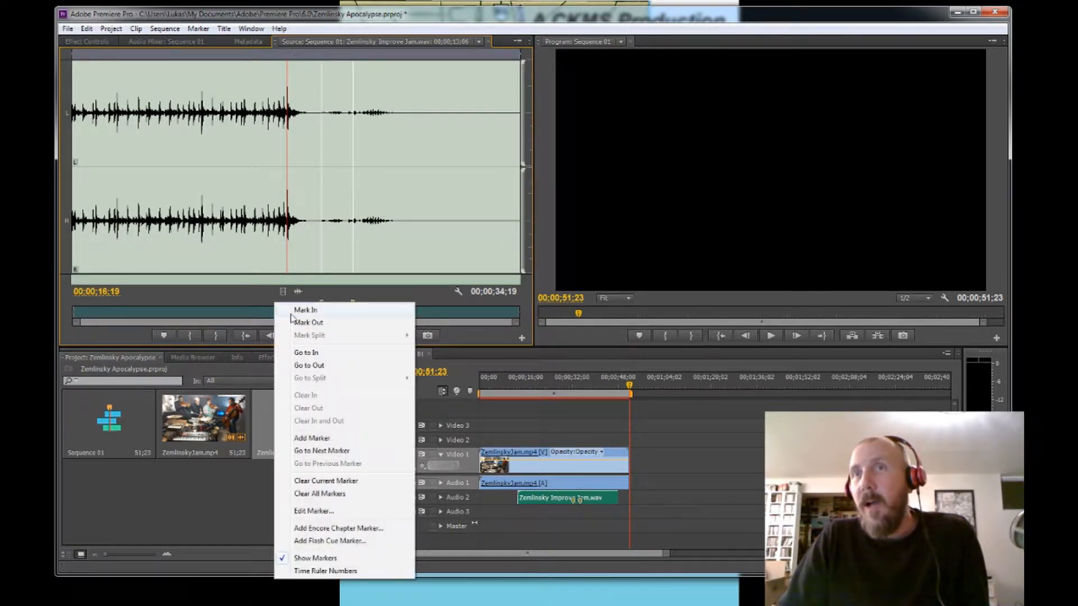
left_click(322, 441)
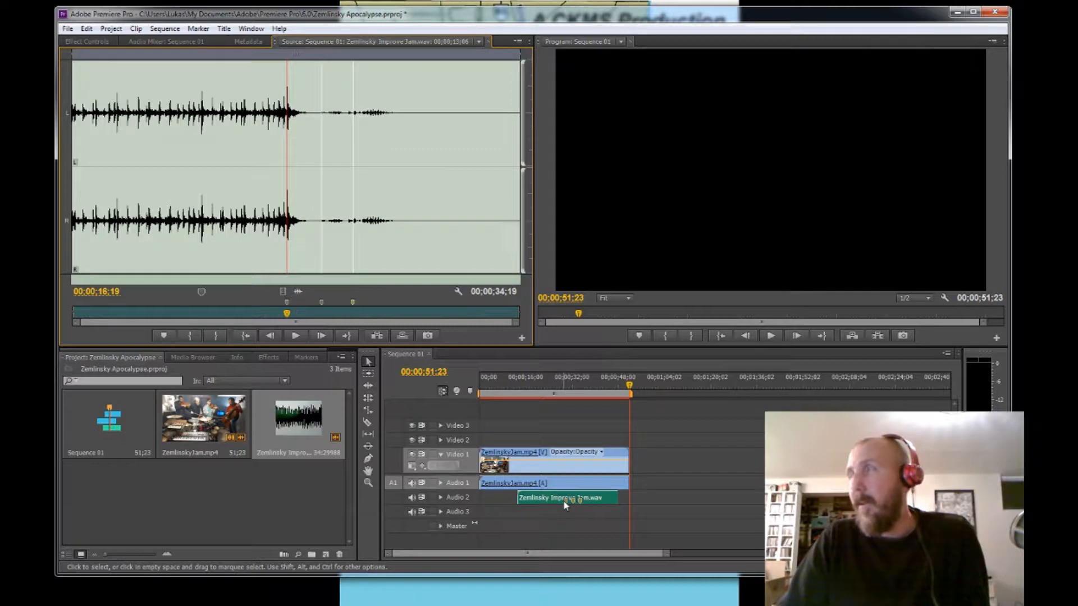
Mute Audio 1, then open ZemlinskyJam.mp4 from the sequence in the Source monitor and play it near its end
left_click(412, 484)
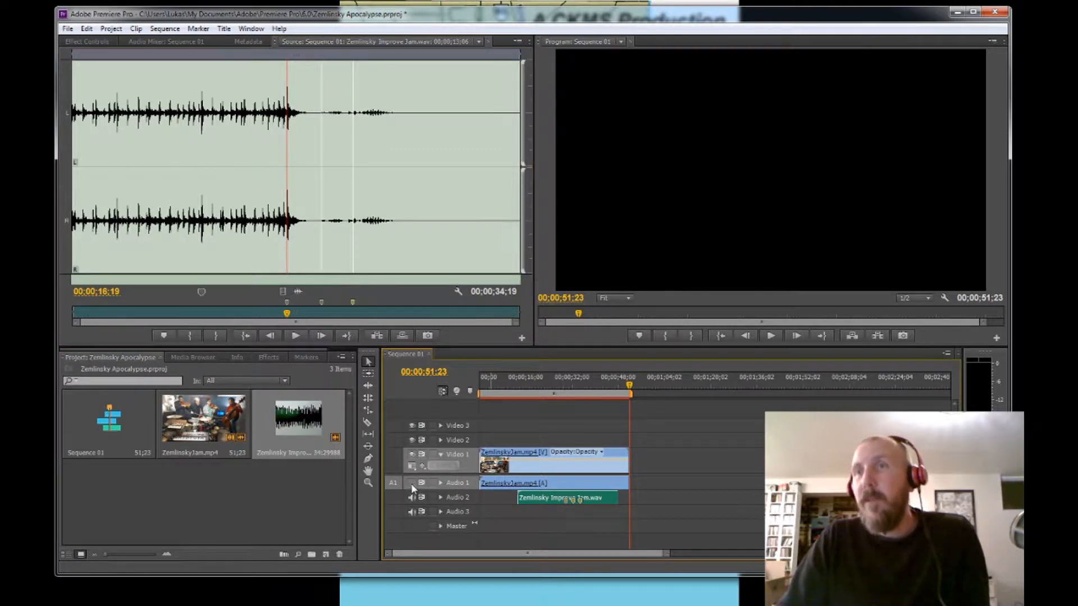
double_click(562, 485)
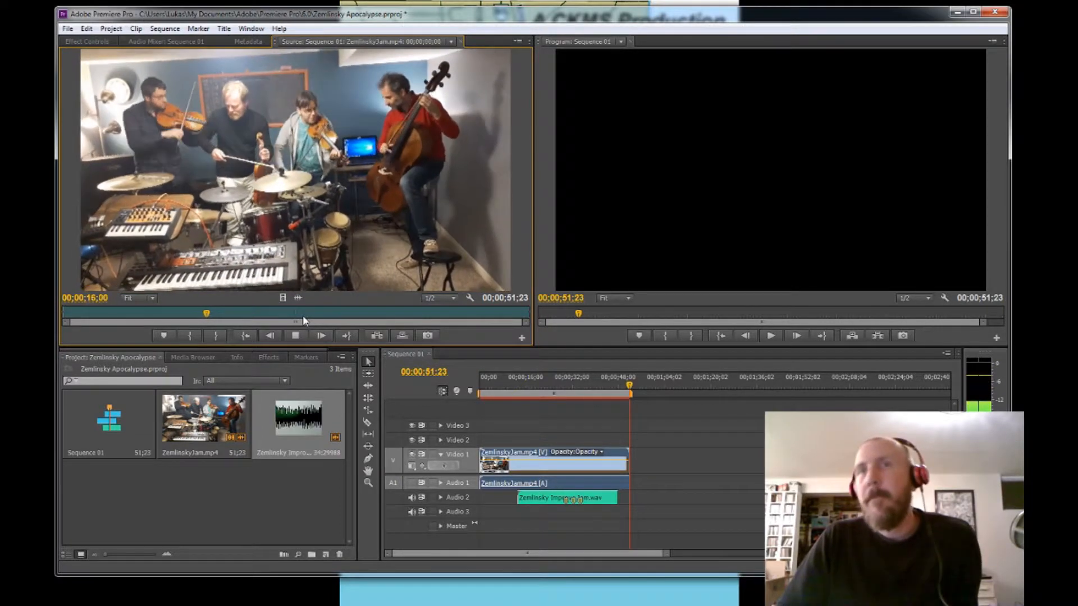
left_click(333, 316)
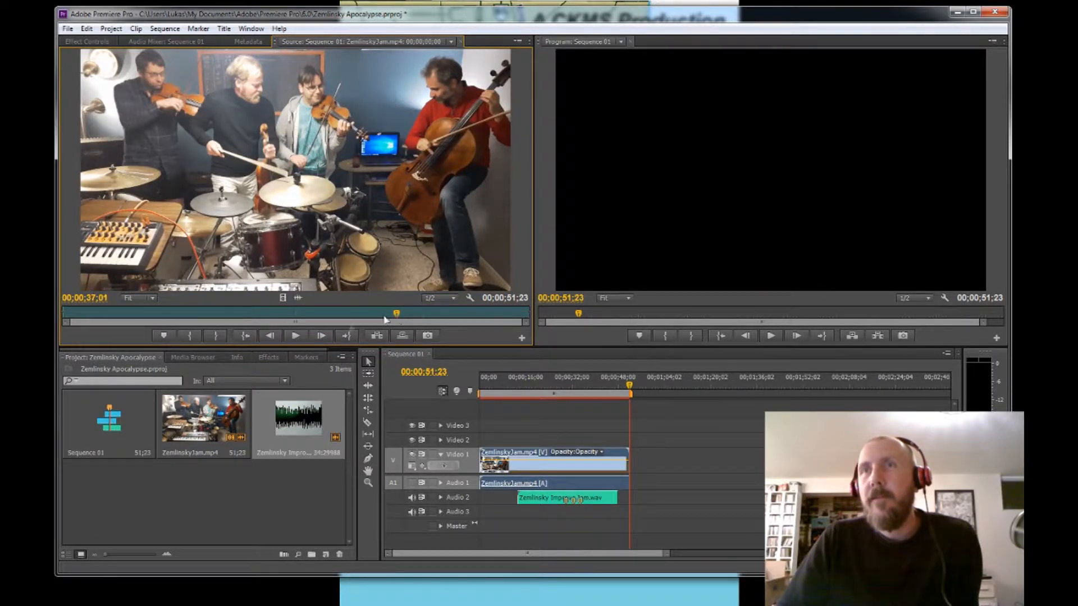
left_click(301, 338)
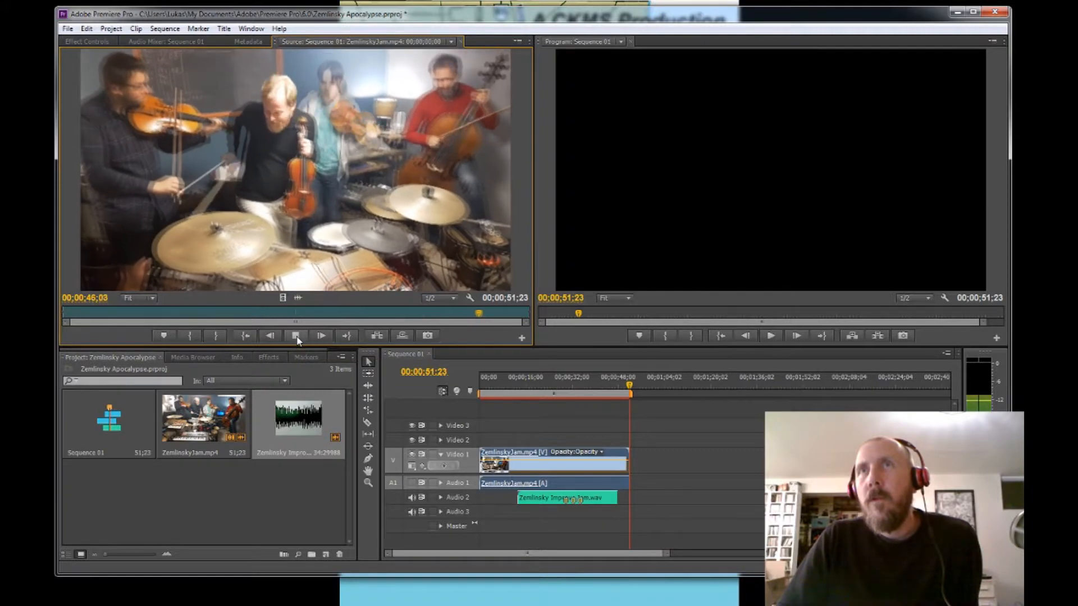
left_click(296, 336)
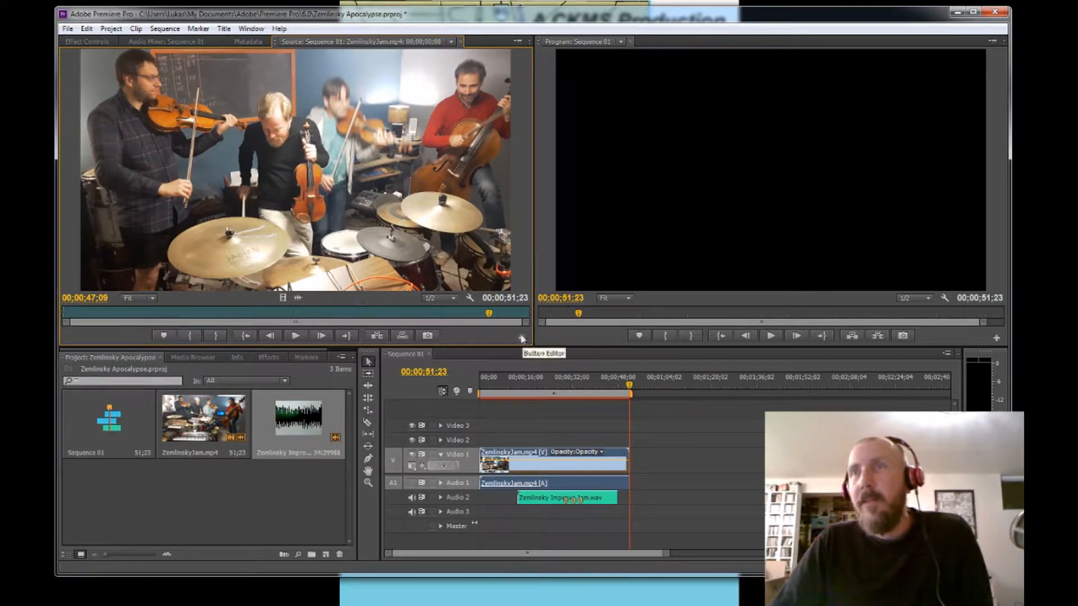
Find the final hit in ZemlinskyJam.mp4 frame by frame and add a marker on it at 00;00;47;01
left_click_drag(490, 319, 481, 318)
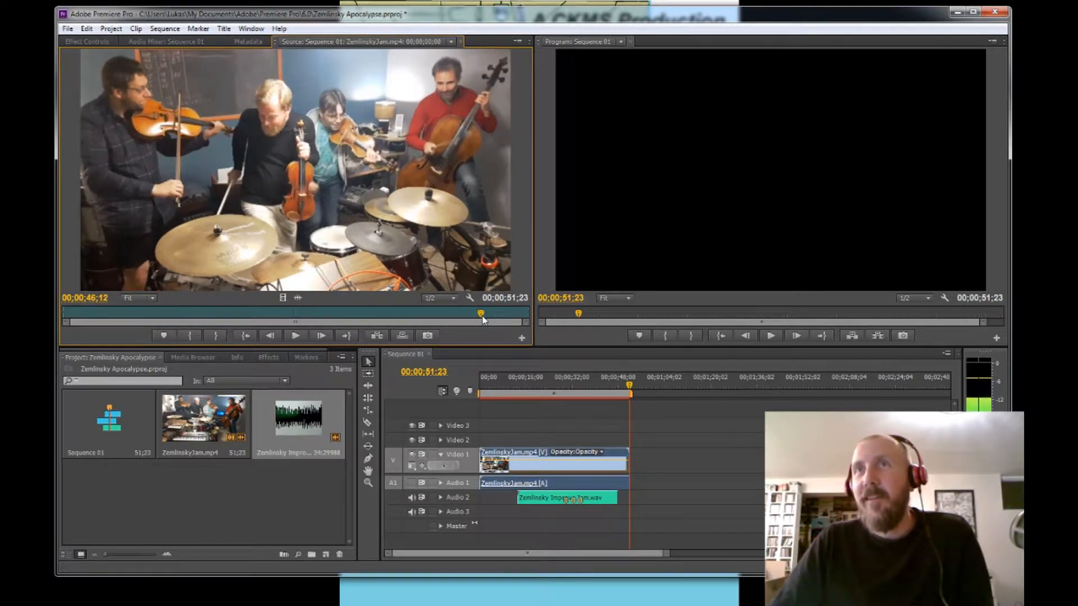
left_click(318, 337)
left_click(319, 336)
left_click(318, 339)
left_click(319, 339)
left_click(318, 339)
left_click(317, 340)
left_click(318, 340)
left_click(318, 339)
left_click(318, 340)
left_click(318, 340)
left_click(318, 339)
left_click(318, 339)
left_click(318, 340)
left_click(318, 339)
left_click(318, 339)
left_click(317, 340)
left_click(318, 340)
left_click(318, 340)
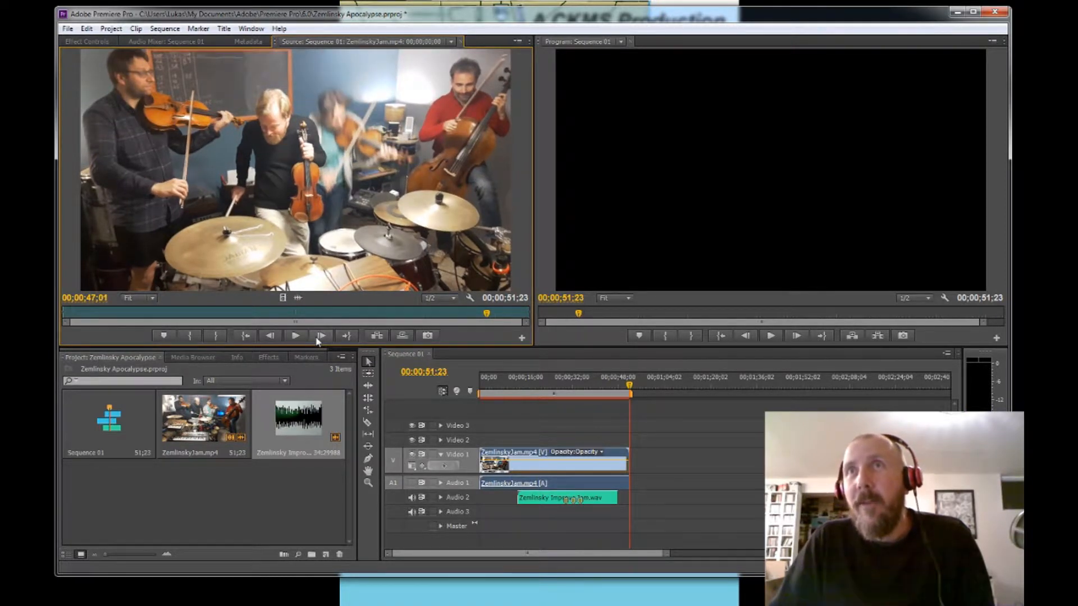
left_click(317, 340)
left_click(317, 340)
left_click(317, 340)
key("Right")
key("Left")
key("Left")
key("Left")
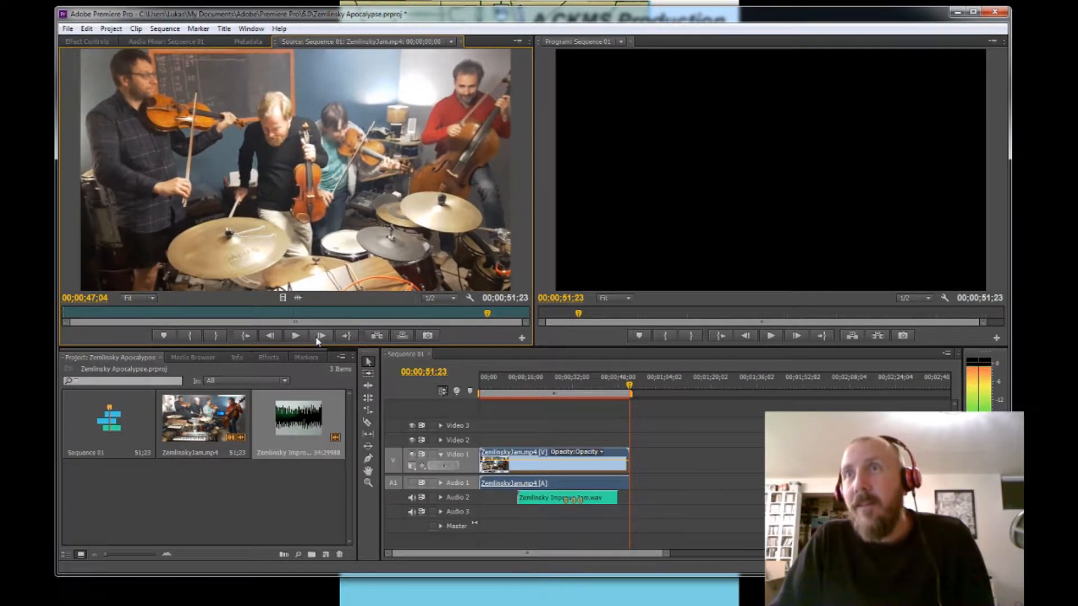
key("Left")
key("Left")
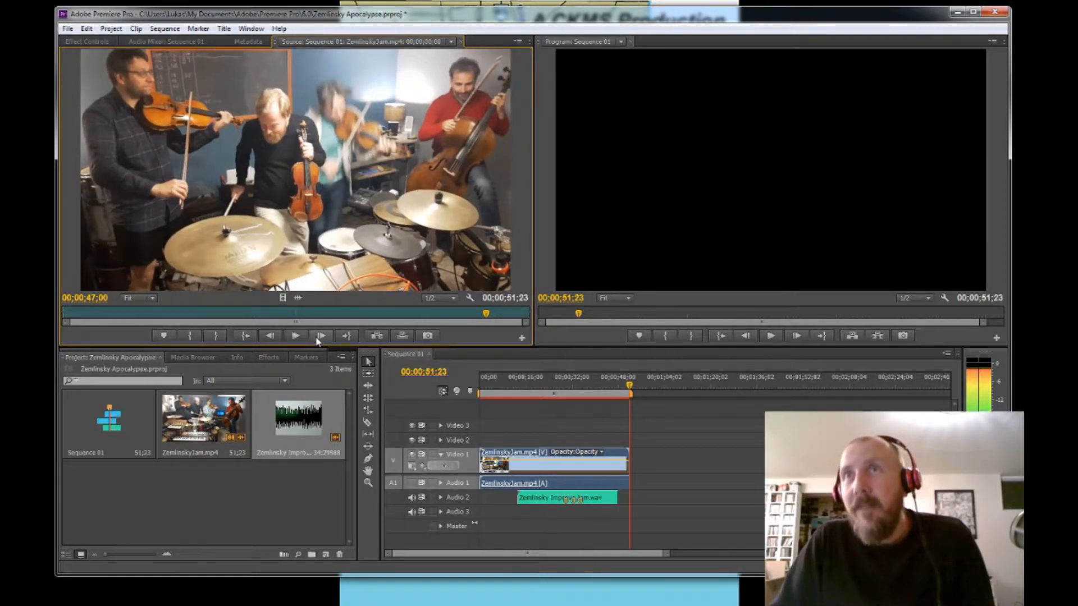
key("Right")
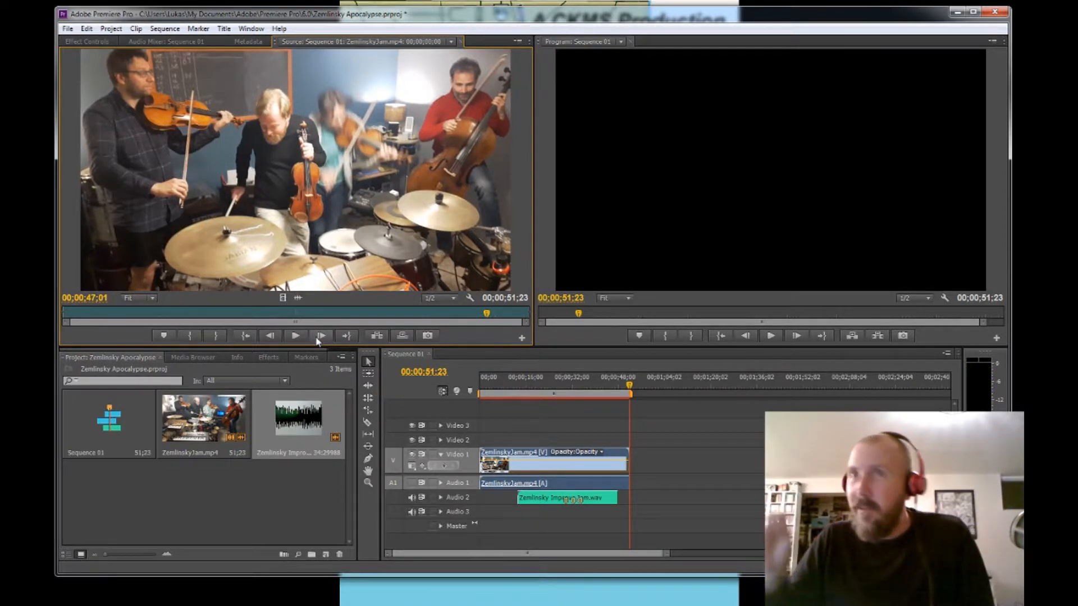
right_click(488, 316)
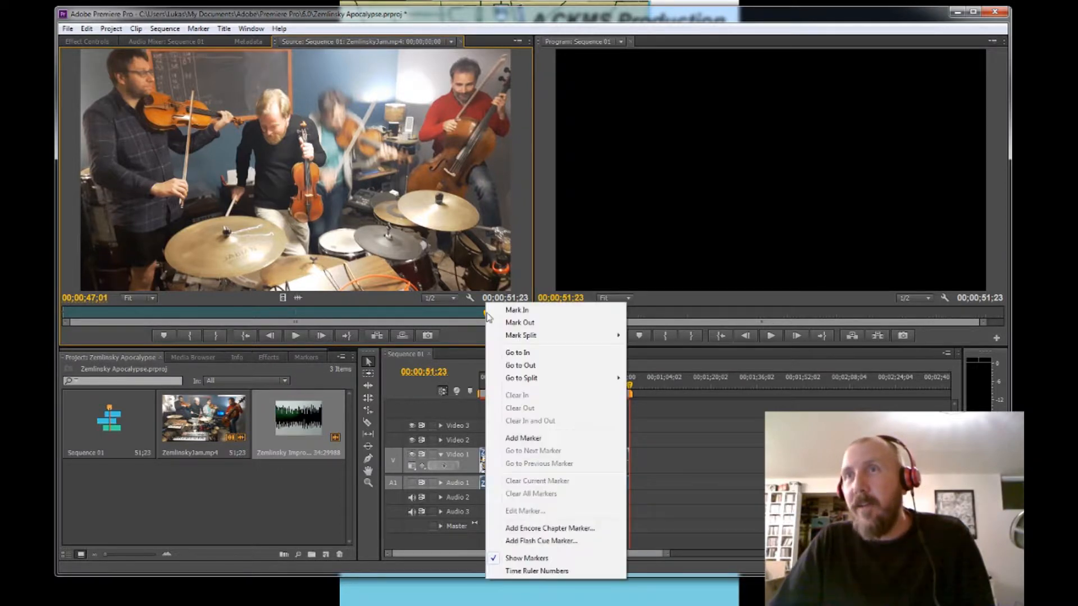
left_click(523, 438)
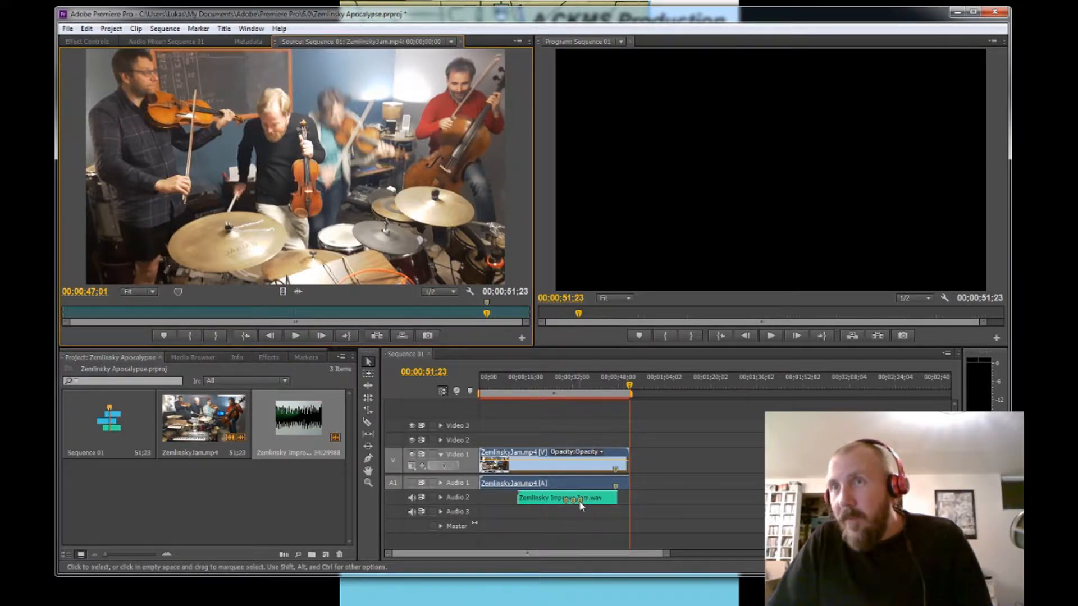
Open Zemlinsky Improve Jam.wav from the sequence in the Source monitor and play it twice from its last marker at about 00;00;21;21
double_click(595, 501)
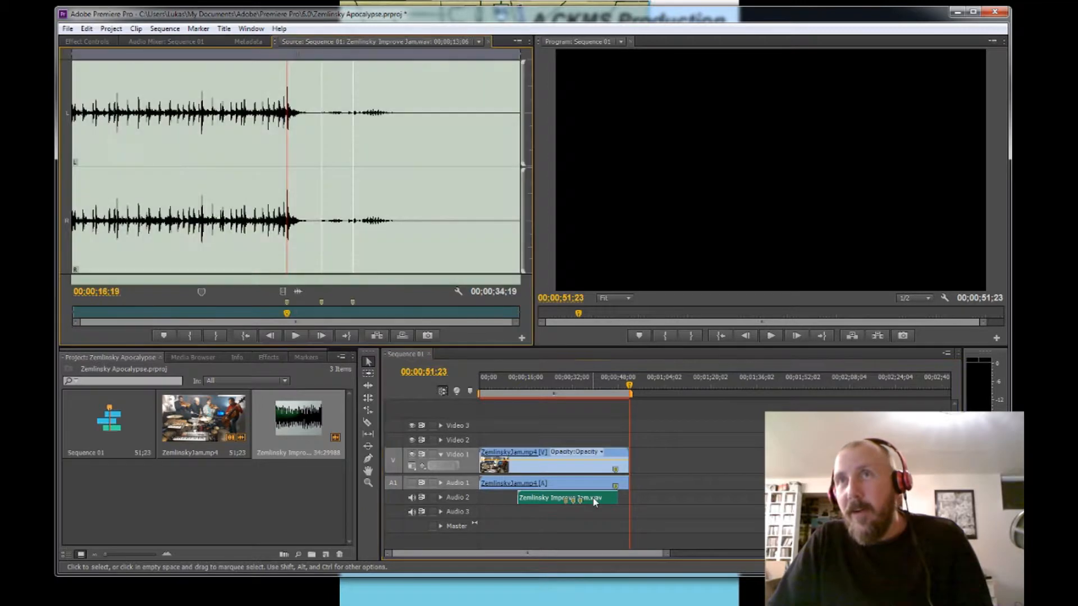
left_click(353, 306)
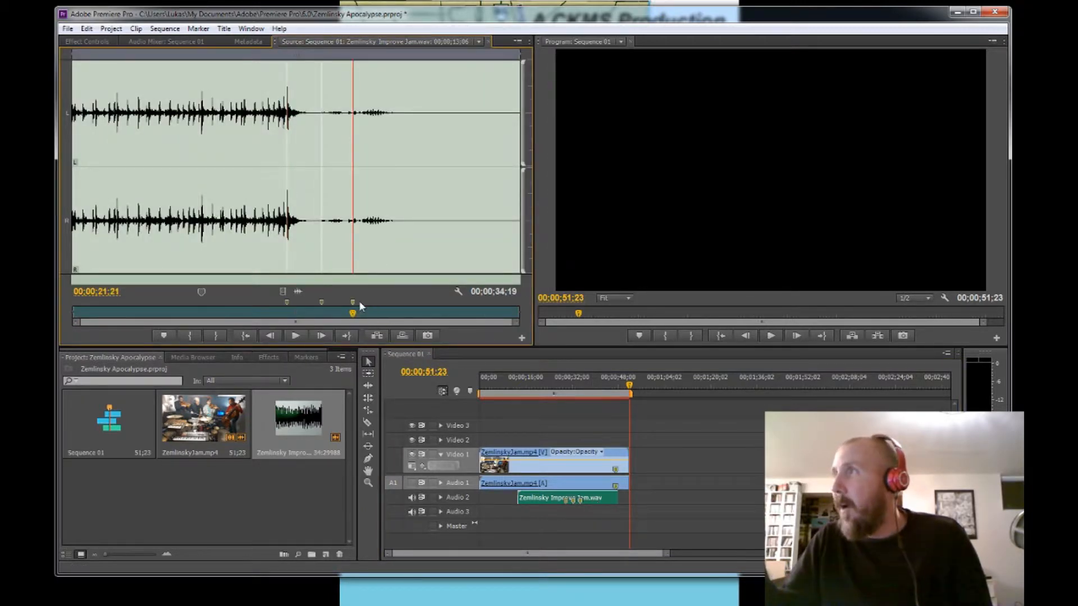
left_click(296, 336)
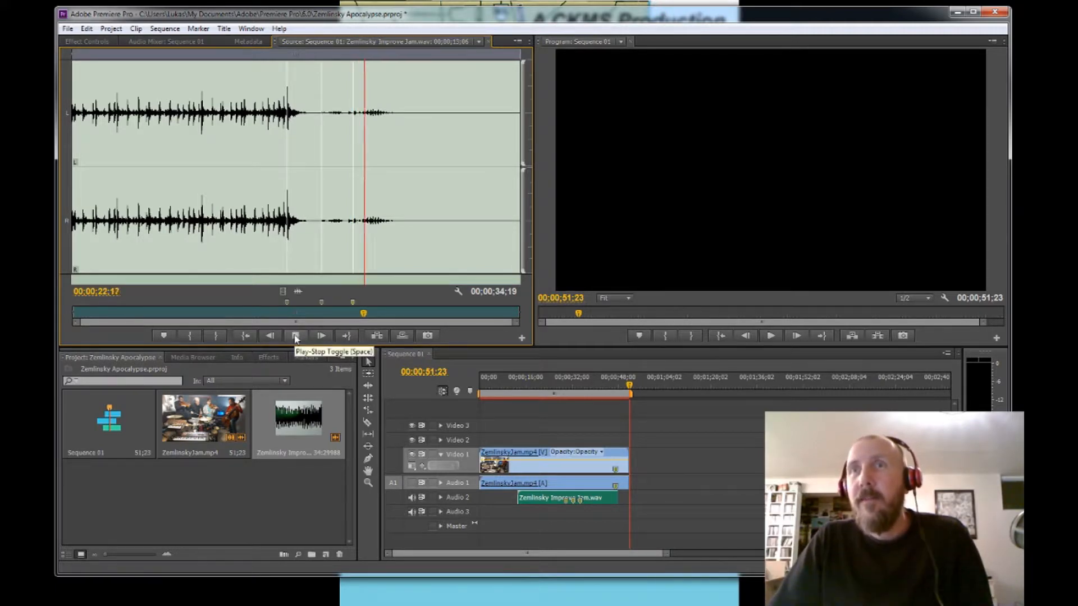
left_click(296, 336)
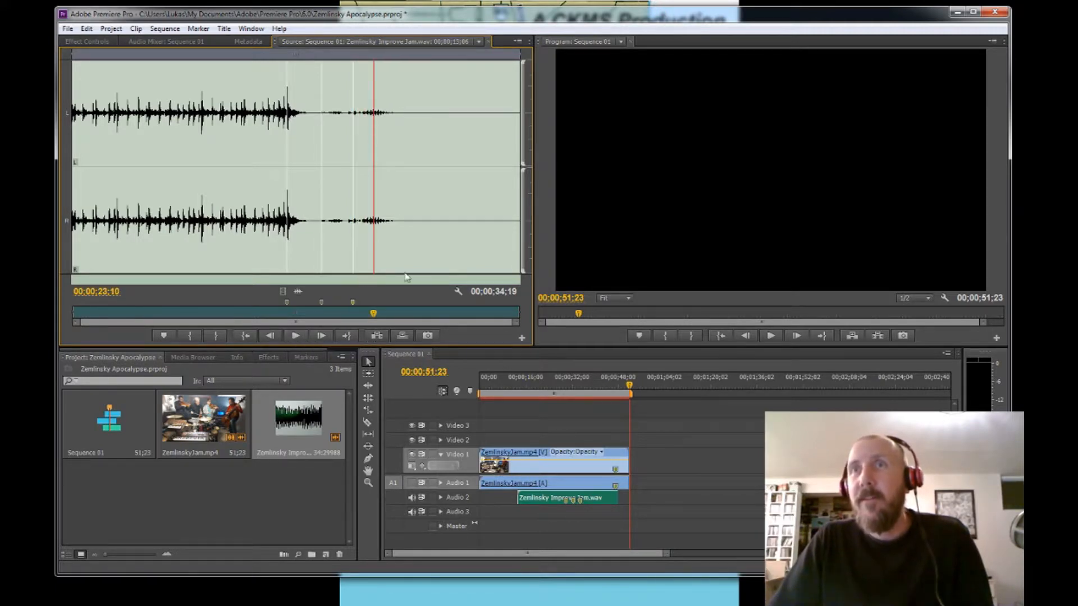
left_click_drag(374, 317, 352, 319)
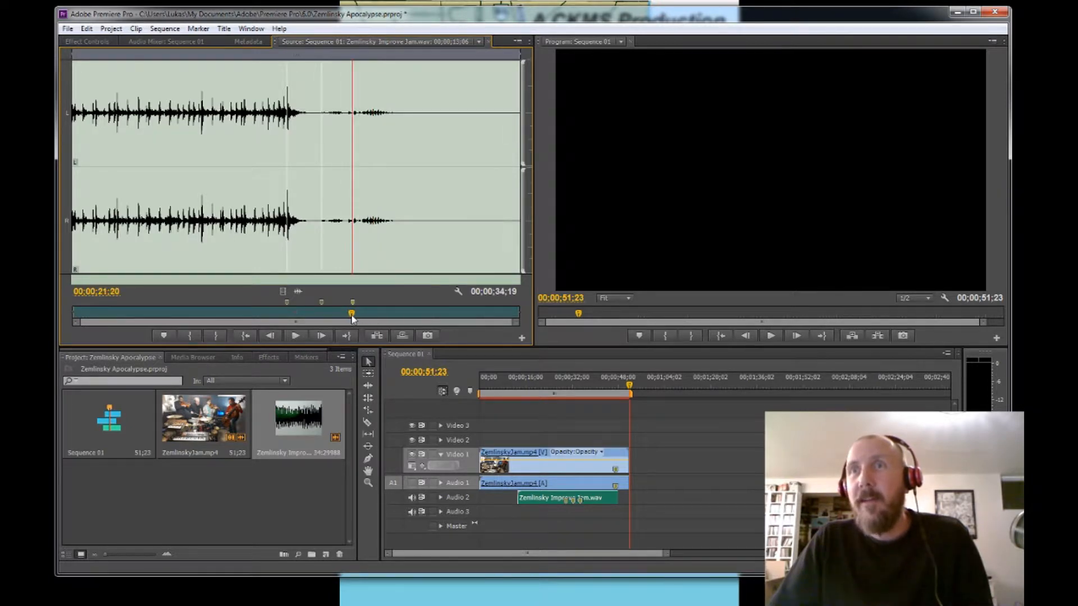
left_click(296, 335)
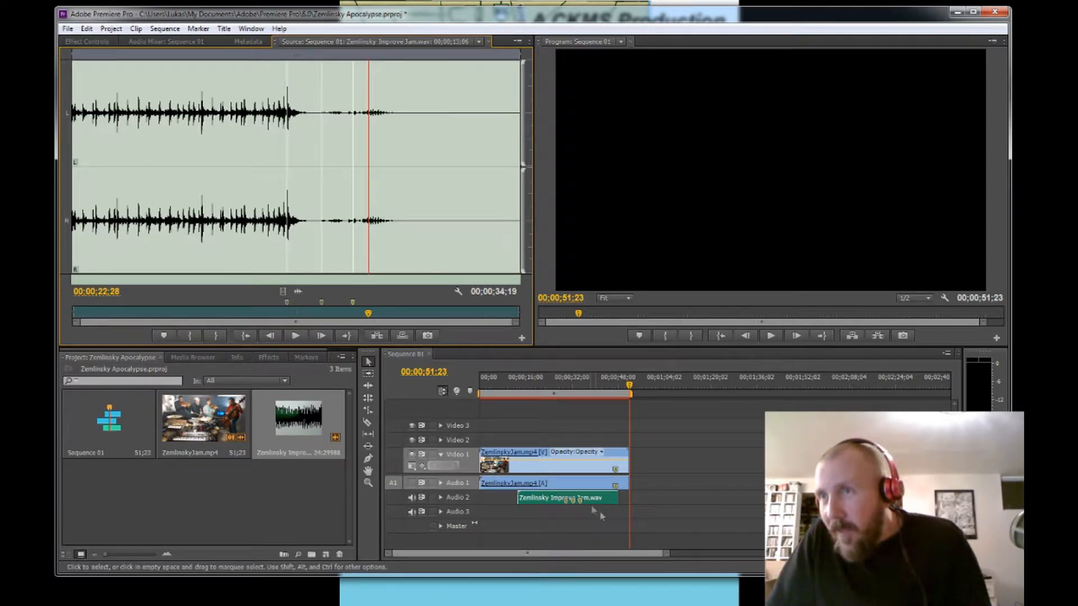
Move Zemlinsky Improve Jam.wav to start at 00;00;25;09, aligning its last marker with the video's, and play from there with the Audio Mixer shown
mouse_move(590, 499)
left_mouse_down()
mouse_move(612, 502)
mouse_move(574, 503)
mouse_move(598, 510)
left_mouse_up()
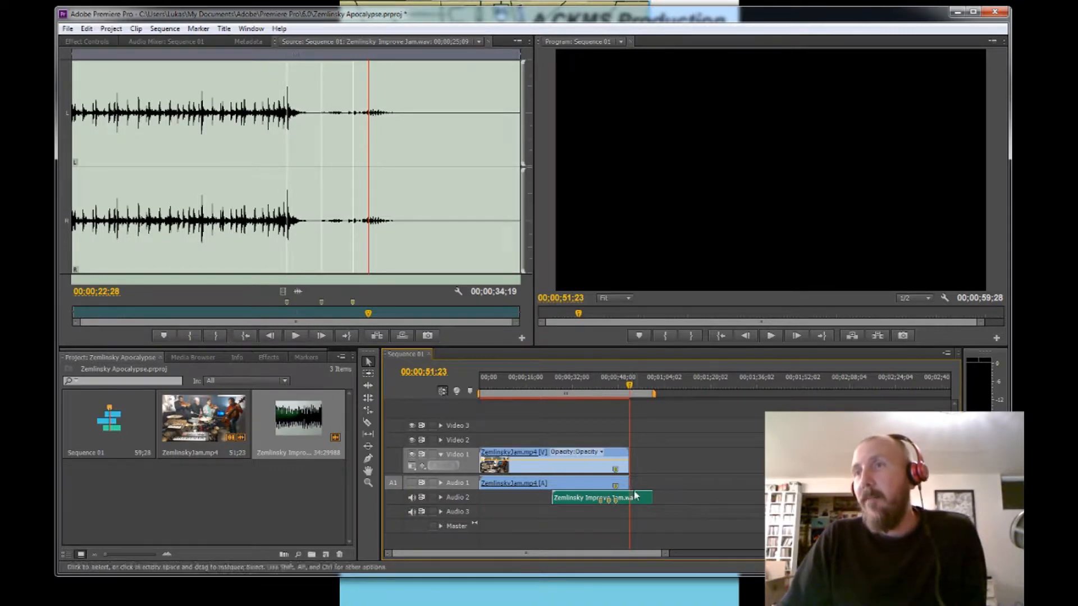
left_click(612, 503)
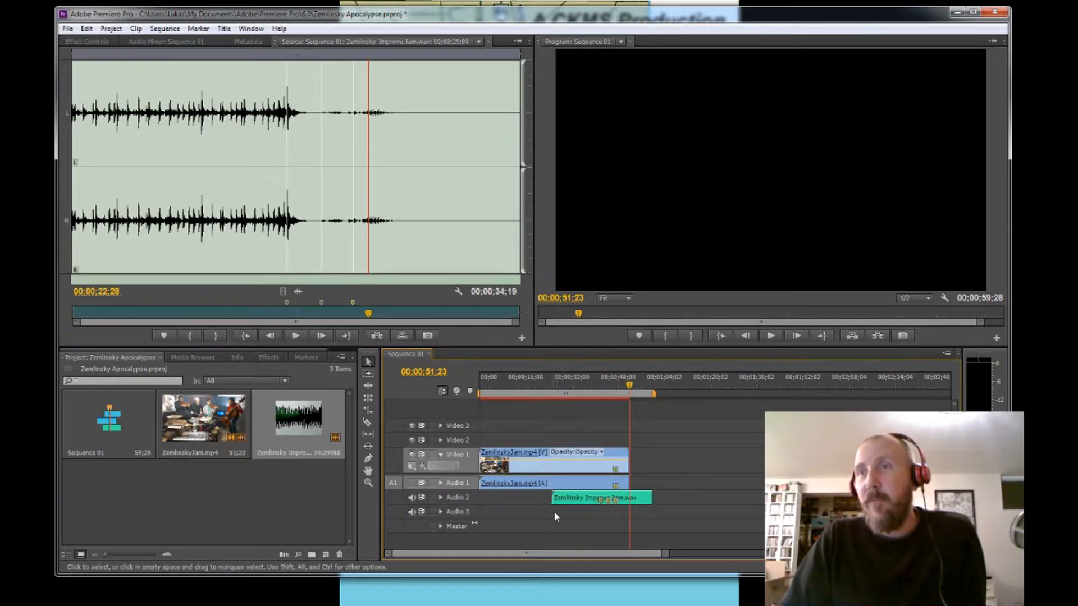
left_click(552, 385)
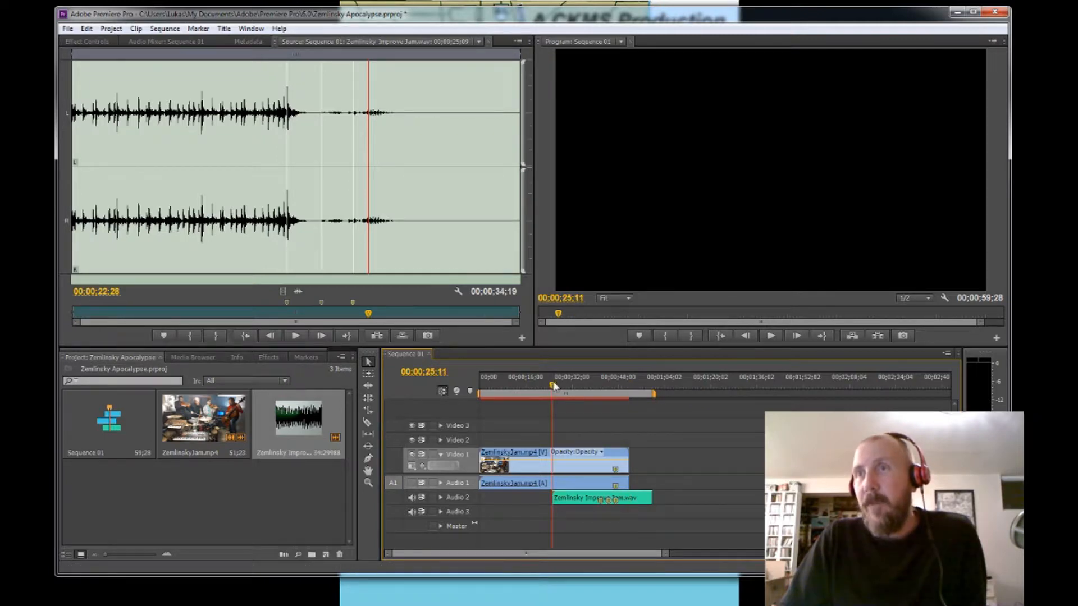
left_click(771, 336)
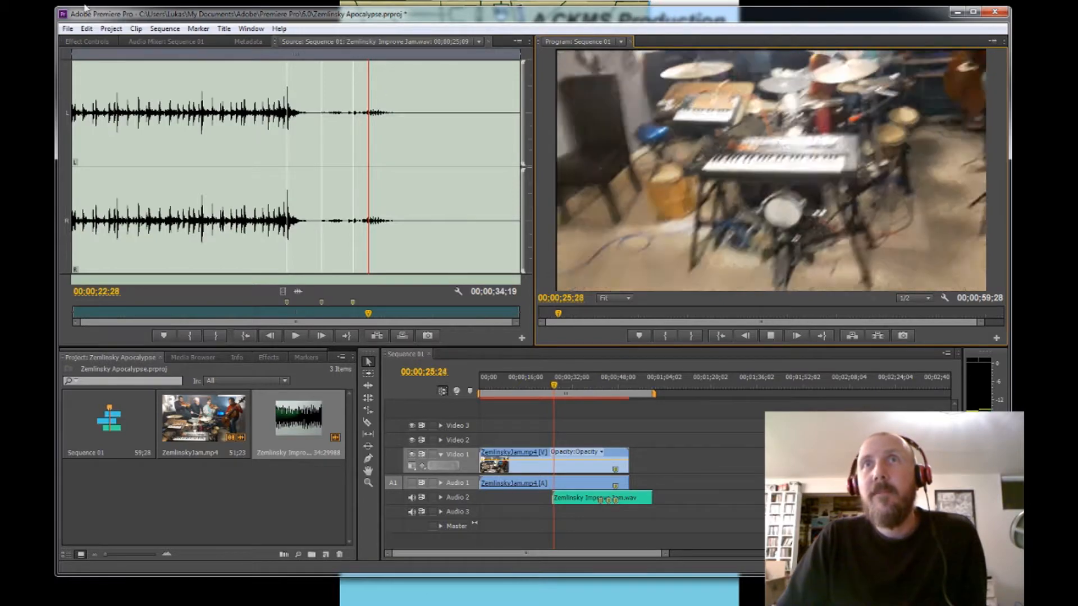
left_click(171, 43)
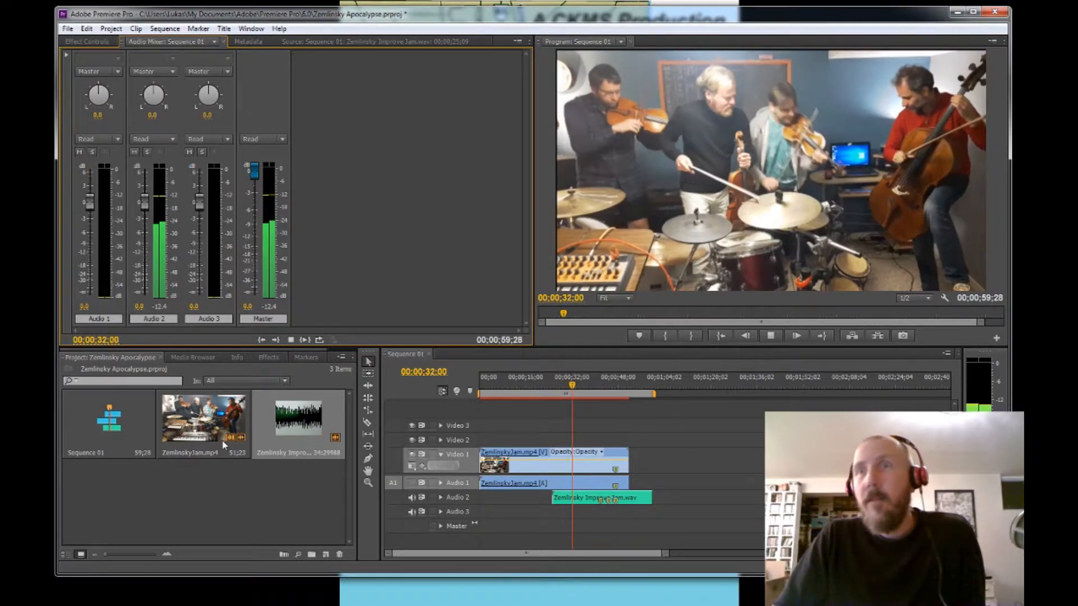
left_click(770, 336)
Return the playhead to 00;00;26;11, unmute Audio 1, and switch Video 1's output off and back on
left_click(555, 384)
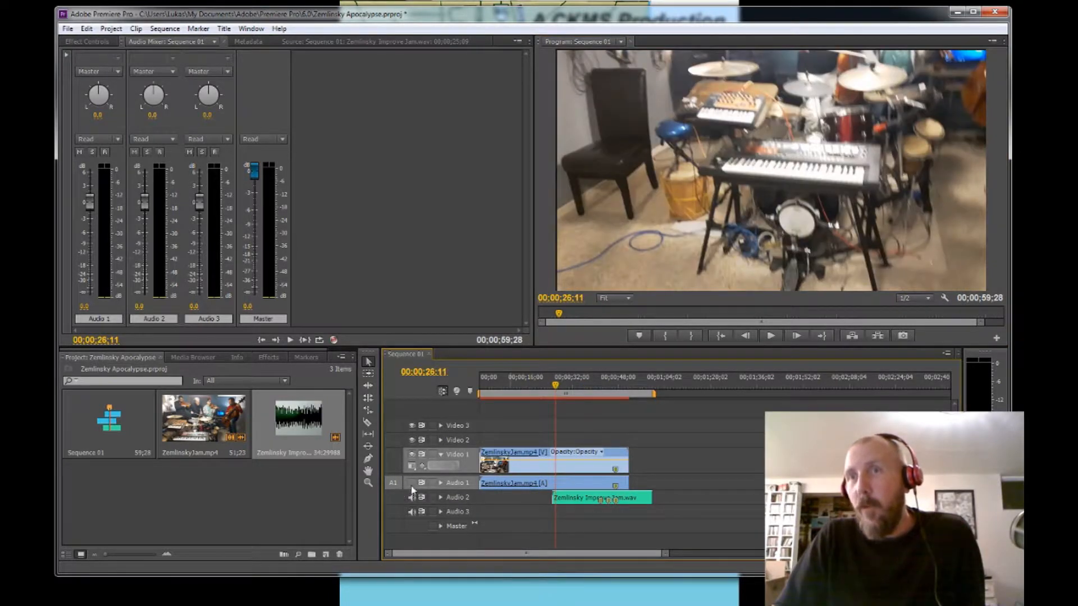
left_click(412, 483)
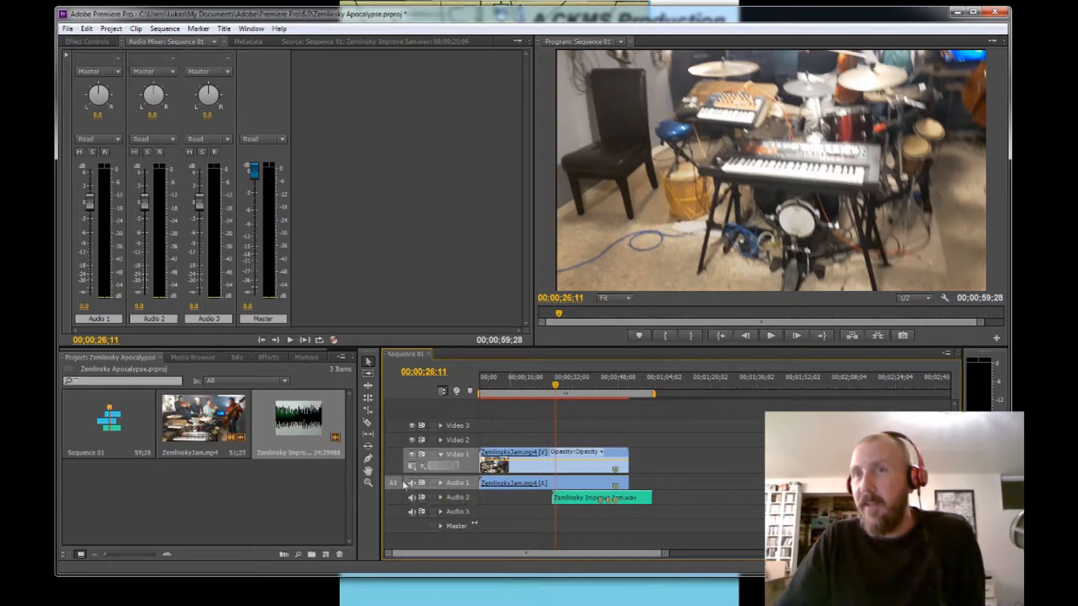
left_click(412, 455)
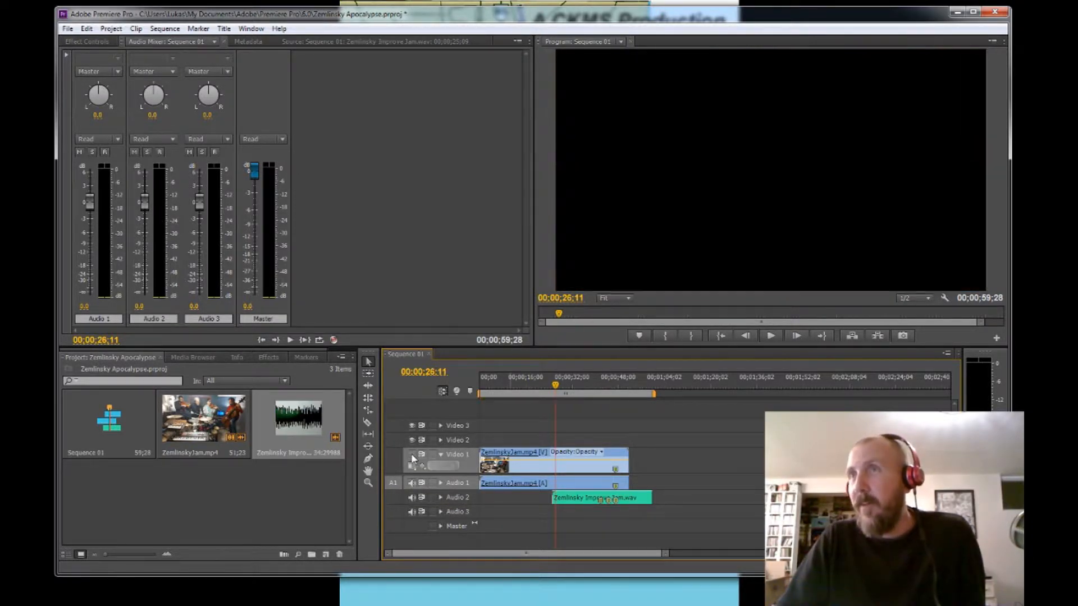
left_click(412, 455)
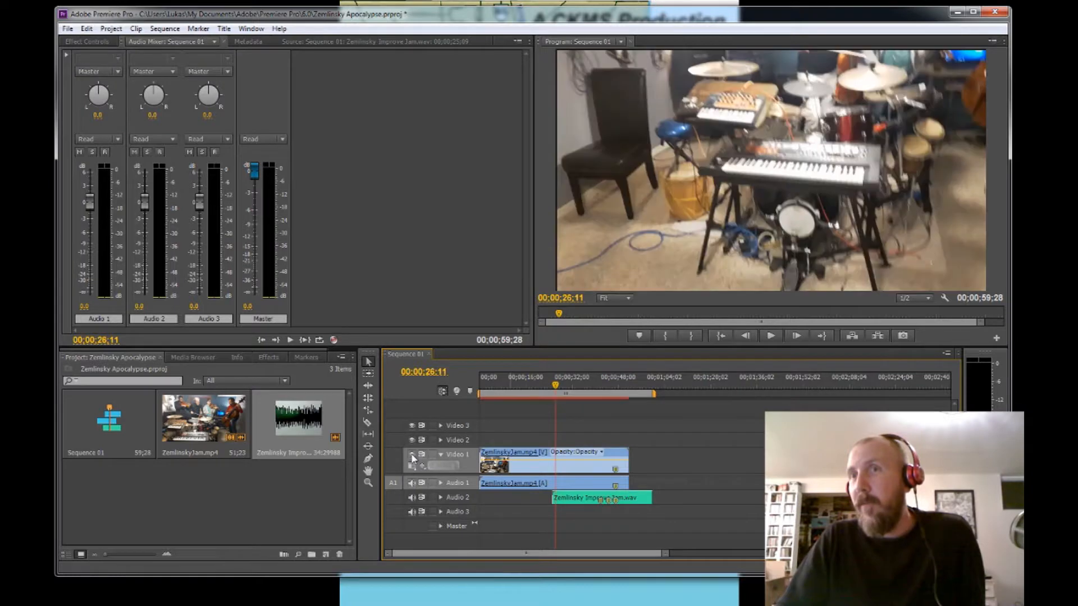
left_click(411, 498)
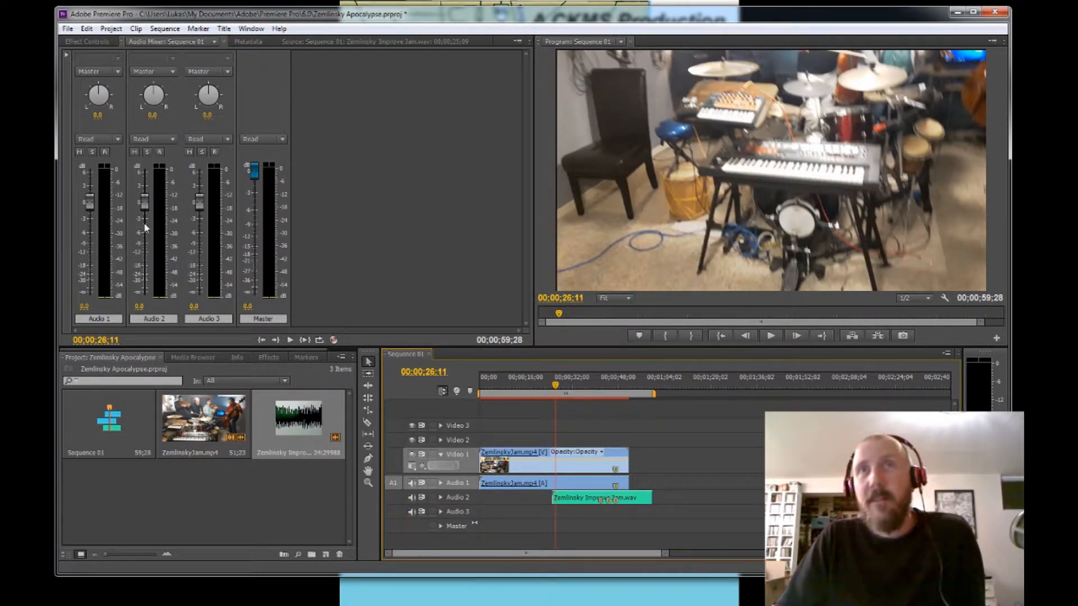
While playing the sequence, lower Audio 1's level to about -20.8 dB and raise Audio 2 to 2.1 dB
left_click(769, 336)
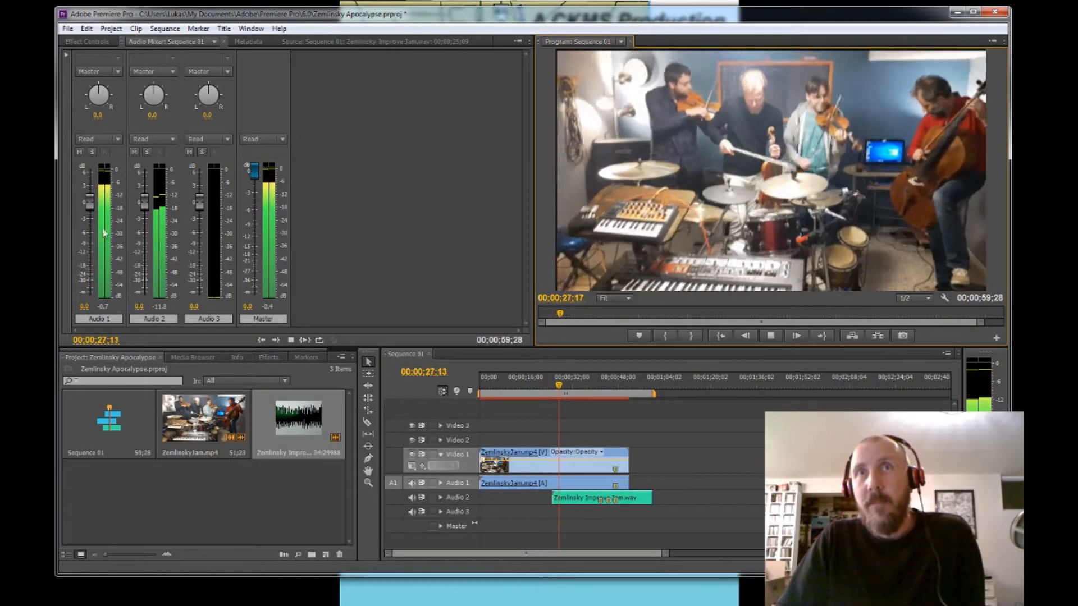
left_click_drag(86, 201, 88, 234)
left_click_drag(87, 235, 90, 274)
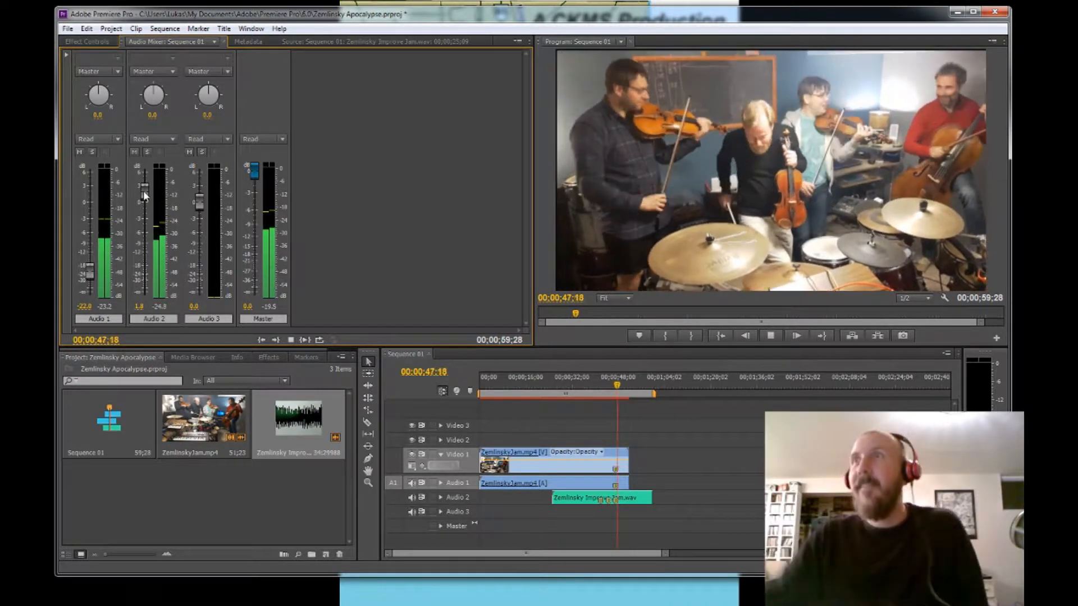
left_click_drag(88, 275, 89, 288)
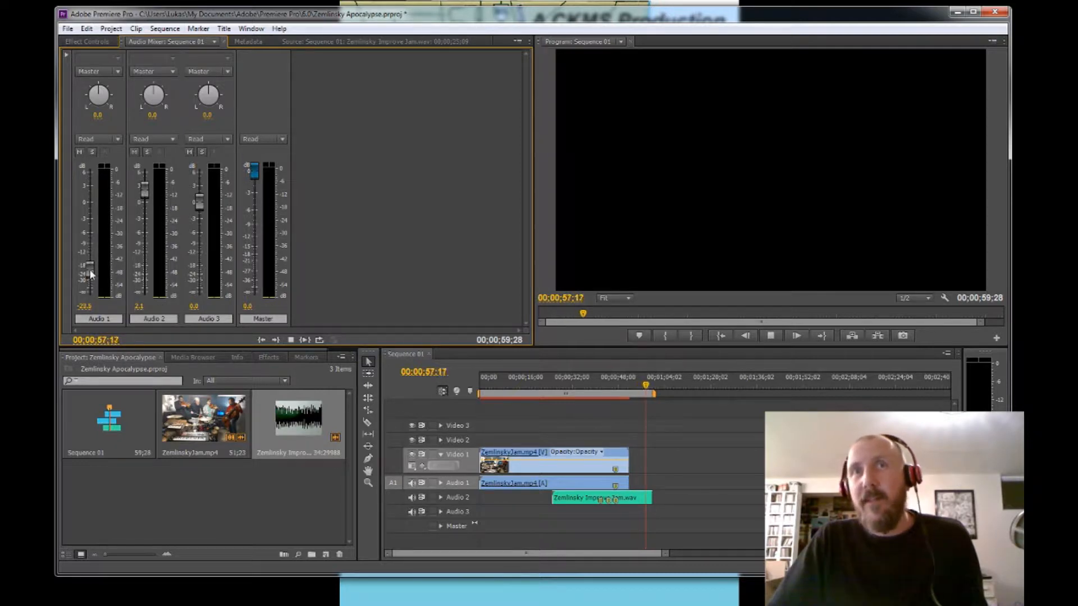
Play about the first second of the sequence, before the Audio 2 clip begins
left_click(552, 514)
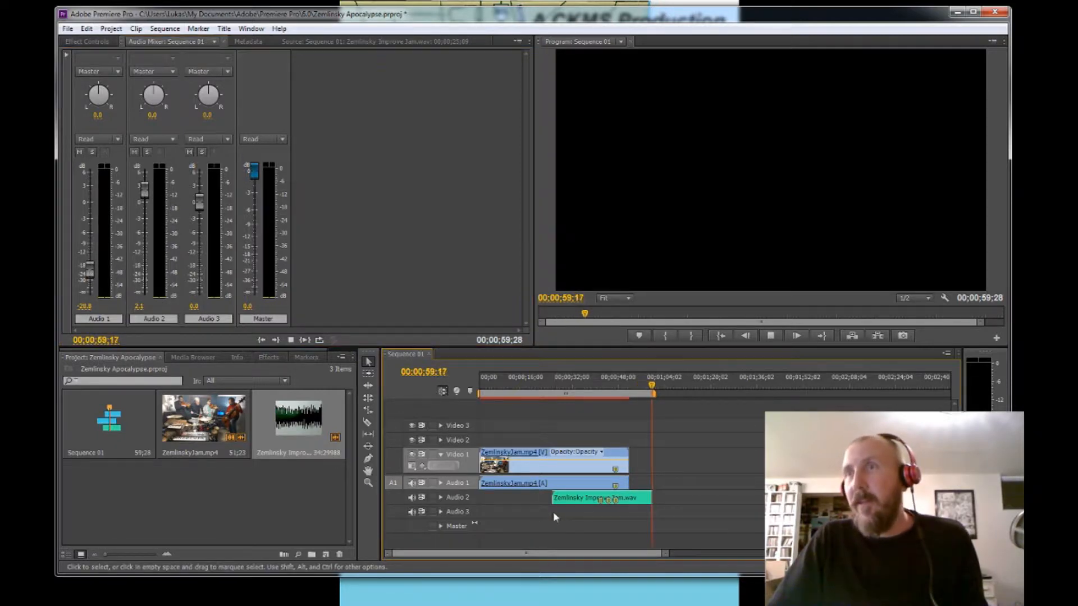
left_click(771, 338)
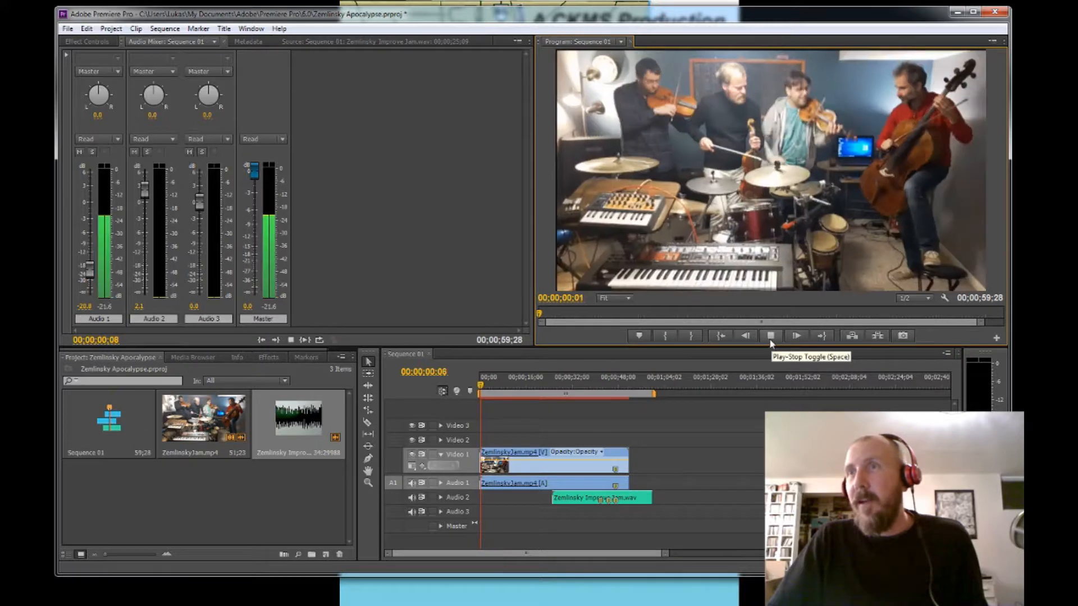
left_click(769, 339)
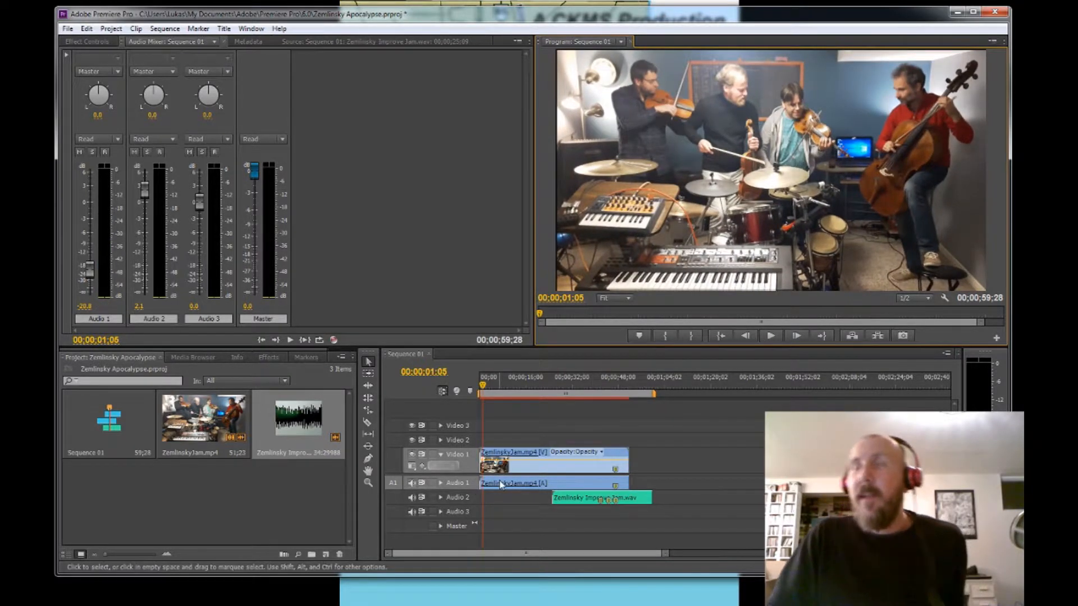
Split ZemlinskyJam.mp4 with the Razor tool where the Audio 2 clip starts, and delete the video and audio before the cut
left_click(629, 517)
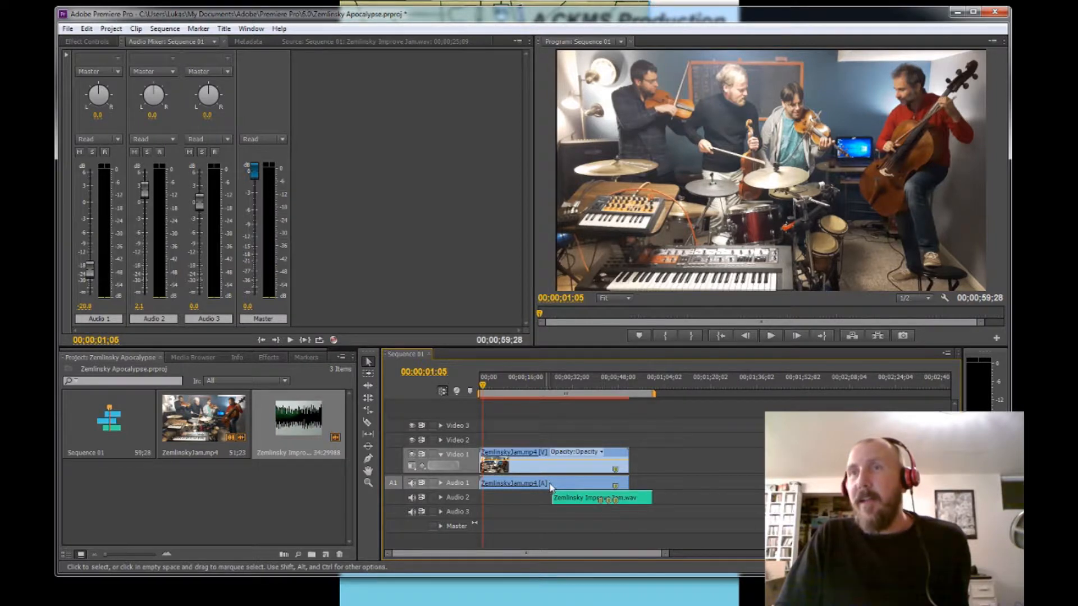
left_click(367, 424)
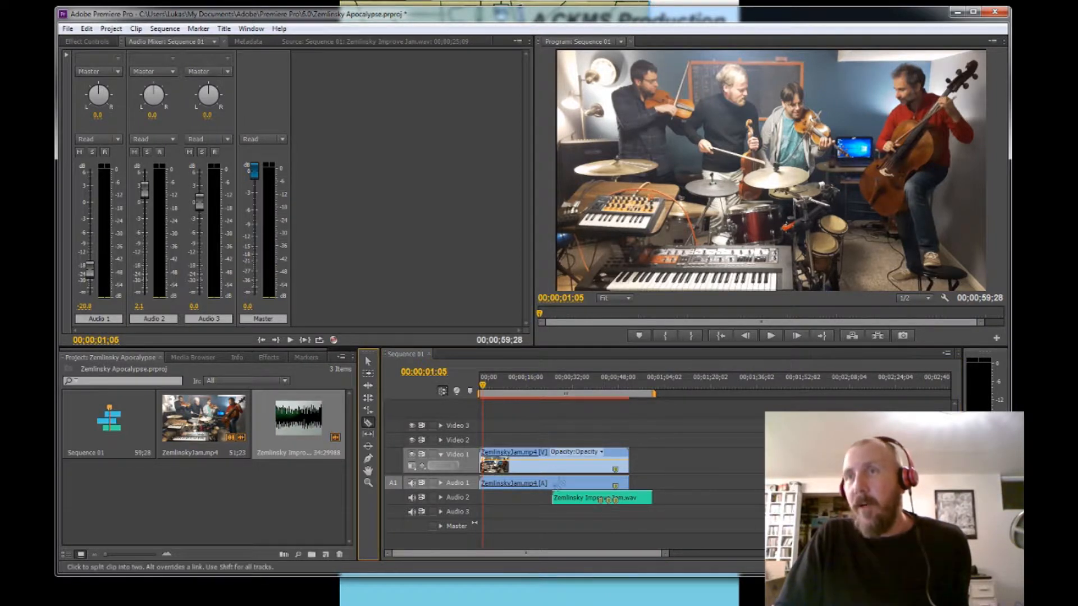
left_click(552, 484)
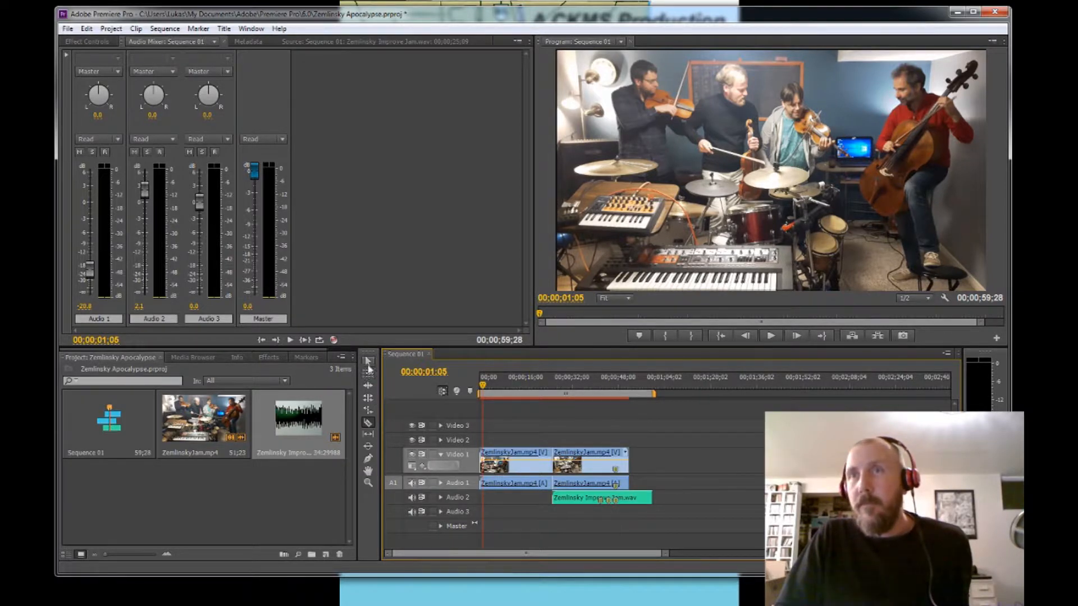
left_click(369, 362)
left_click(527, 459)
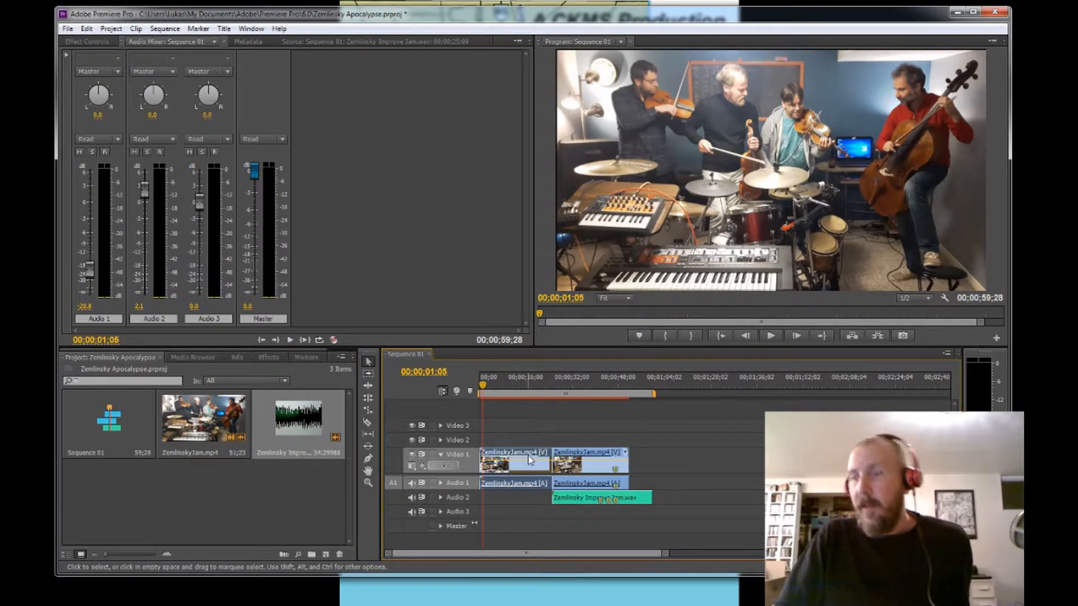
key("Delete")
Move the remaining video and audio clips together to 00;00;00;00 and play the sequence from there past the end of the video
left_click_drag(540, 438, 675, 520)
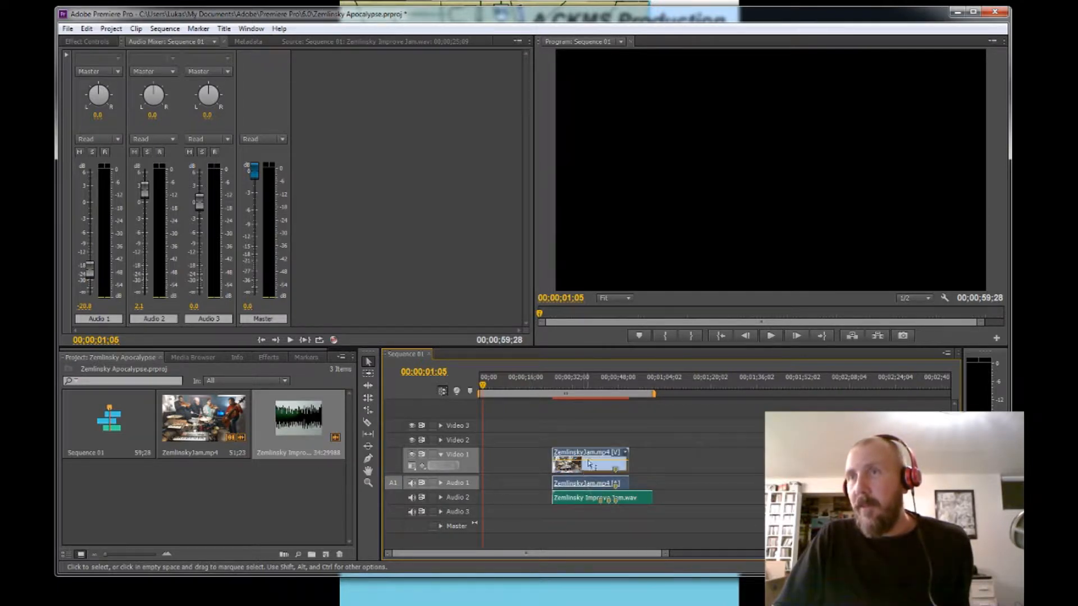
left_click_drag(587, 456, 490, 452)
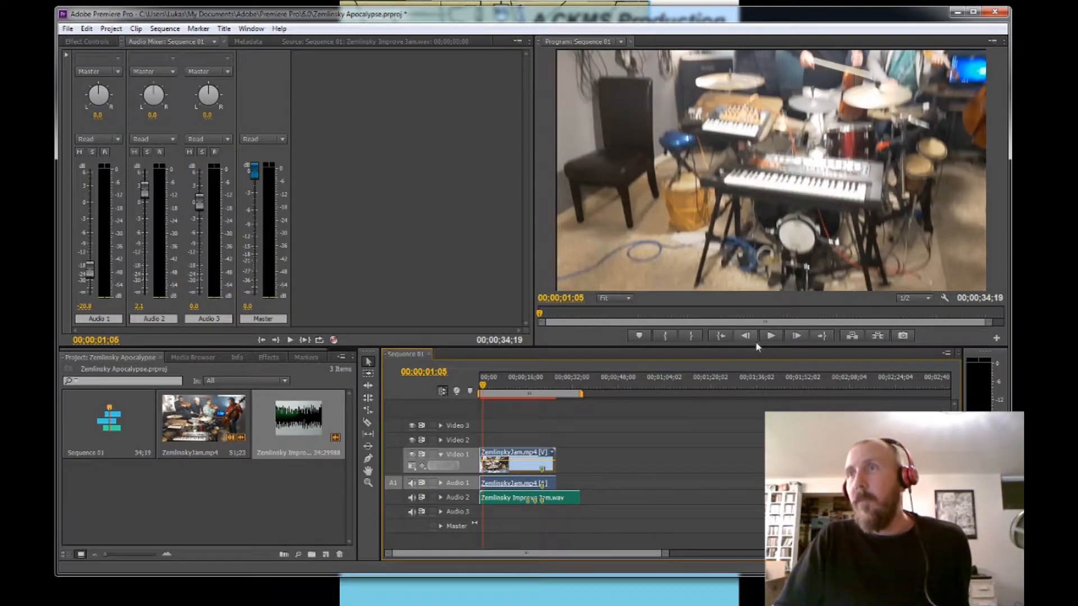
left_click(720, 336)
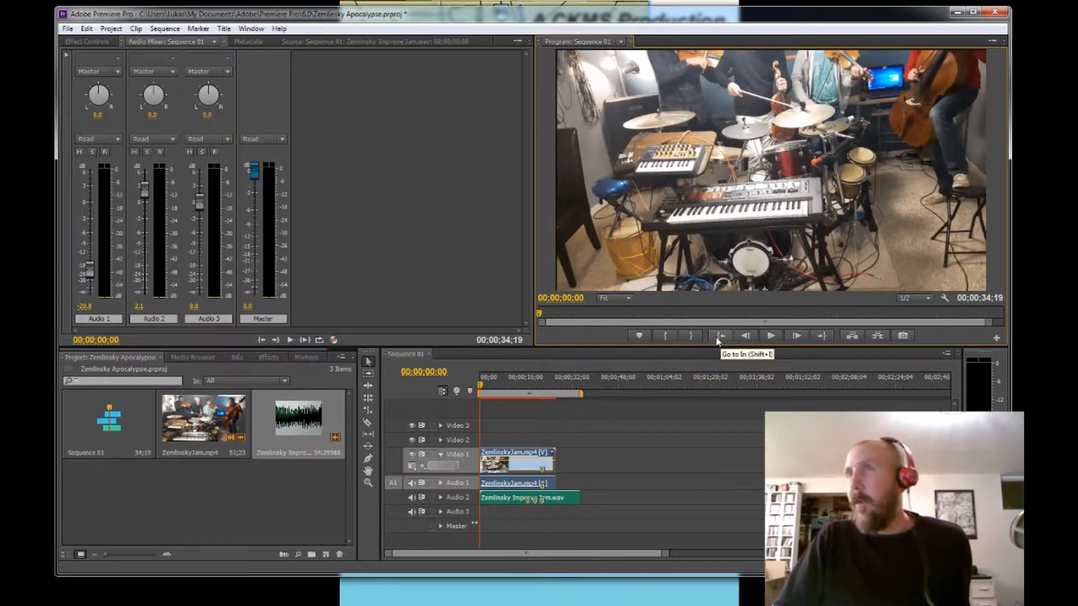
left_click(773, 336)
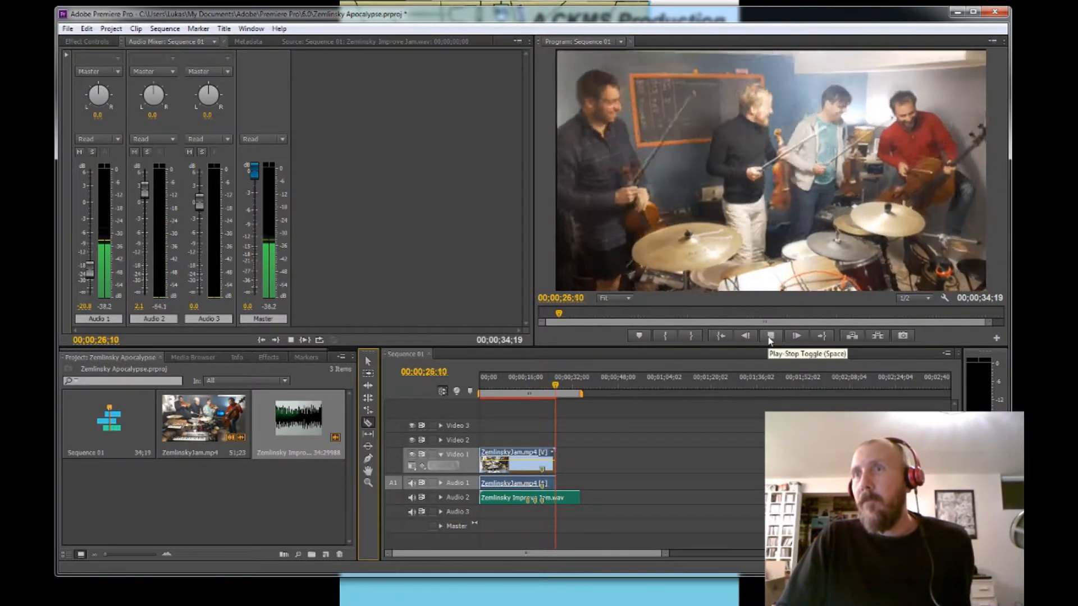
left_click(770, 337)
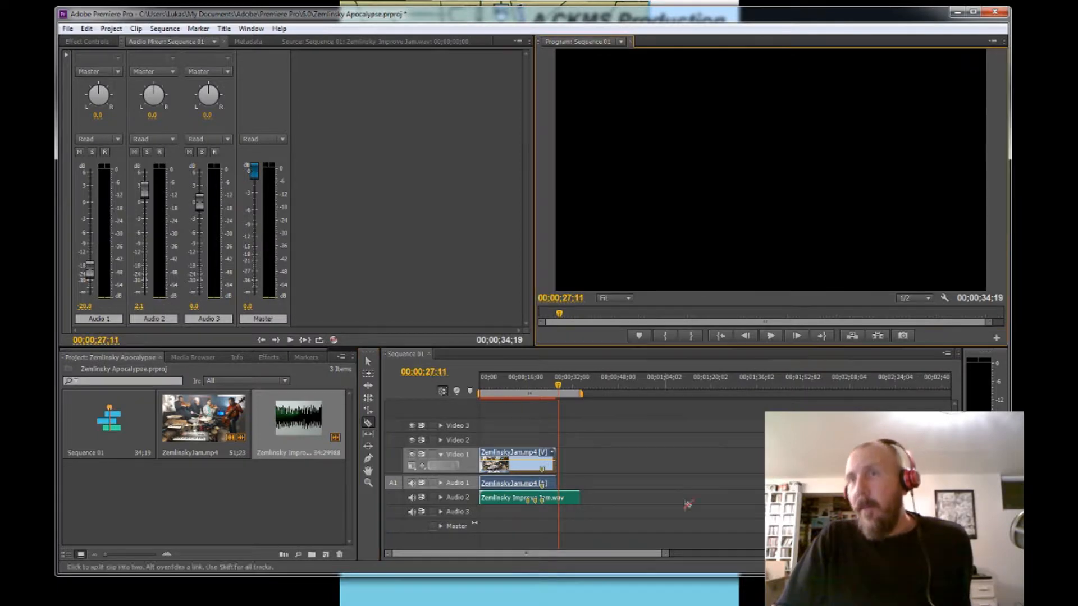
Split Zemlinsky Improve Jam.wav on Audio 2 where the video ends, and delete the leftover audio after the cut
left_click(558, 497)
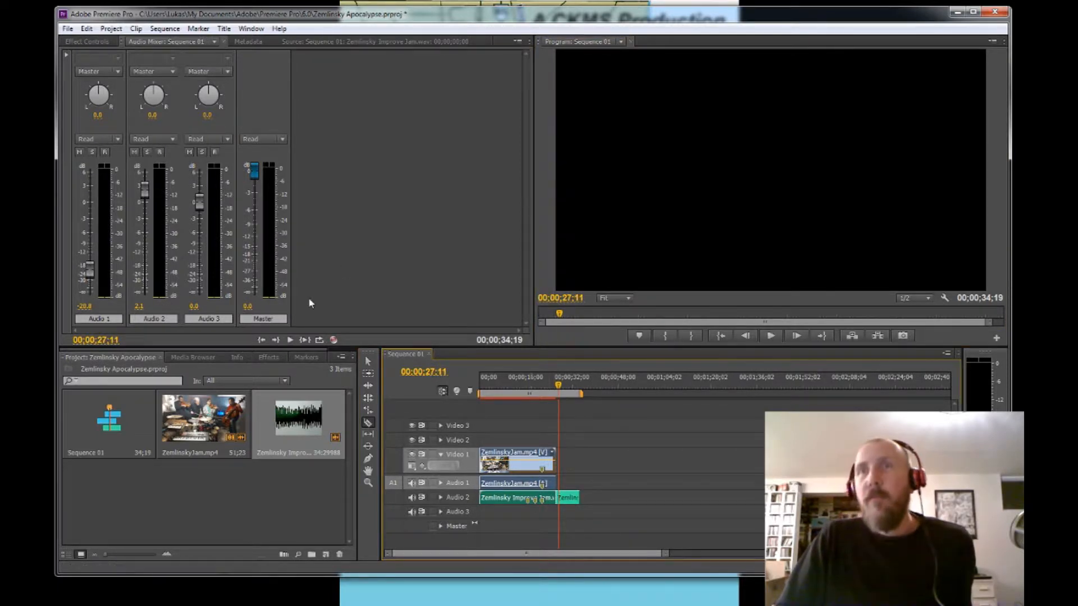
left_click(368, 363)
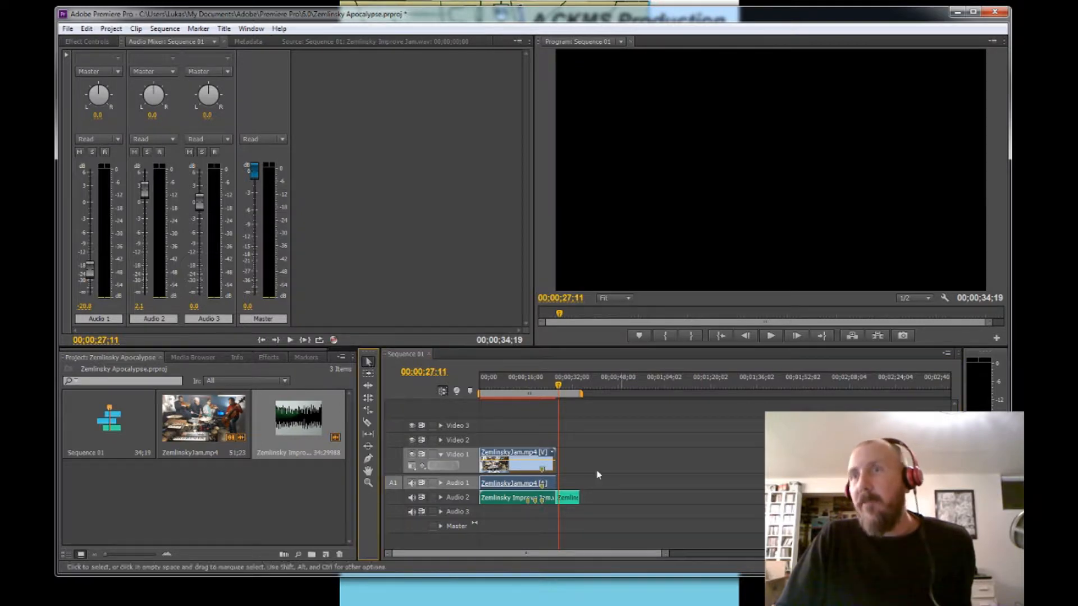
left_click(574, 500)
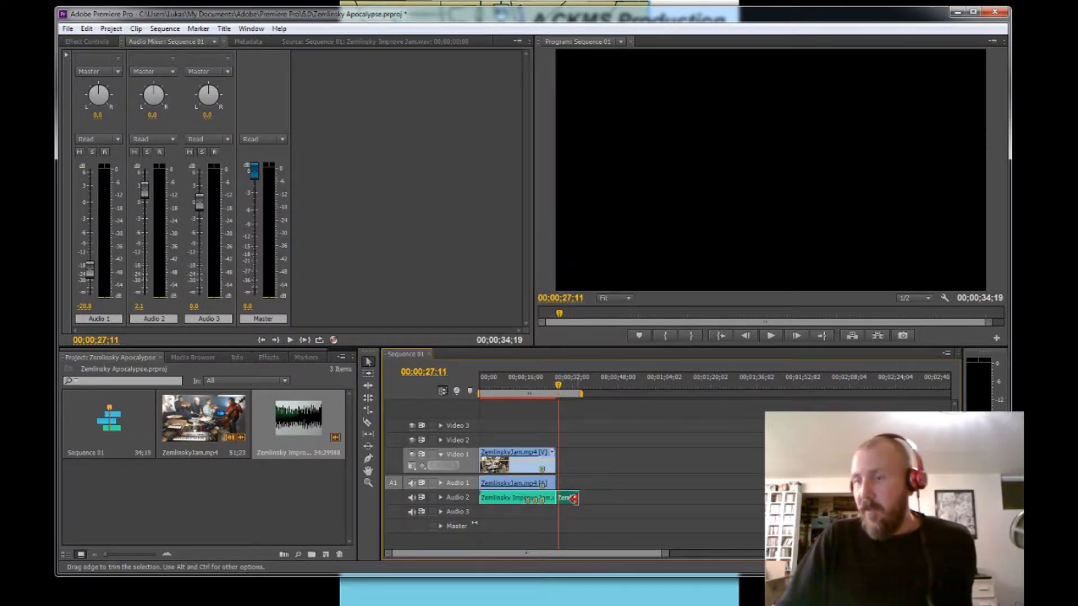
key("Delete")
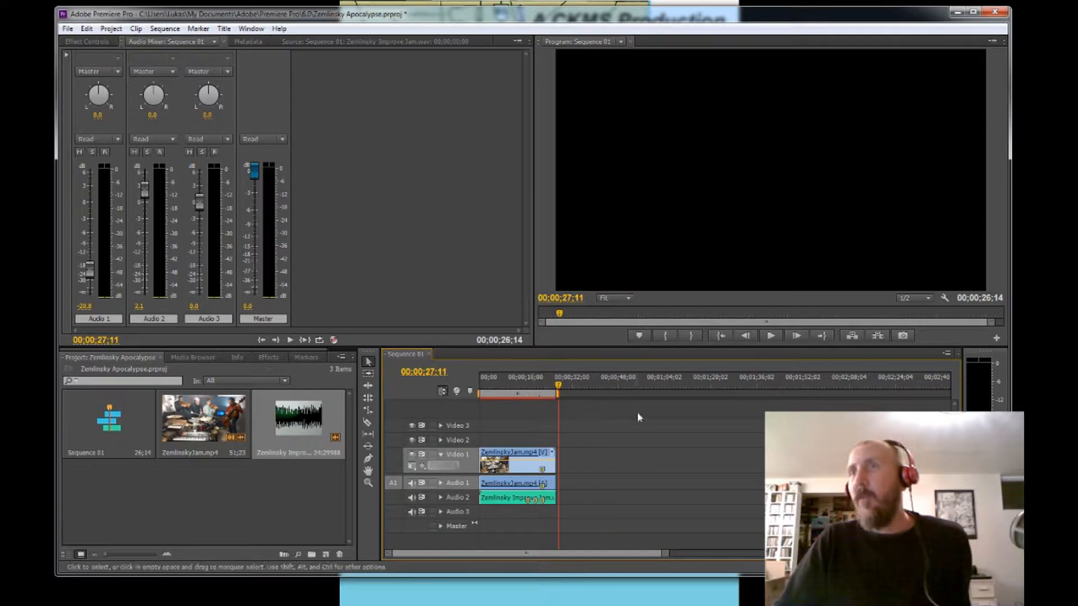
Apply the default transition to the end of the Audio 2 clip and lengthen the fade to start just after 00;00;25;00
right_click(552, 498)
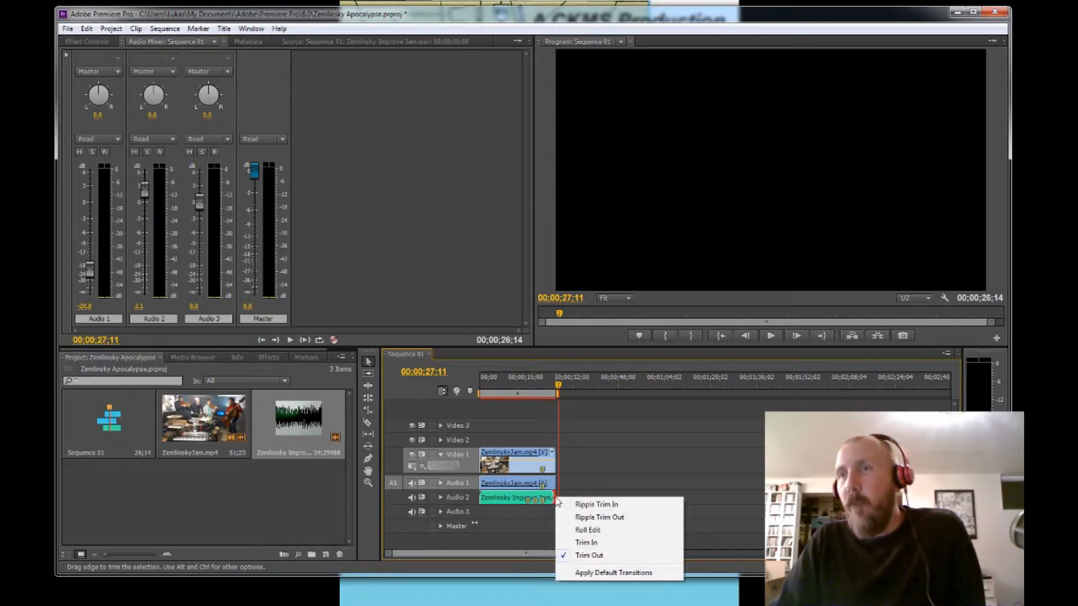
left_click(615, 573)
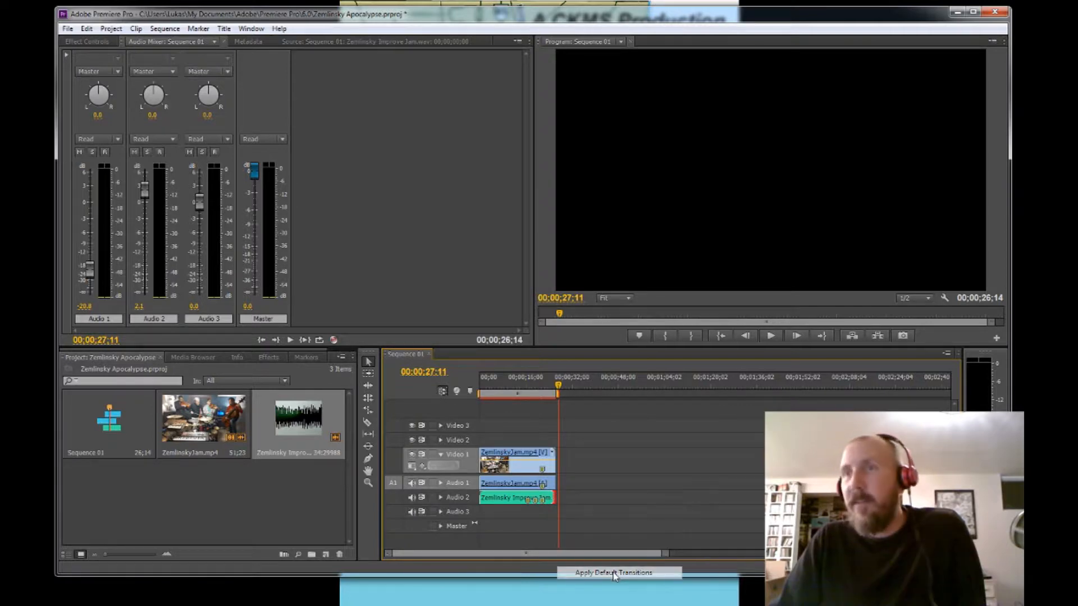
right_click(553, 498)
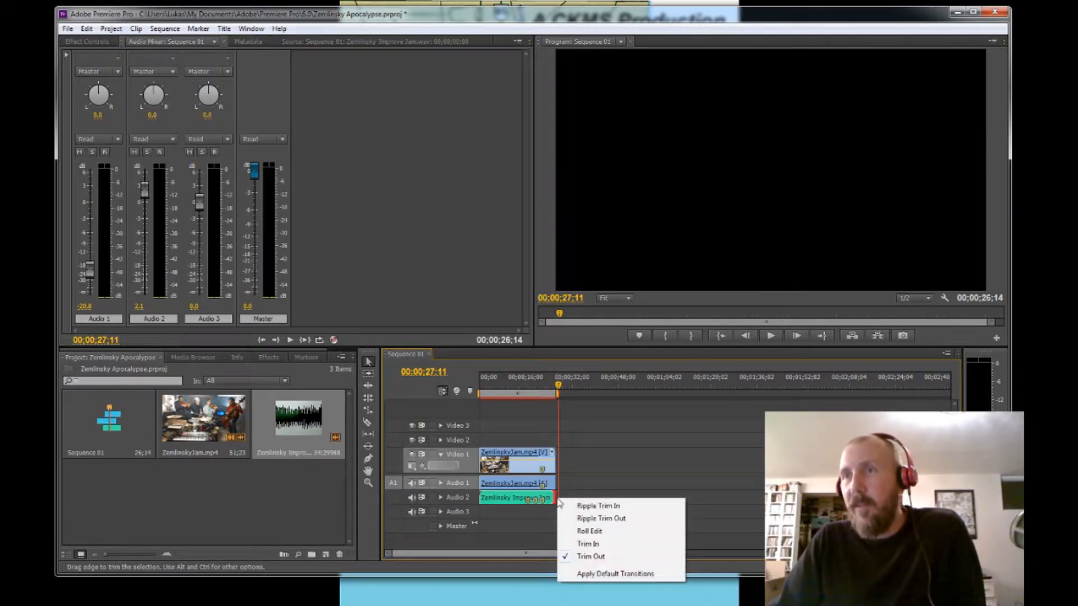
left_click(600, 573)
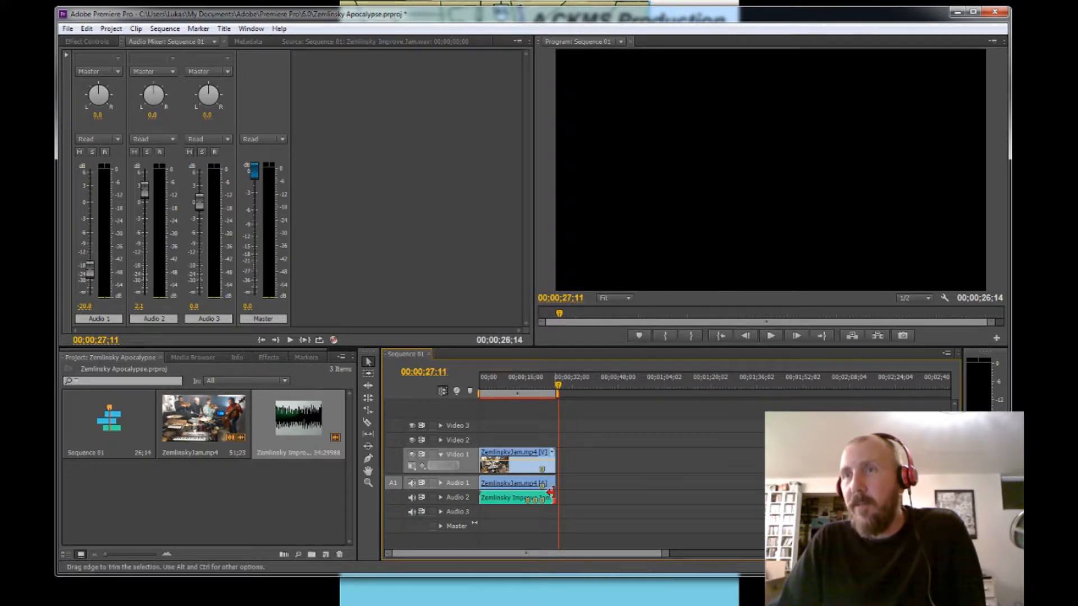
left_click_drag(667, 556, 569, 551)
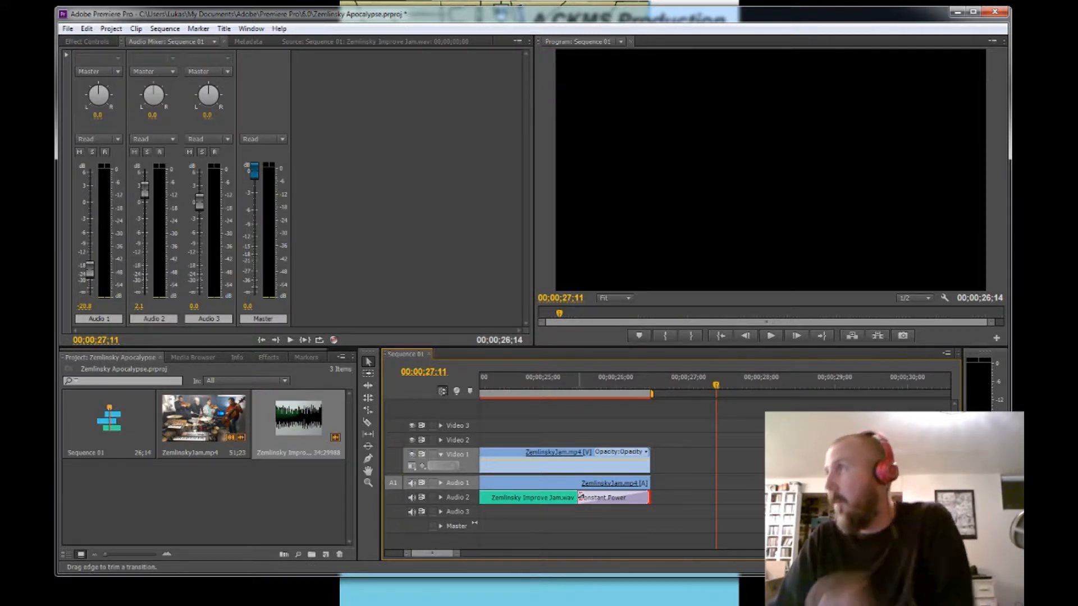
left_click_drag(580, 496, 550, 497)
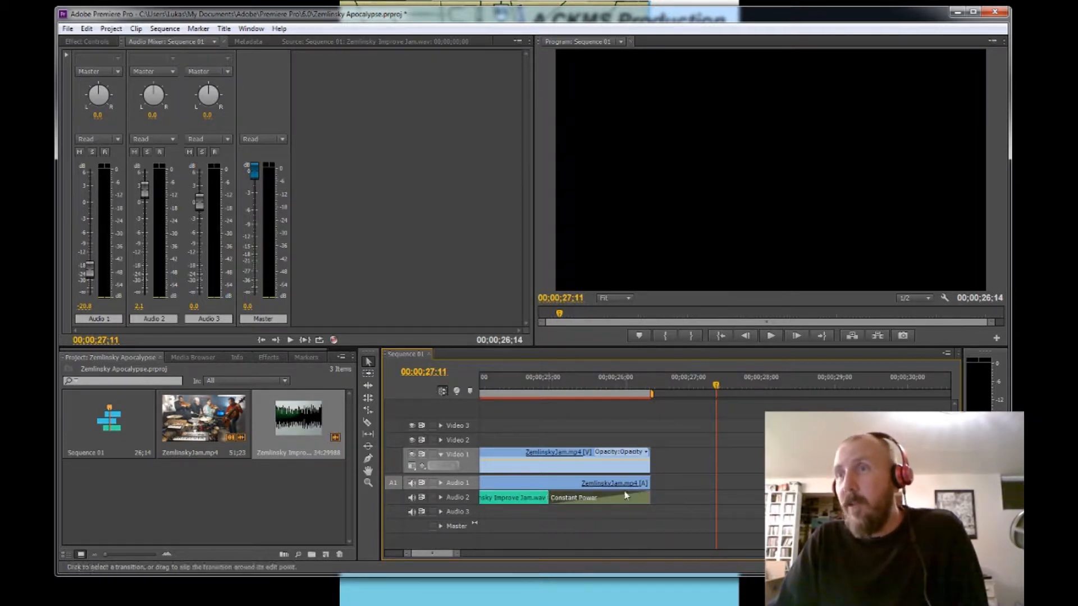
Apply default transitions to the end of ZemlinskyJam.mp4's video and audio, and lengthen them to match the Audio 2 fade
right_click(645, 468)
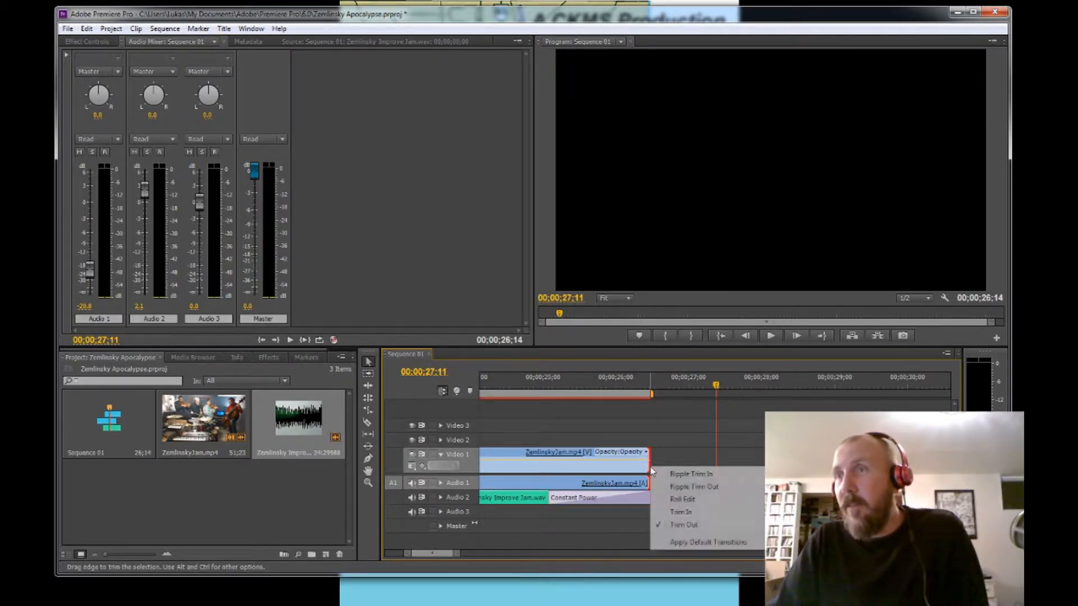
left_click(695, 542)
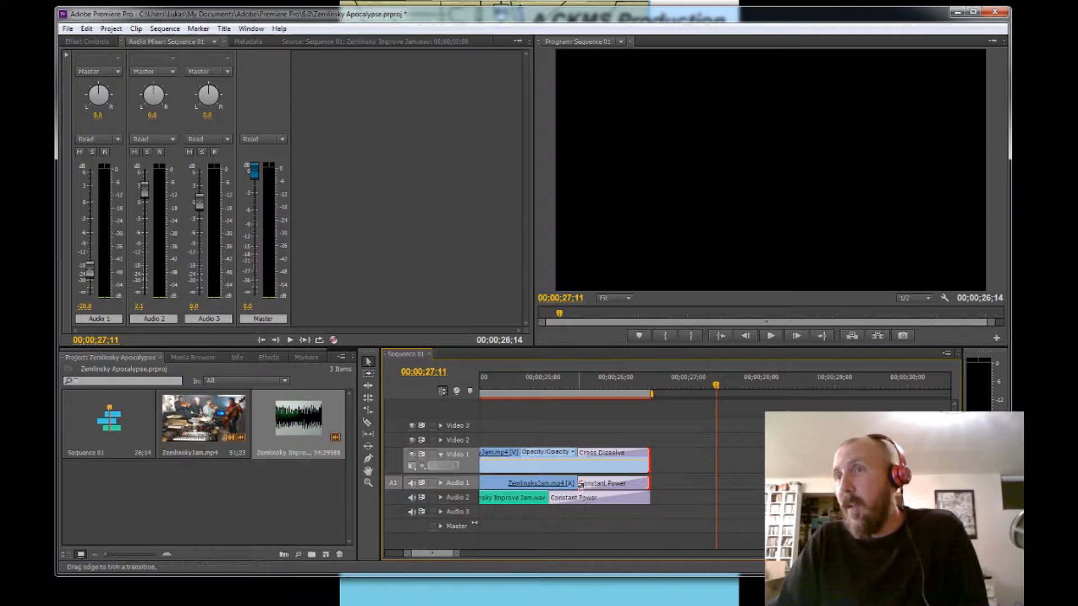
left_click_drag(581, 481, 548, 452)
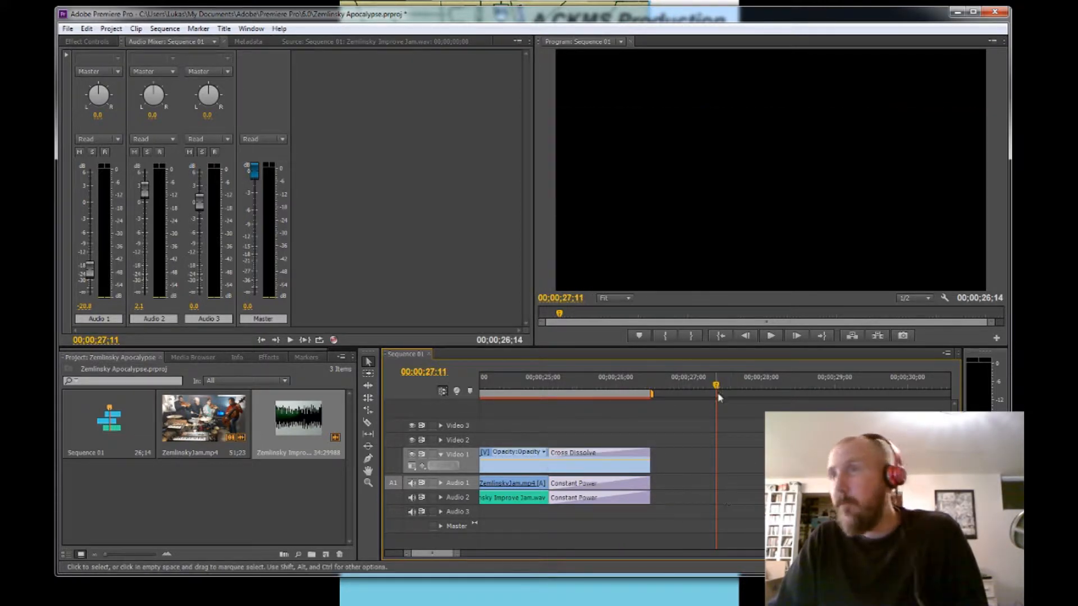
Create a default still title named Title 01 with the playhead on the sequence frame at 00;00;02;12
left_click(726, 335)
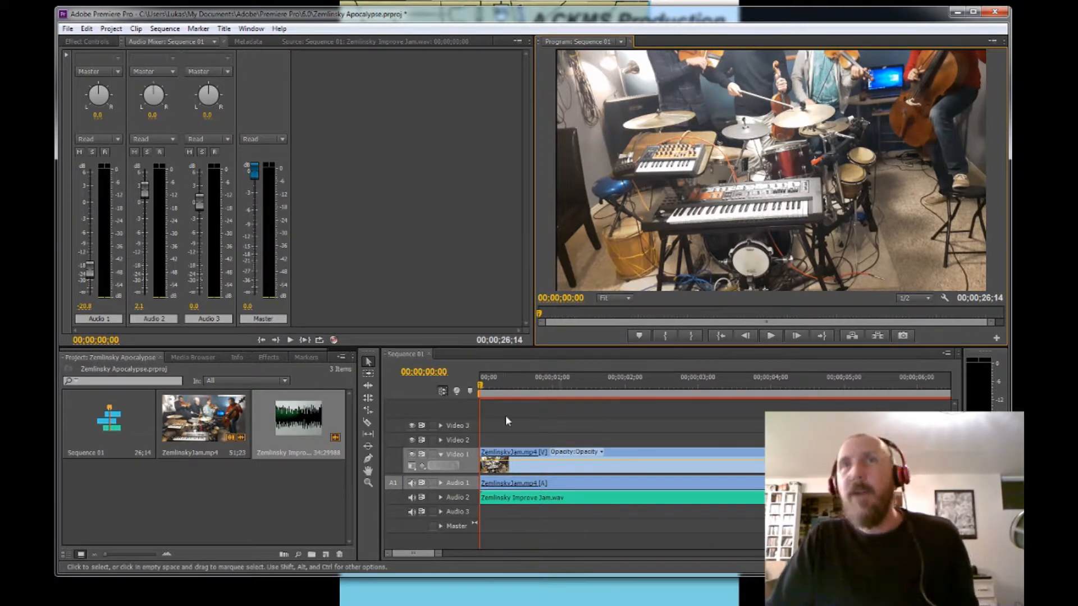
left_click(632, 446)
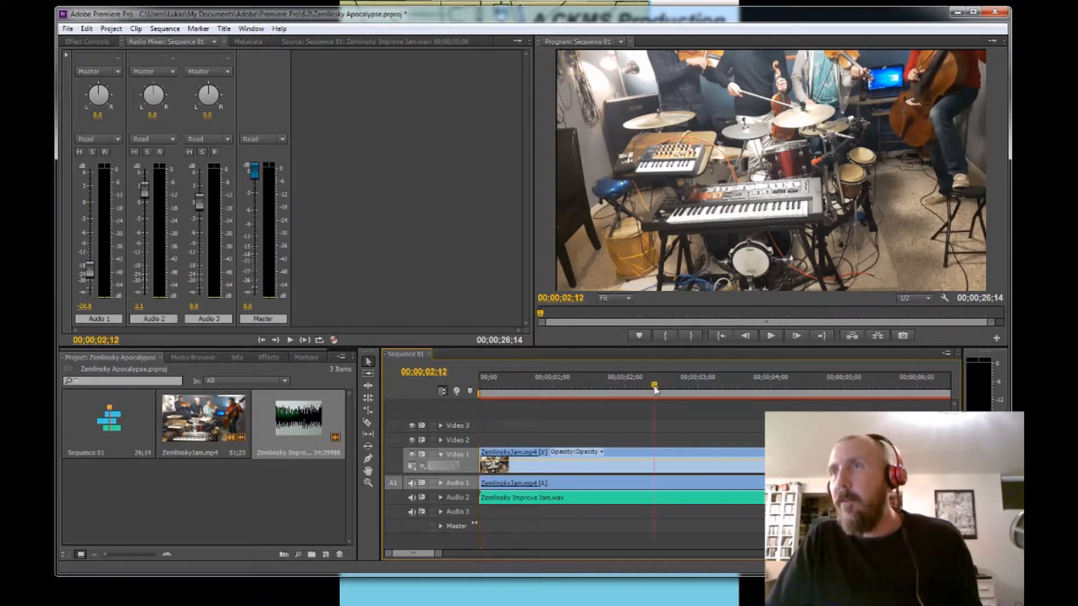
left_click(654, 389)
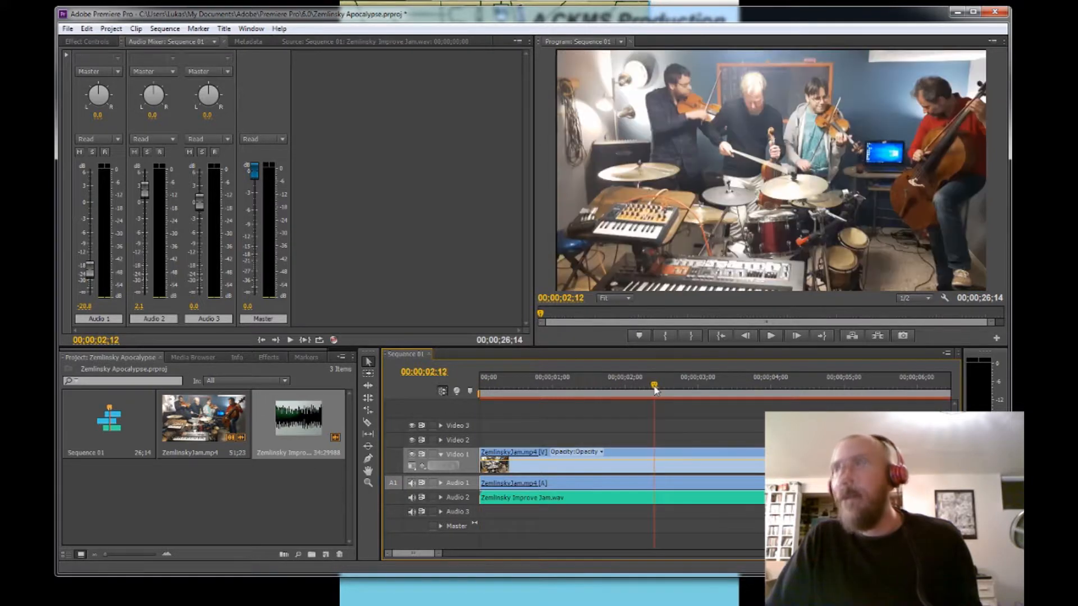
left_click(223, 29)
mouse_move(260, 44)
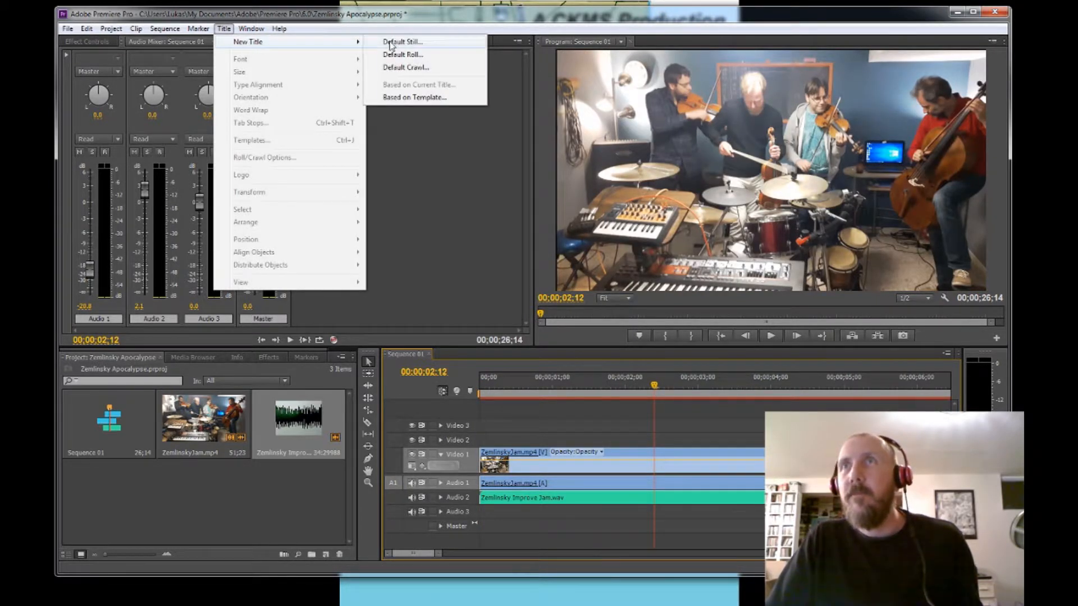
left_click(396, 42)
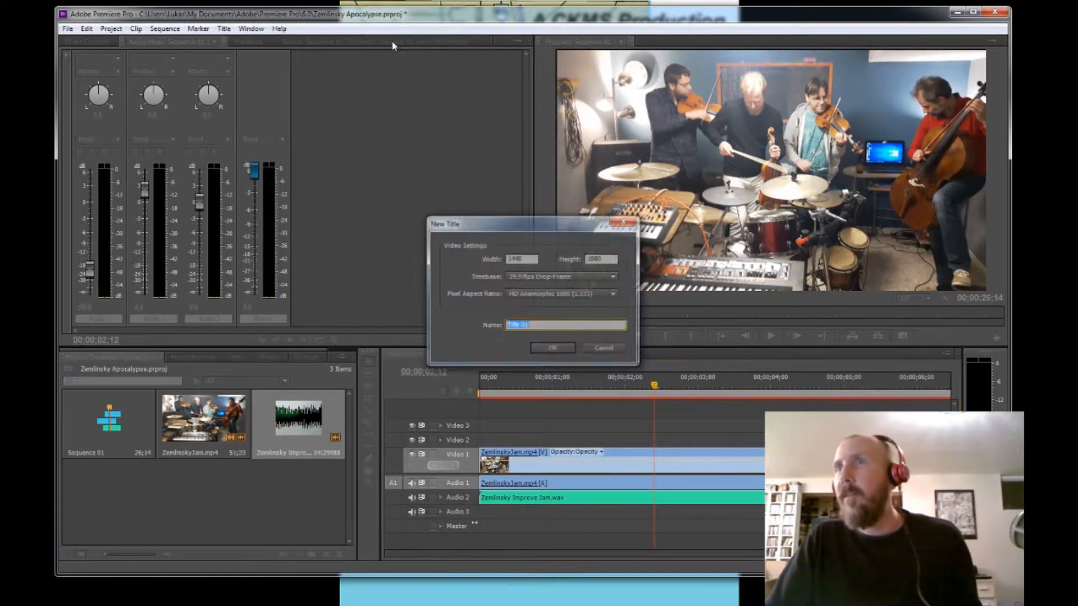
left_click(549, 349)
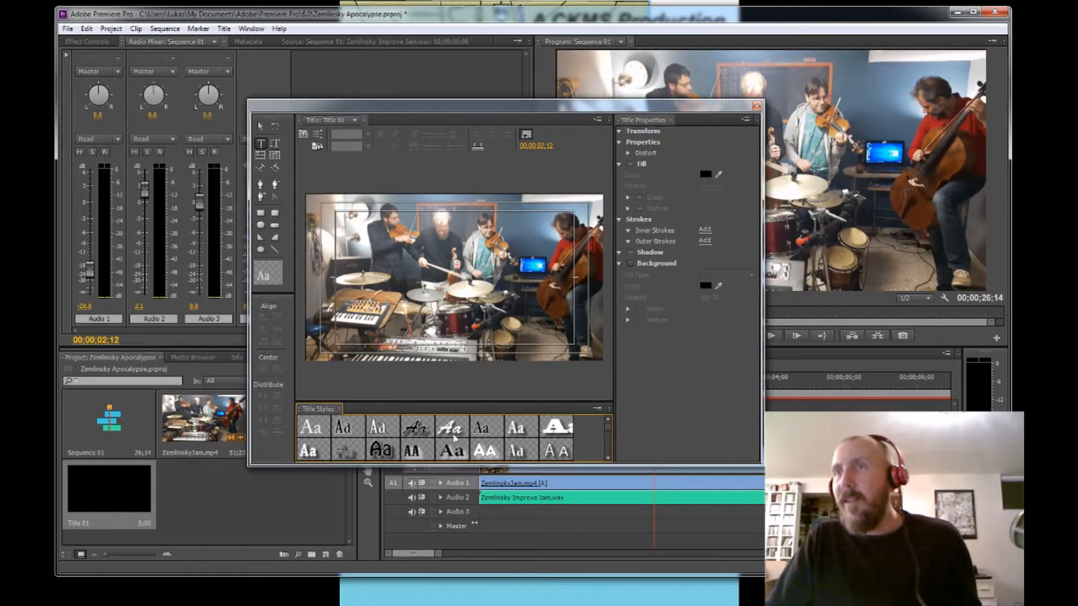
Browse the title styles, choose the bold yellow one with the black outline, and start a text object over the frame's lower half
left_click(608, 458)
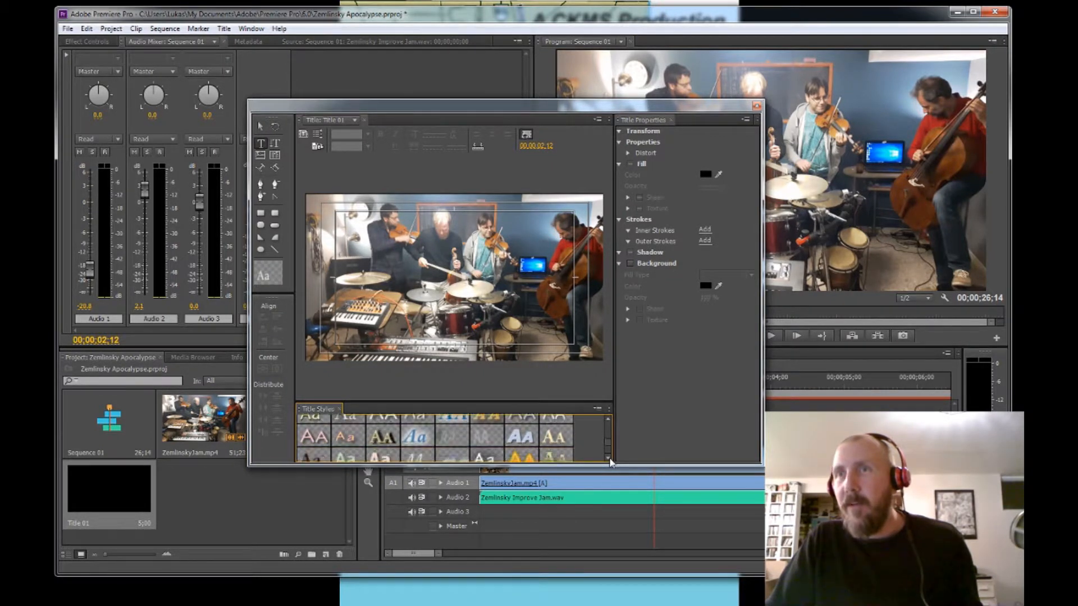
left_click(608, 422)
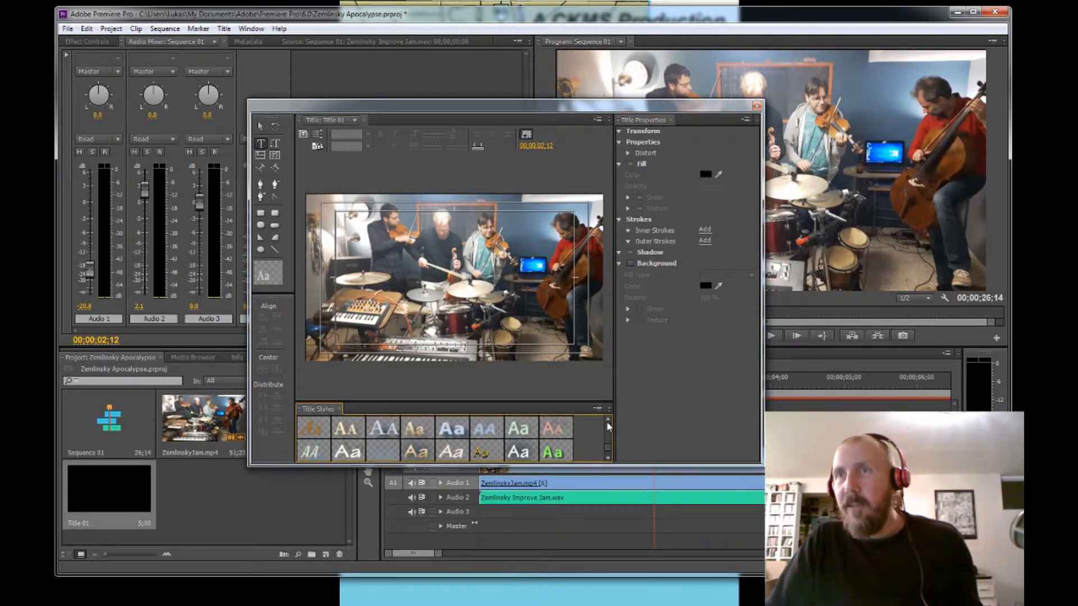
left_click(608, 422)
left_click(607, 422)
left_click(608, 422)
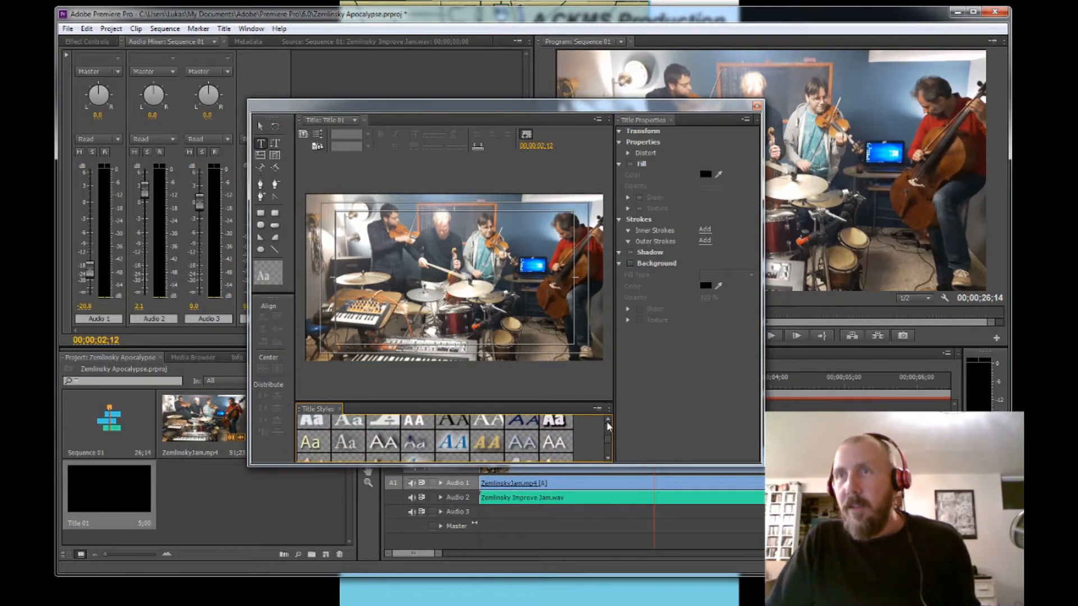
left_click(607, 423)
left_click(607, 423)
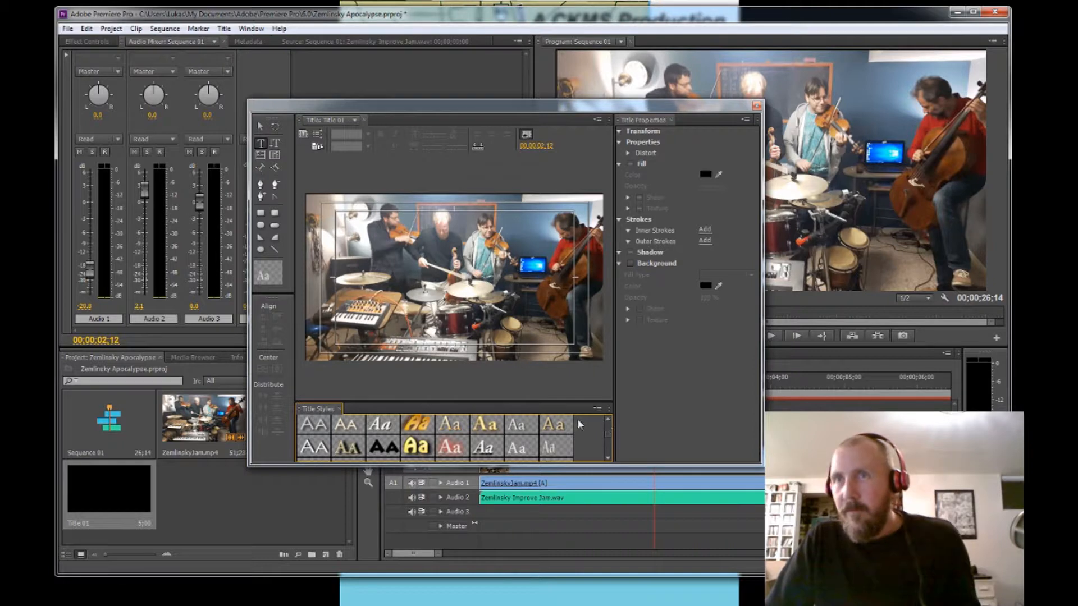
left_click(421, 449)
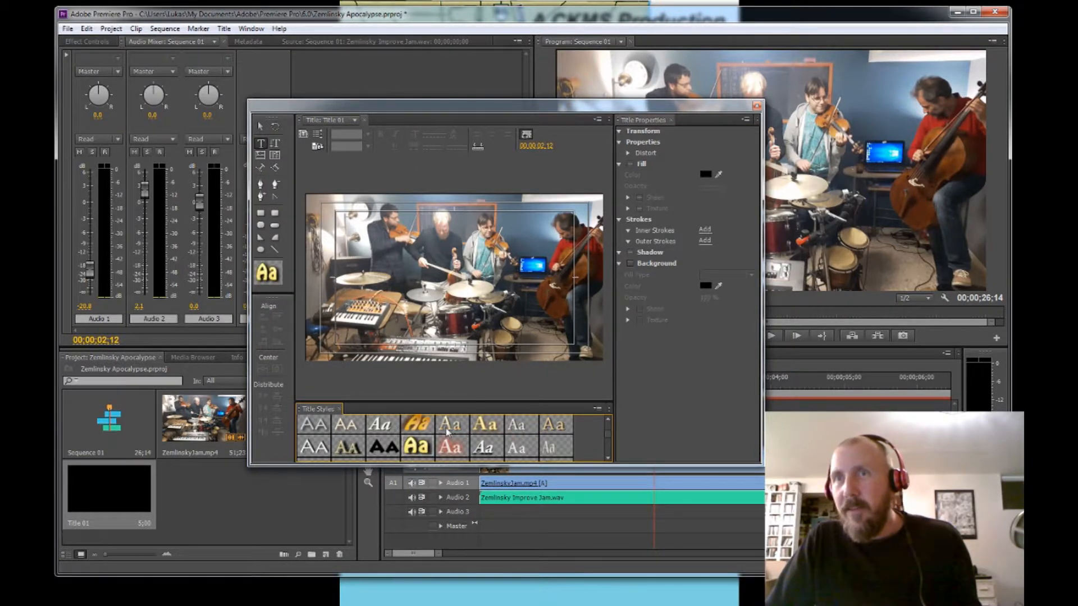
left_click(397, 297)
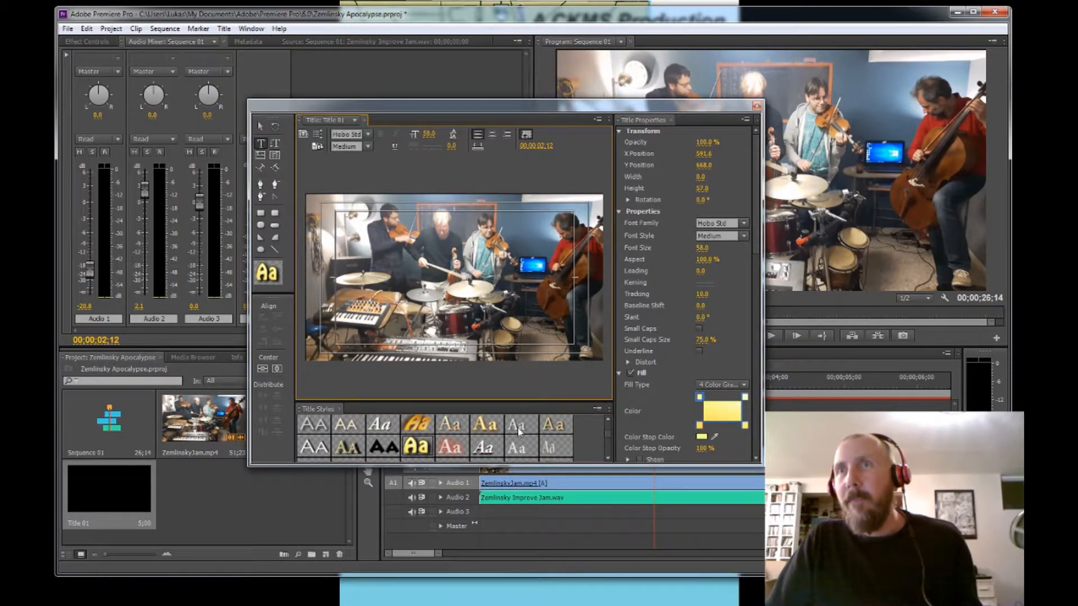
key("BackSpace")
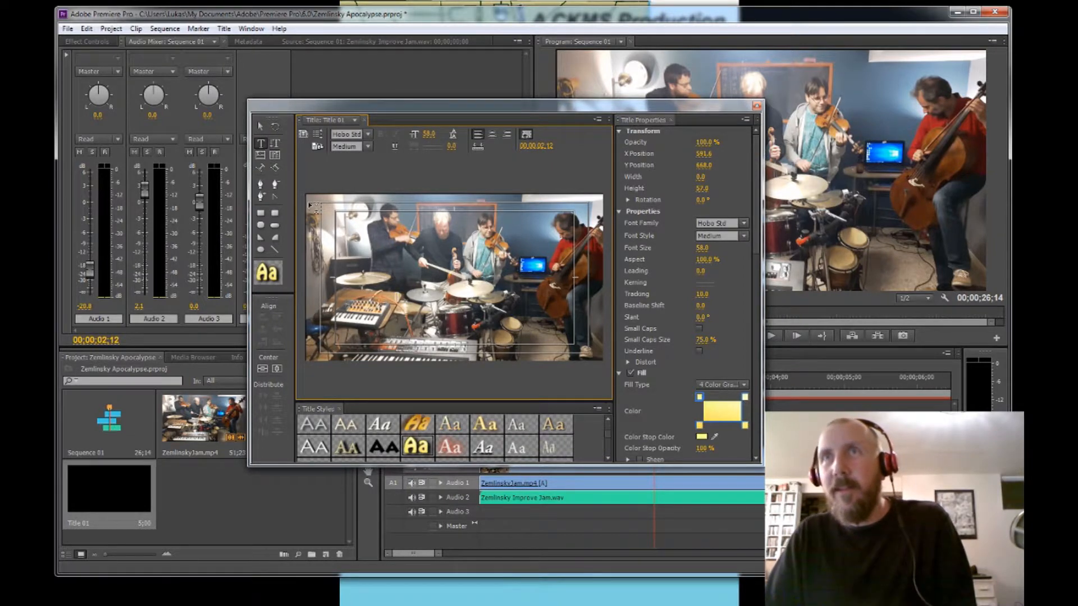
Change the title's font family to Parchment
left_click(367, 134)
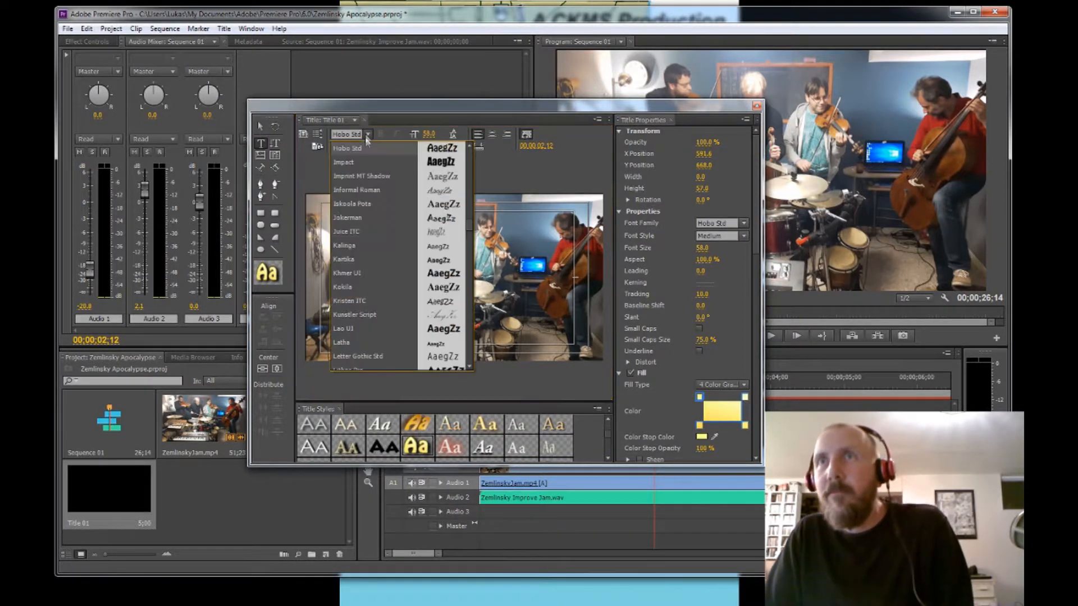
scroll(424, 218, "down", 5)
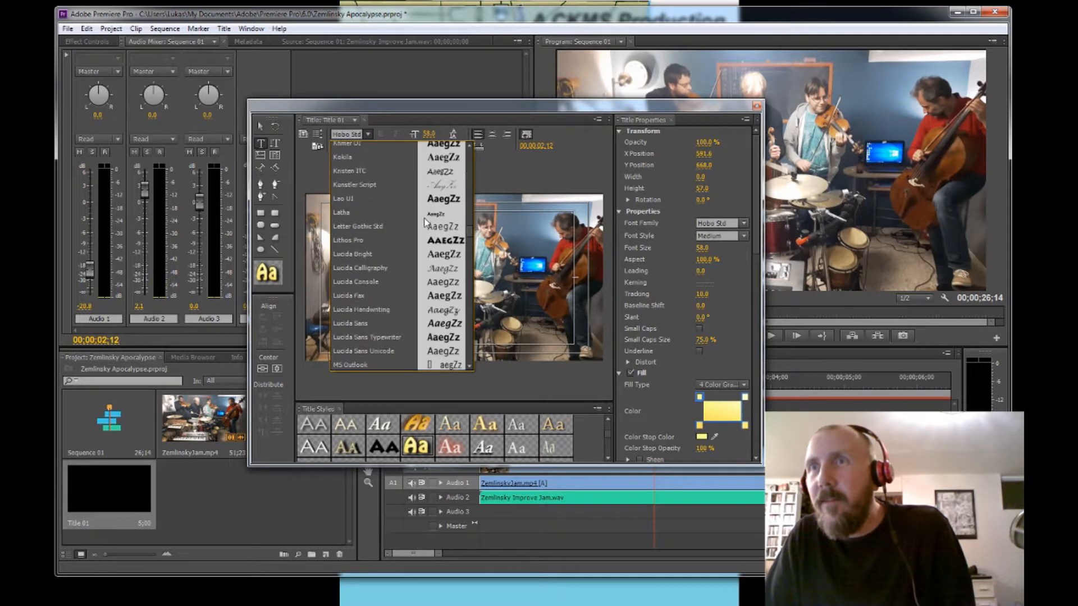
scroll(425, 221, "down", 4)
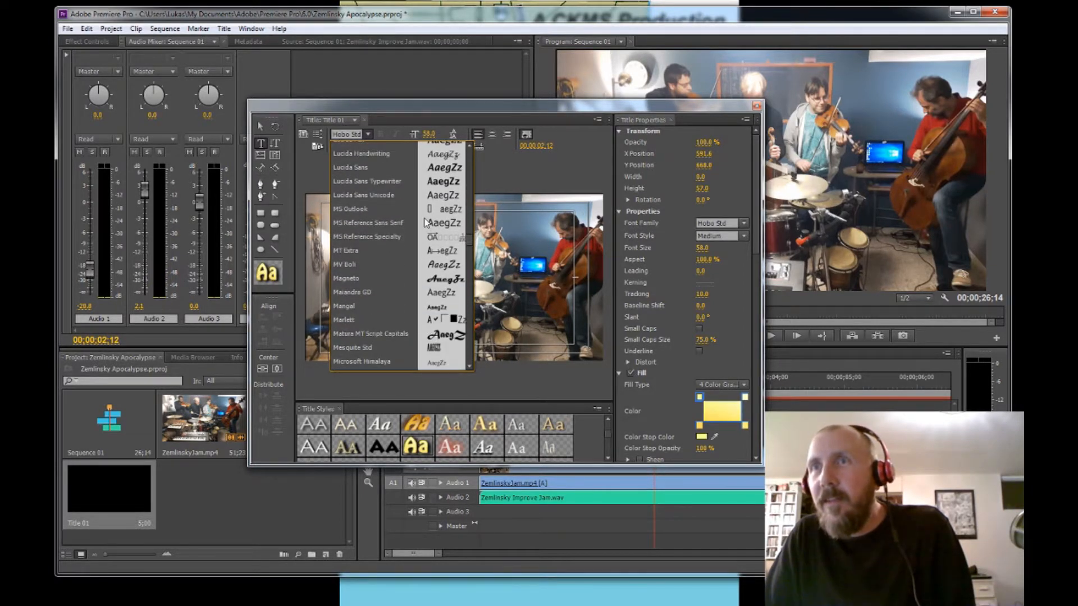
scroll(427, 221, "down", 3)
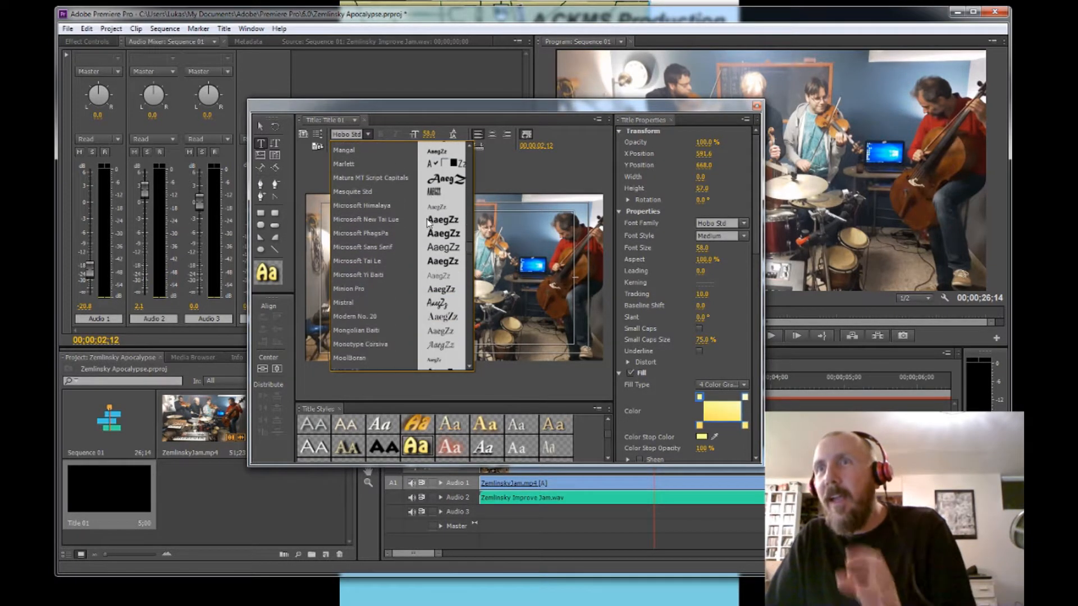
scroll(427, 221, "down", 3)
scroll(427, 222, "down", 2)
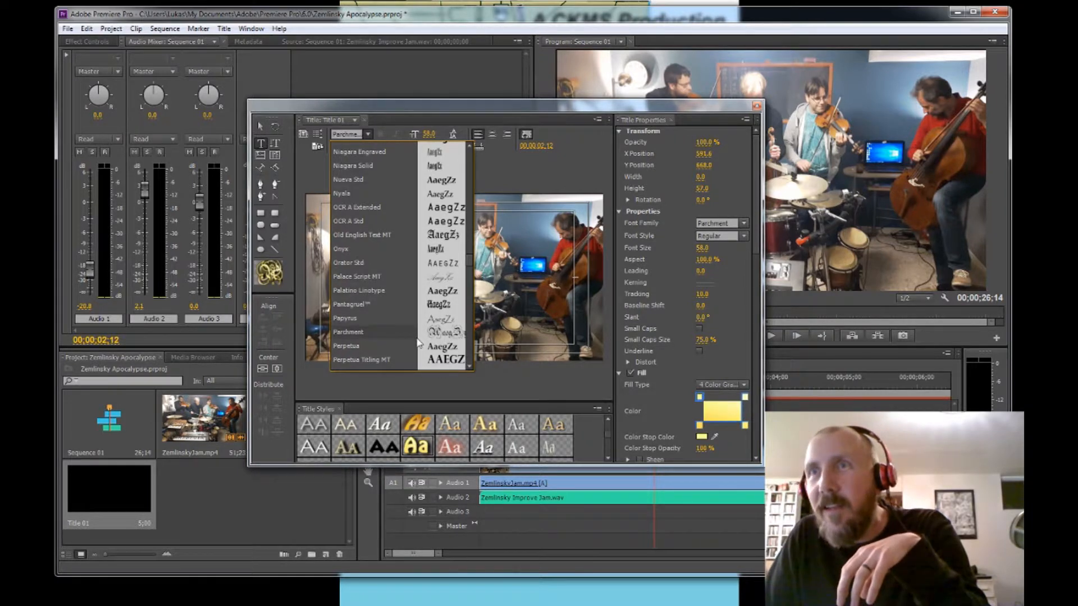
left_click(368, 331)
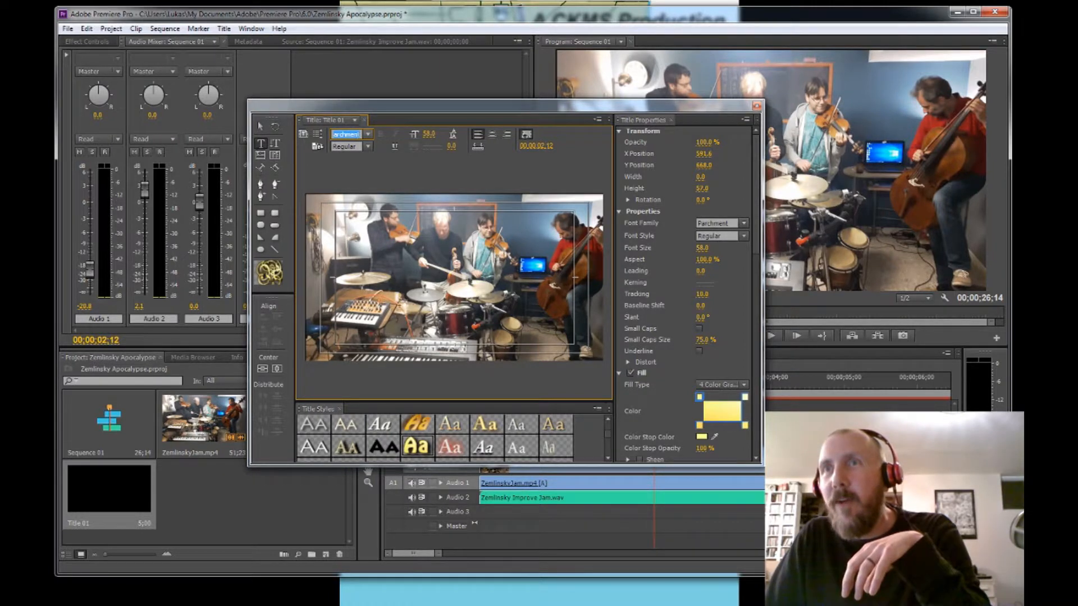
Enter the title text "Zemlinsky Quartet" over the lower half of the frame and start a second line below it
left_click(383, 307)
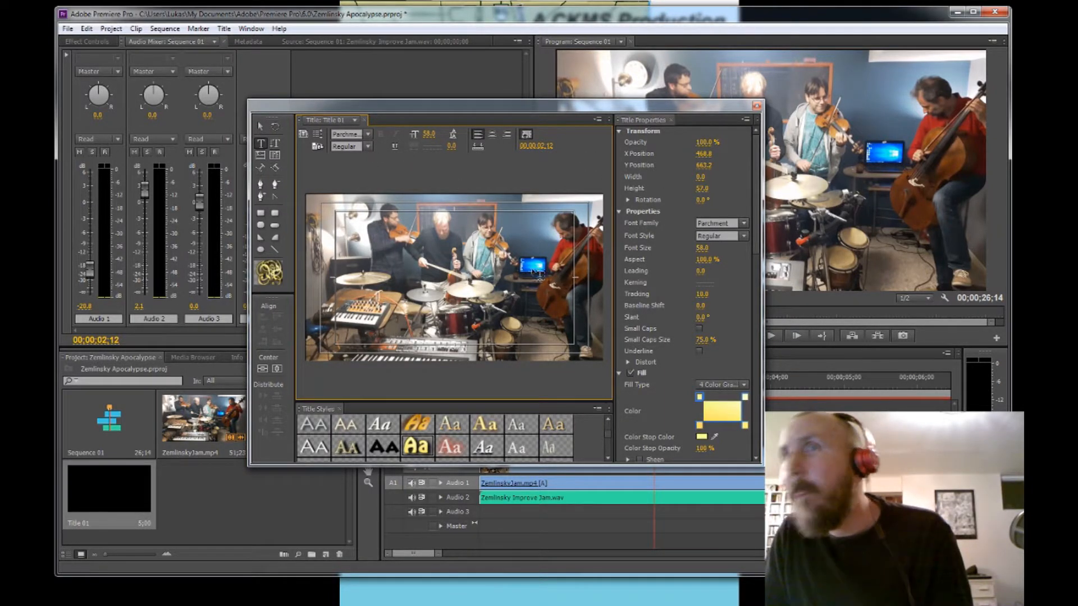
type("Zeml")
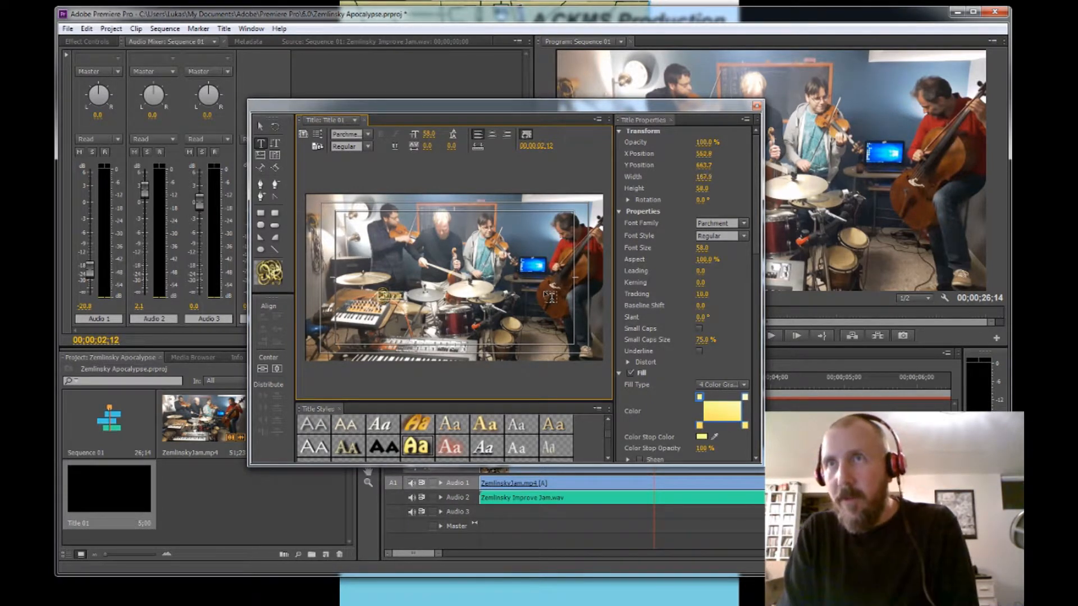
type("insk")
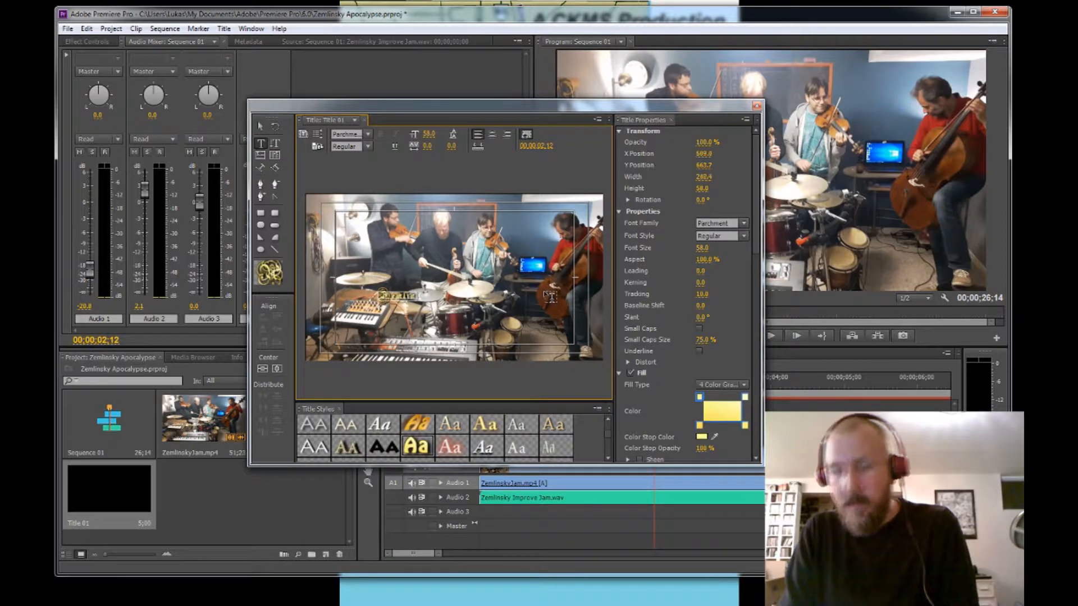
type("y Quarte")
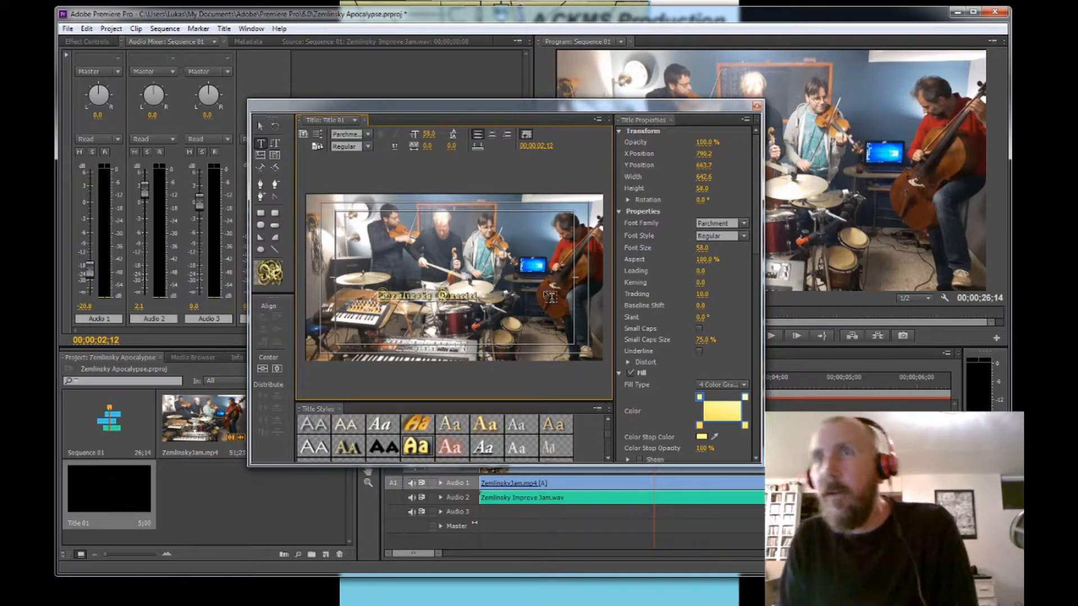
type("t")
key("Return")
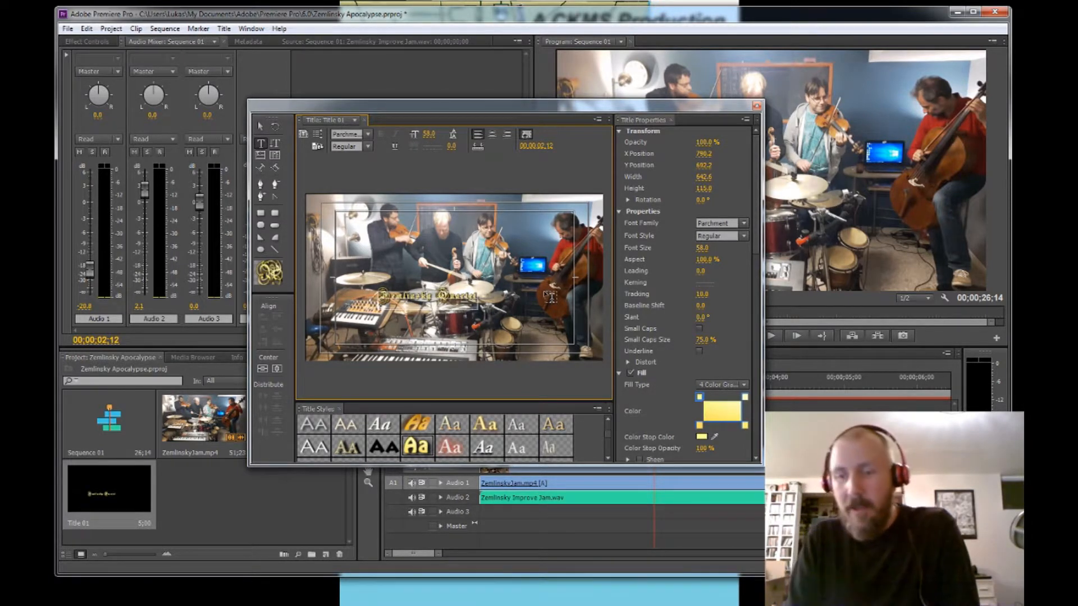
type("Joins")
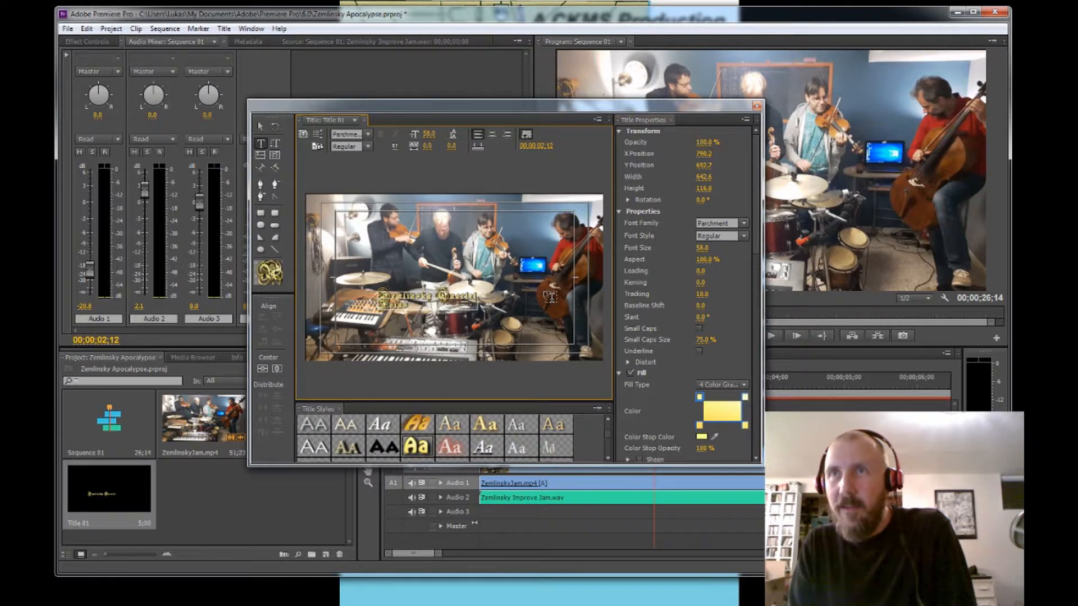
key("BackSpace")
key("BackSpace")
key("BackSpace")
key("BackSpace")
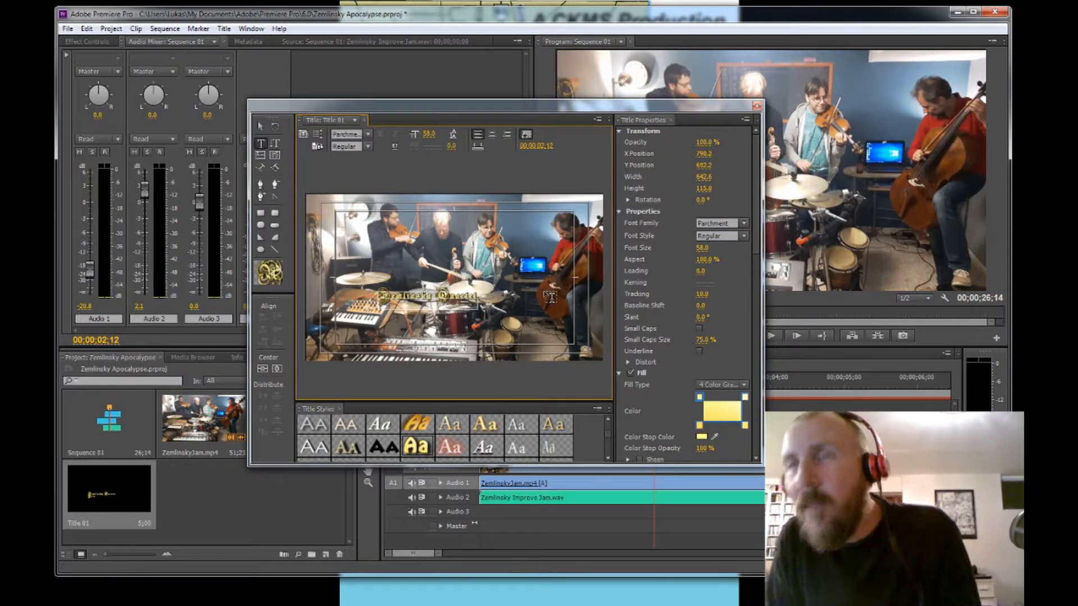
Add the lines "collaboration with", "Robot Apocalypse" and "Coming soon" below "Zemlinsky Quartet" in the title
type("I")
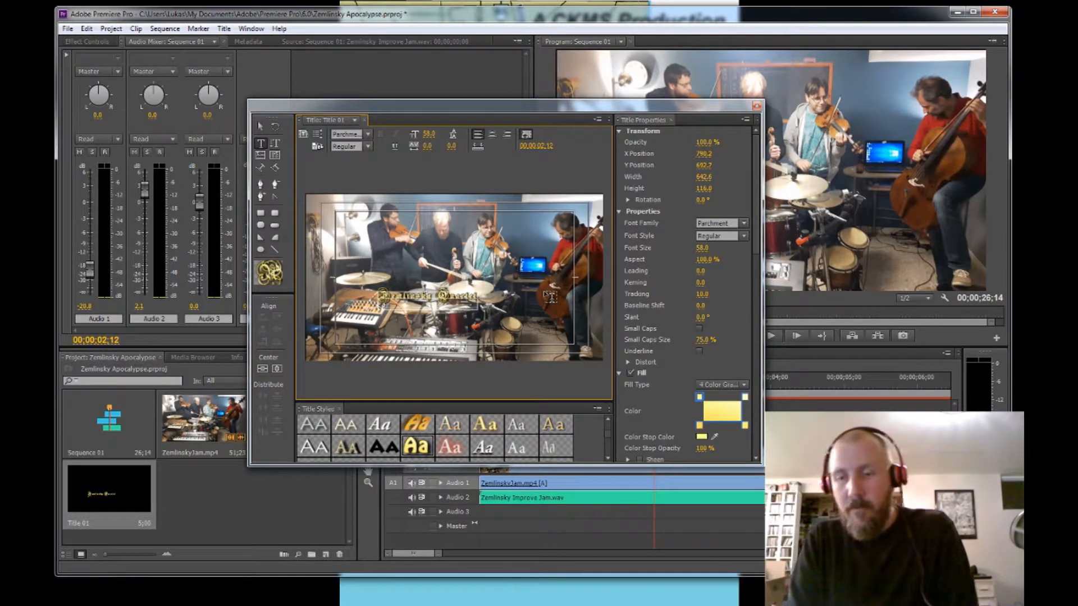
type("ollaboration")
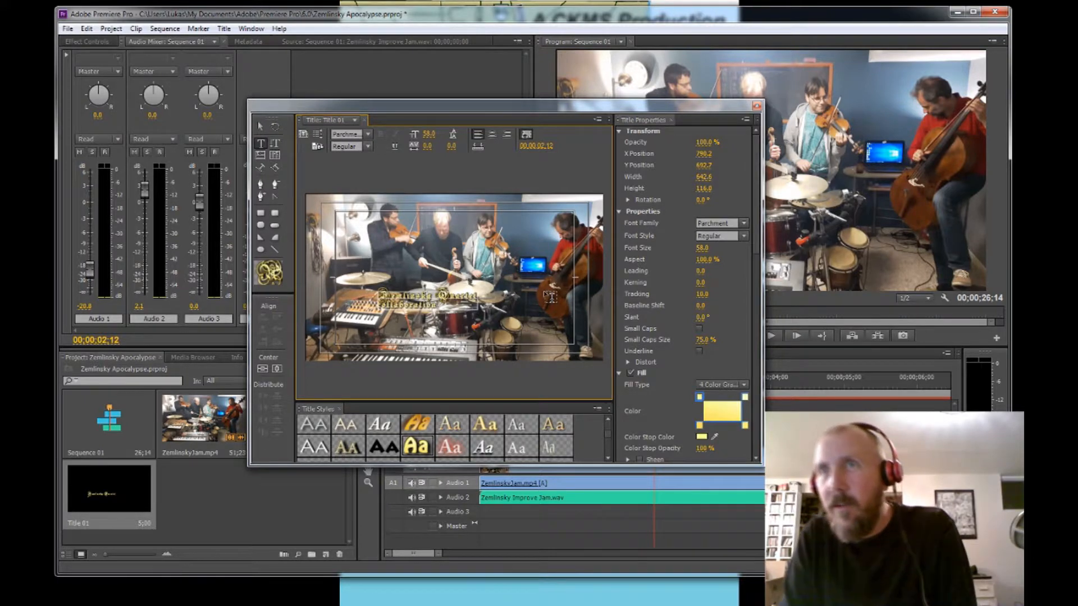
type(" with")
key("Return")
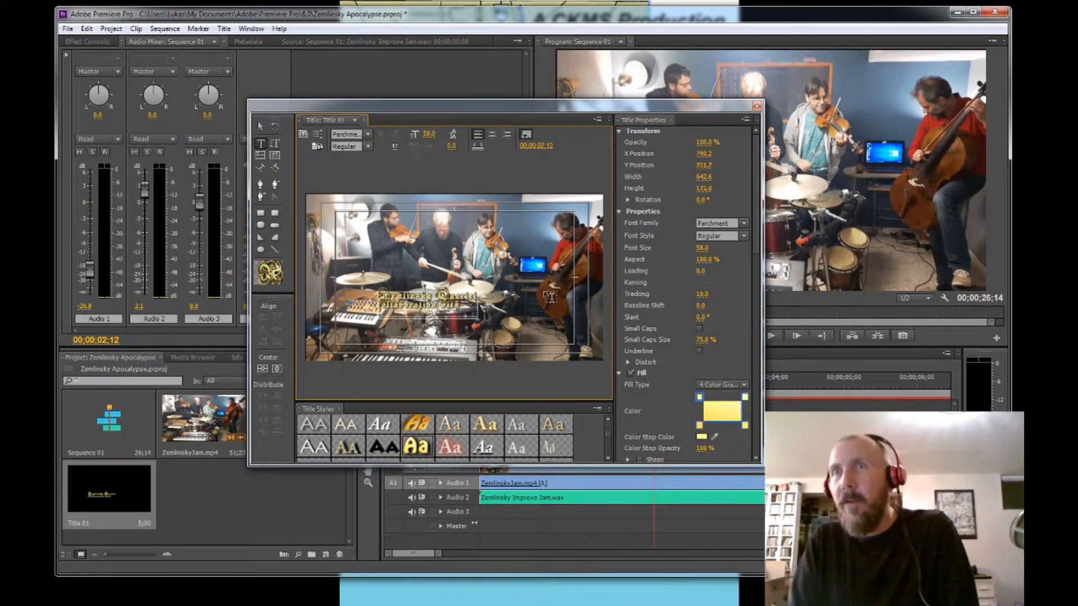
type("Robot Ap")
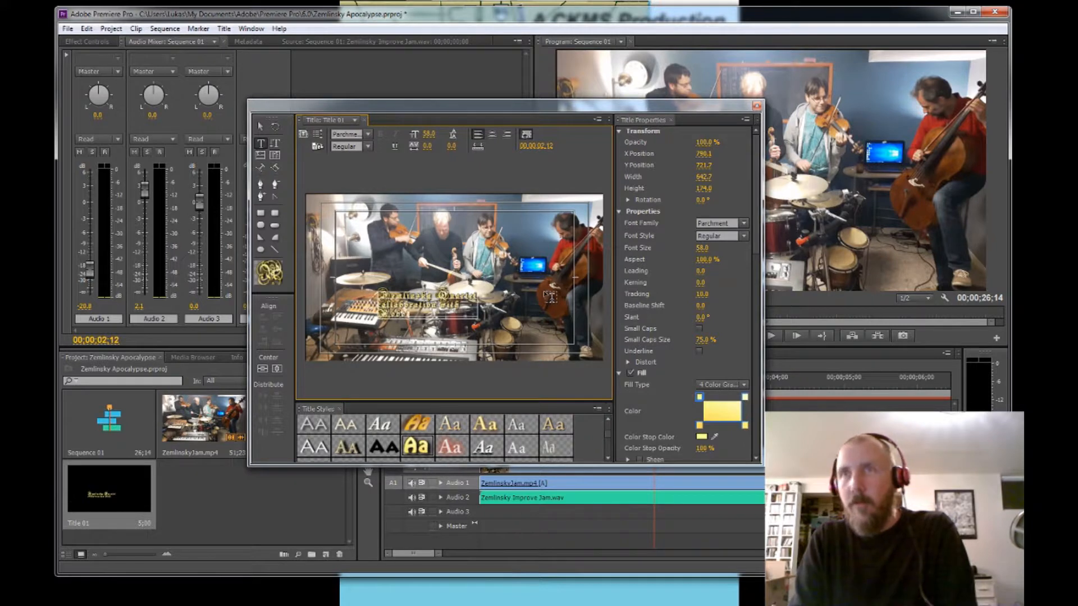
type("ocalyps")
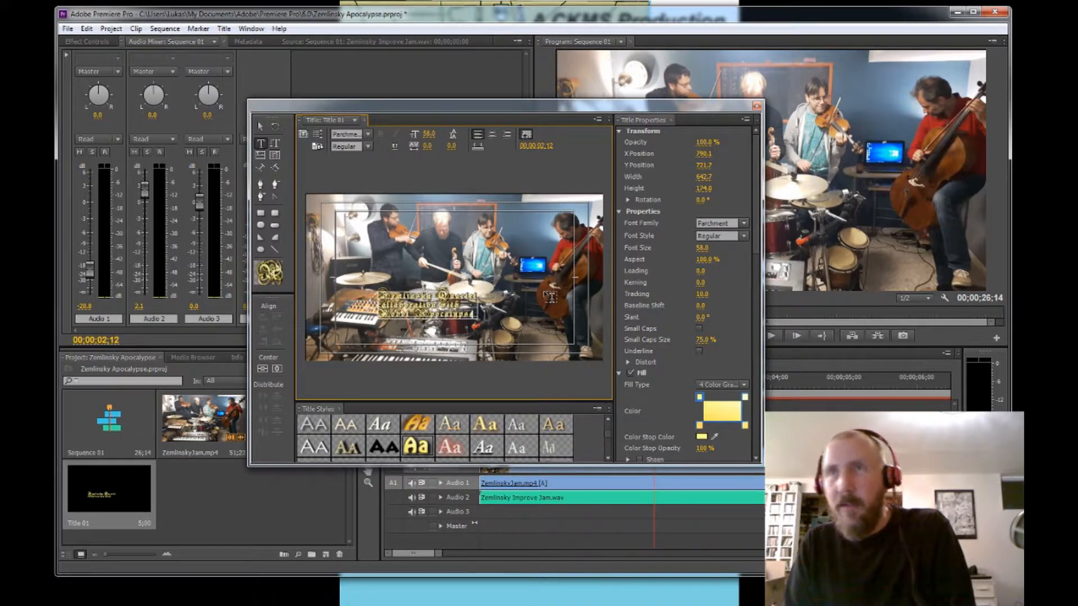
type("e")
key("Return")
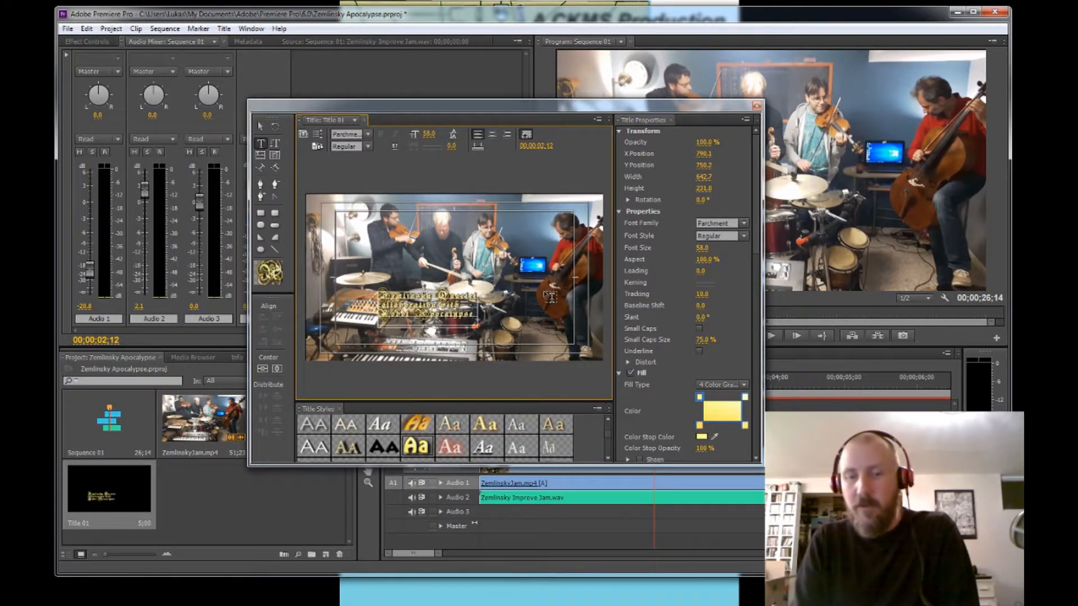
type("Coming soon")
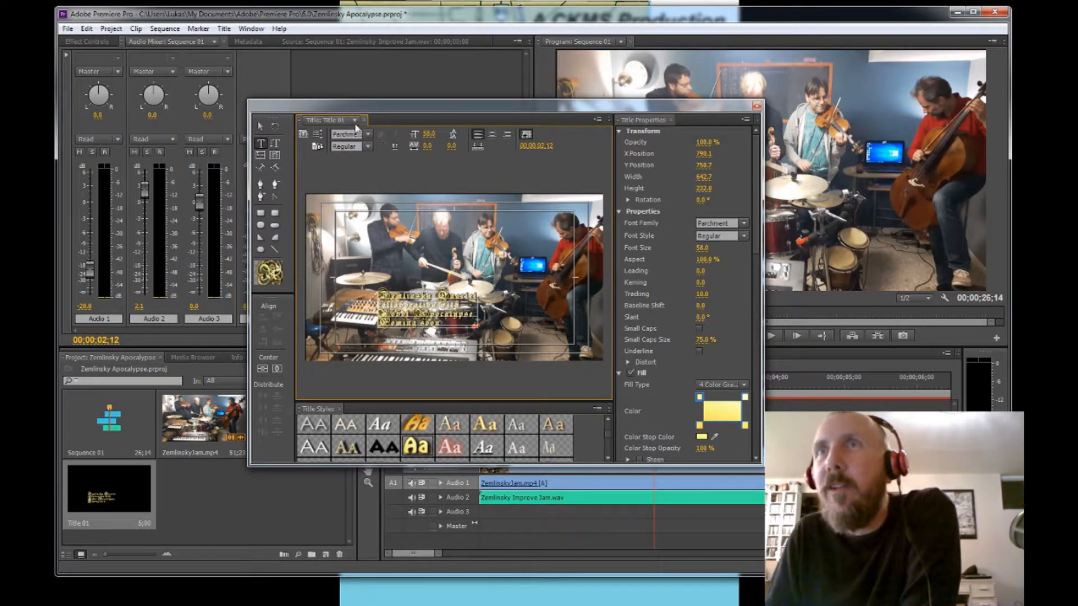
Try Arial on the "collaboration with" line and settle on Baskerville Old Face as its font
left_click(368, 136)
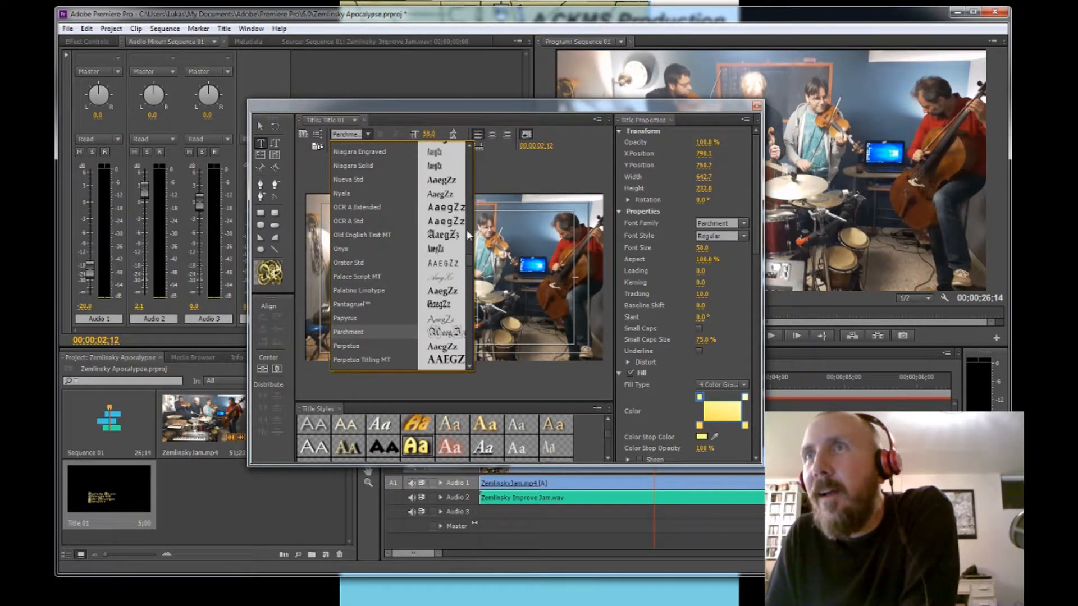
left_click_drag(469, 261, 465, 152)
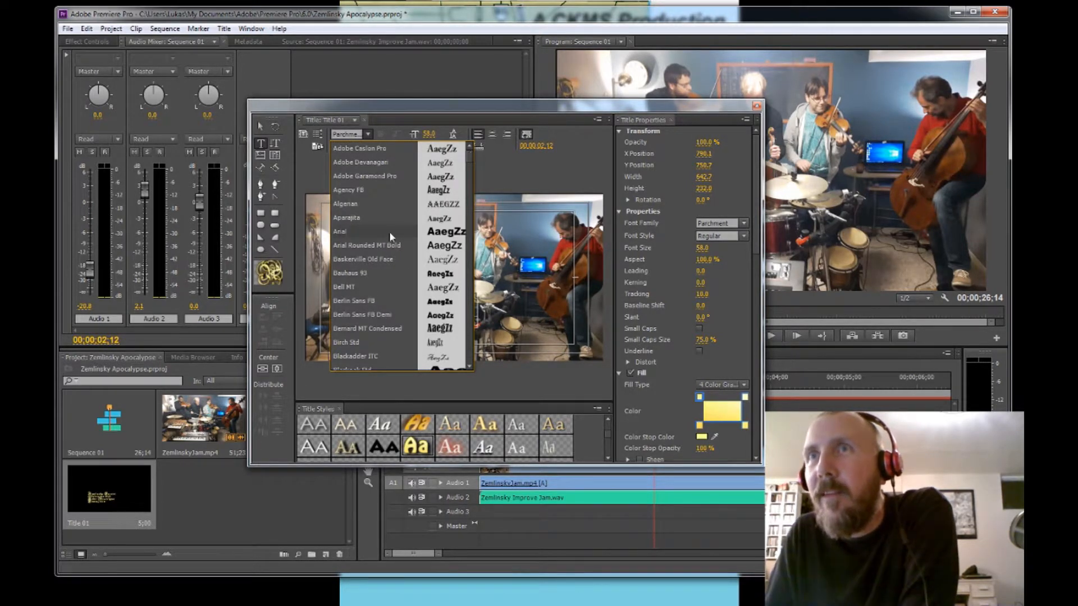
left_click(343, 232)
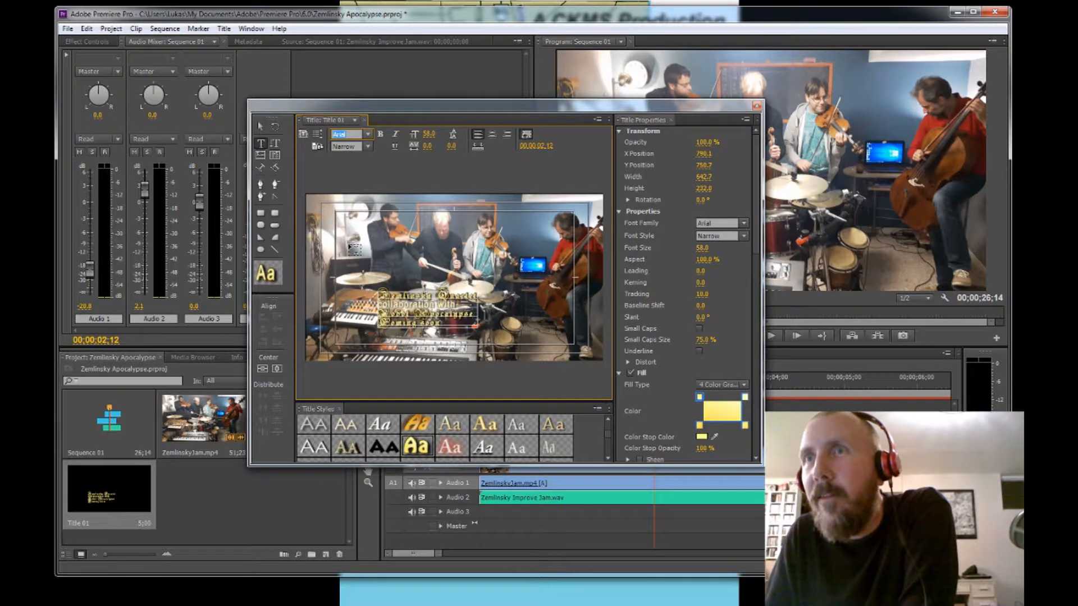
left_click(368, 133)
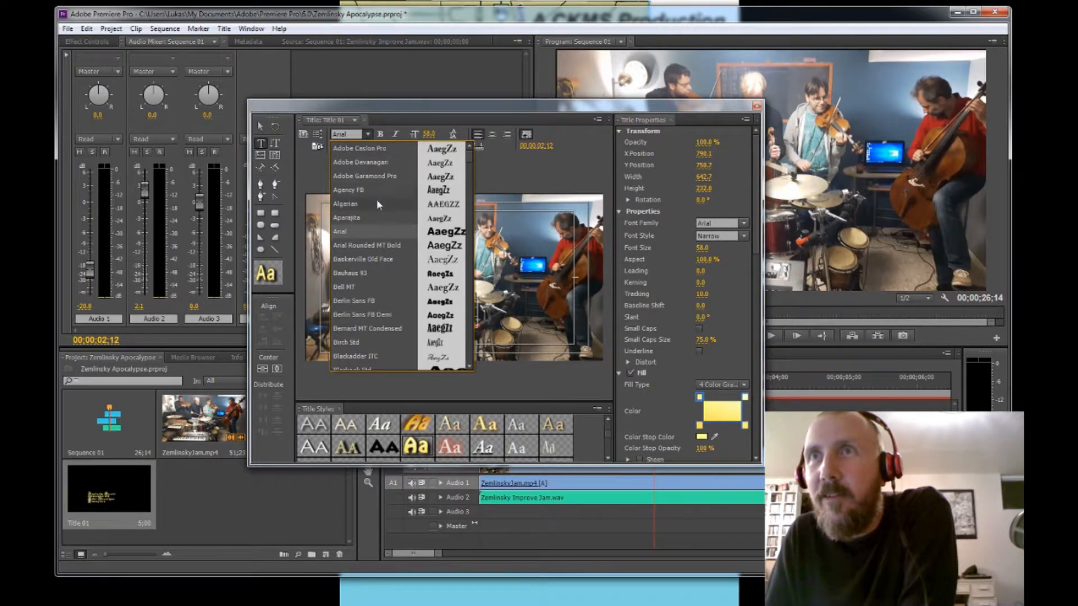
left_click(387, 264)
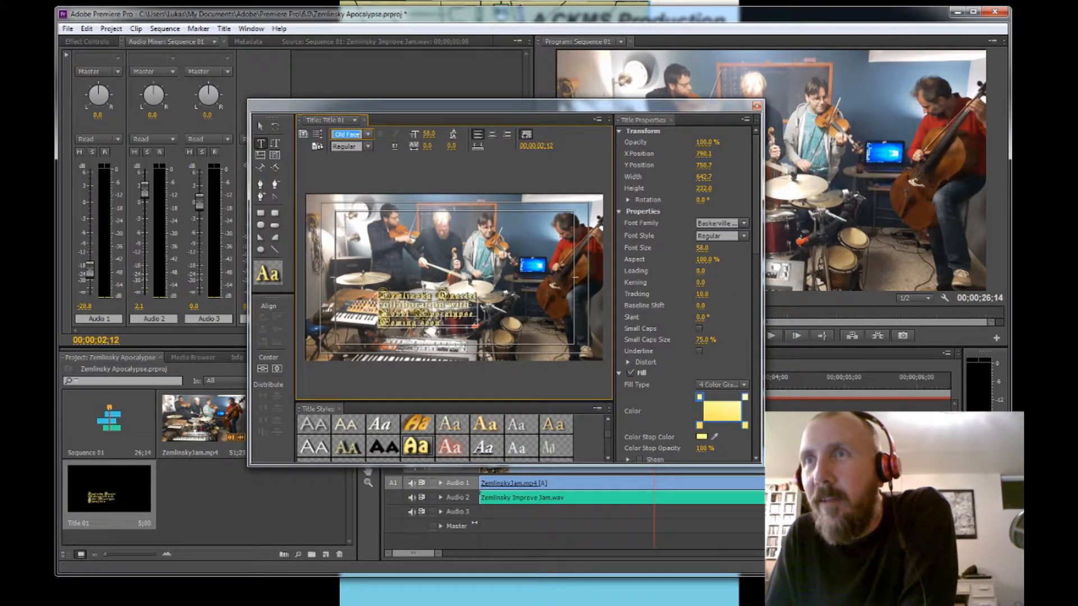
Set the font of the title's last line, "coming soon", to Baskerville Old Face
left_click_drag(443, 323, 384, 324)
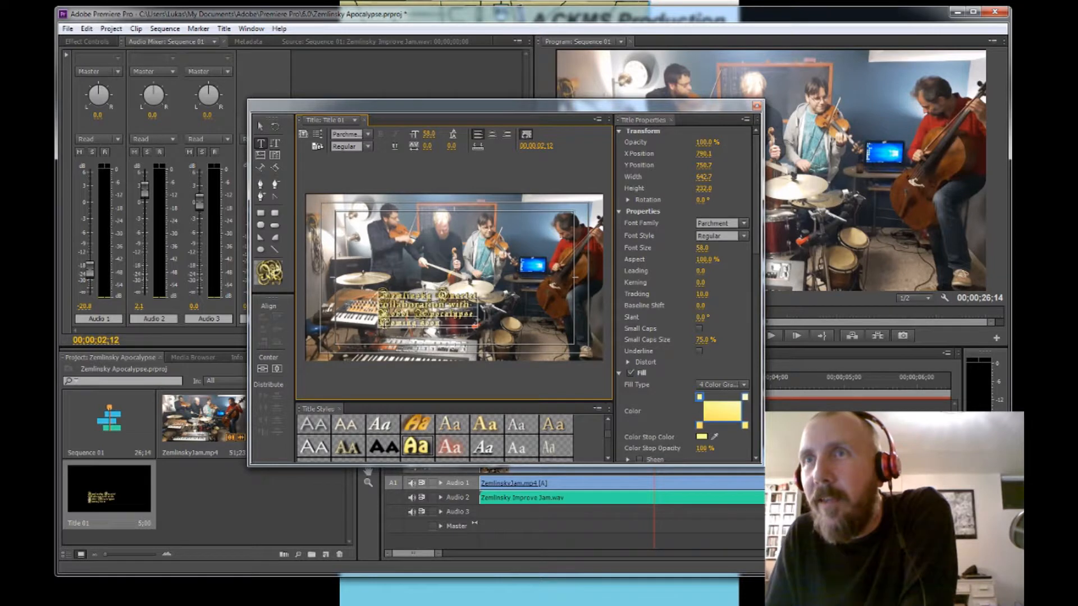
left_click(369, 136)
scroll(467, 157, "up", 20)
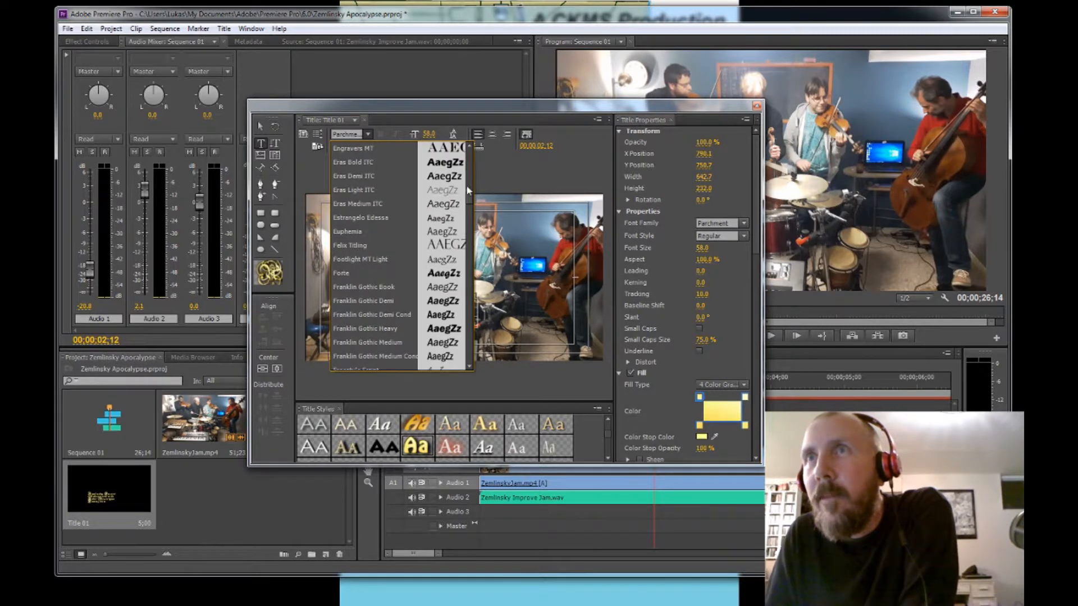
left_click(467, 188)
left_click(467, 196)
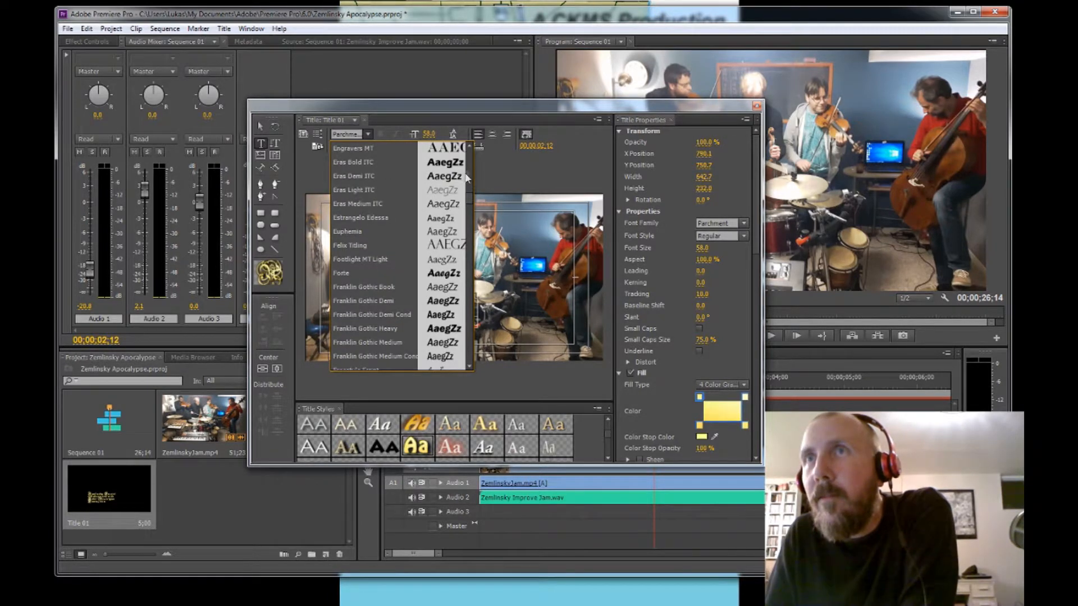
left_click_drag(469, 195, 468, 154)
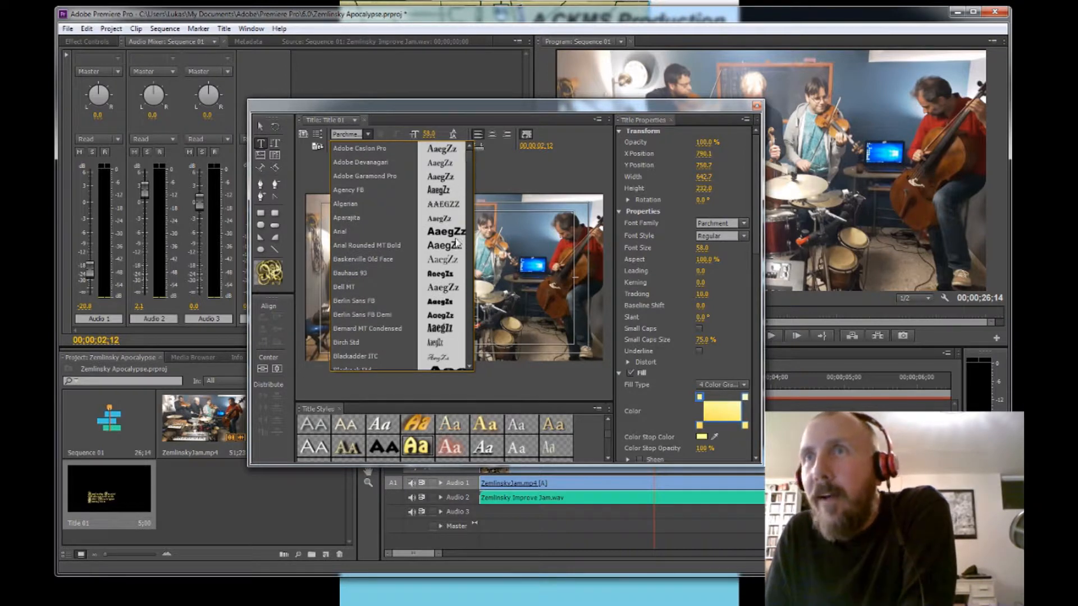
left_click(443, 264)
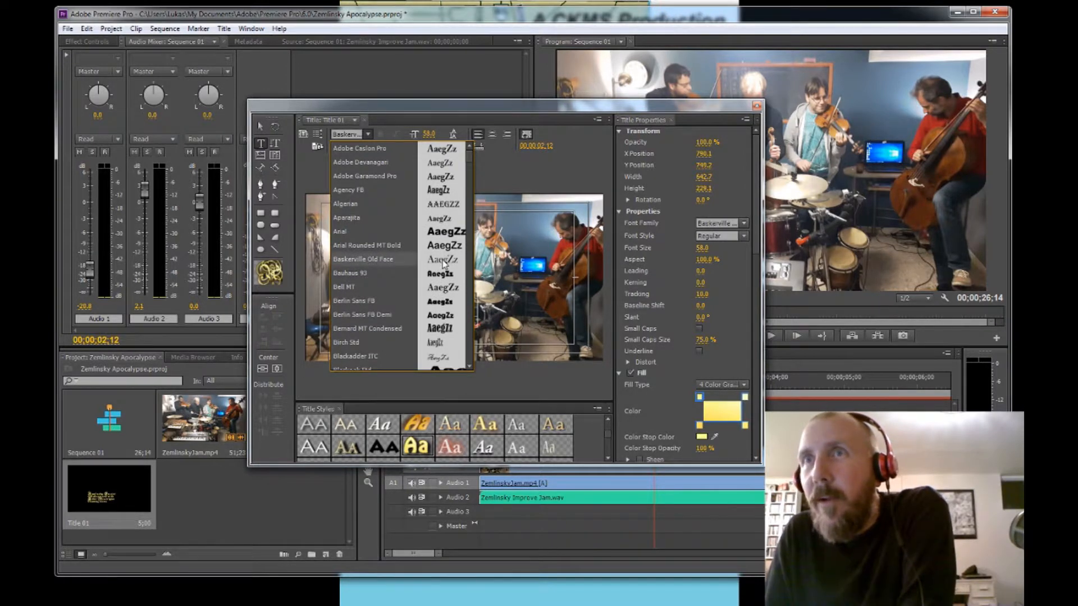
left_click(444, 264)
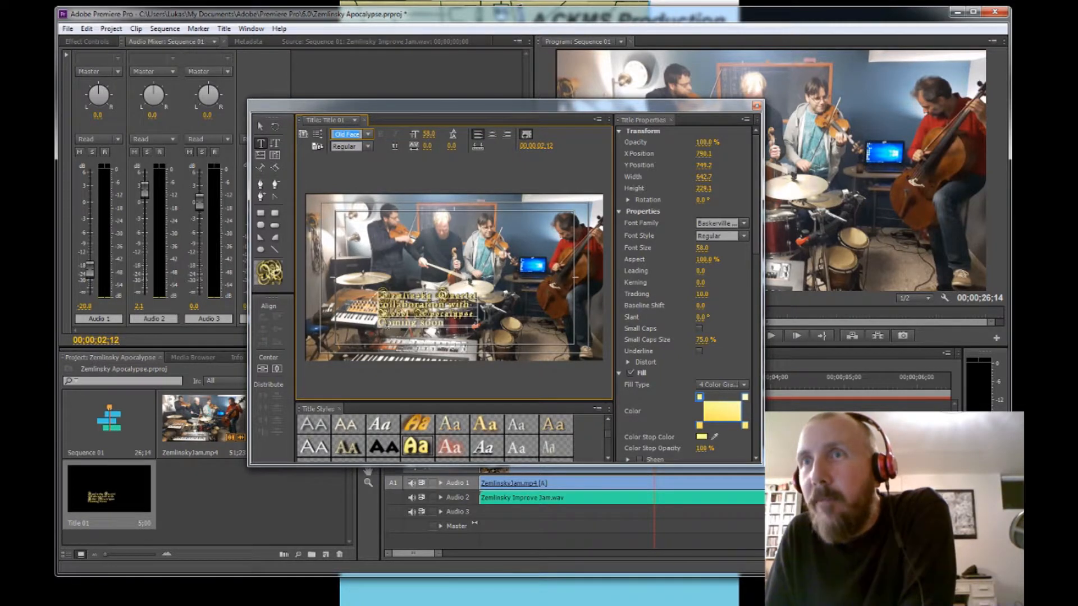
key("ctrl+z")
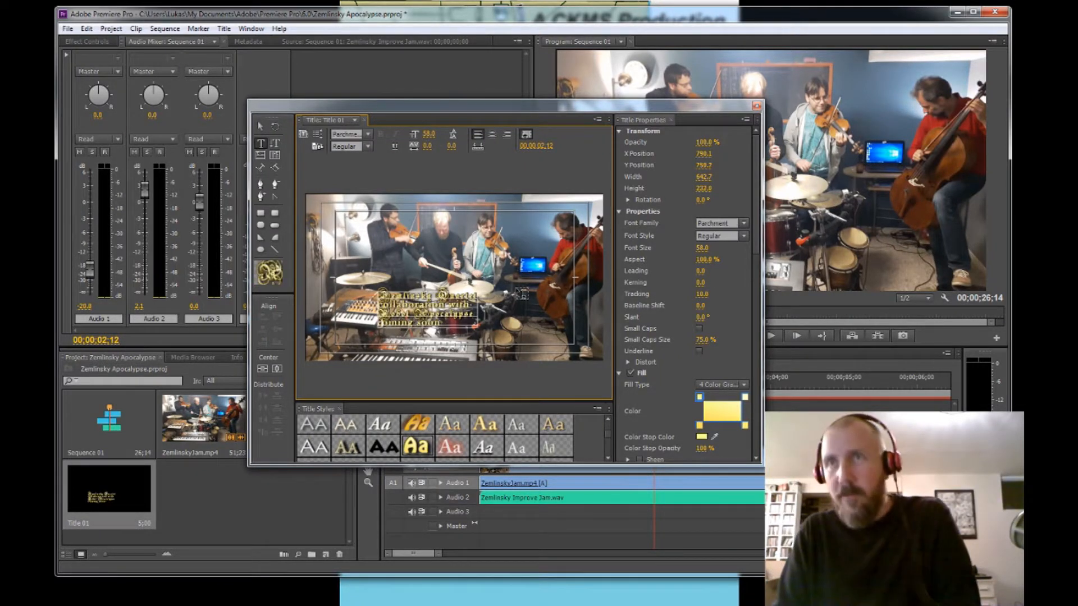
Select all four lines of the title text and right-align them
left_click_drag(471, 305, 378, 302)
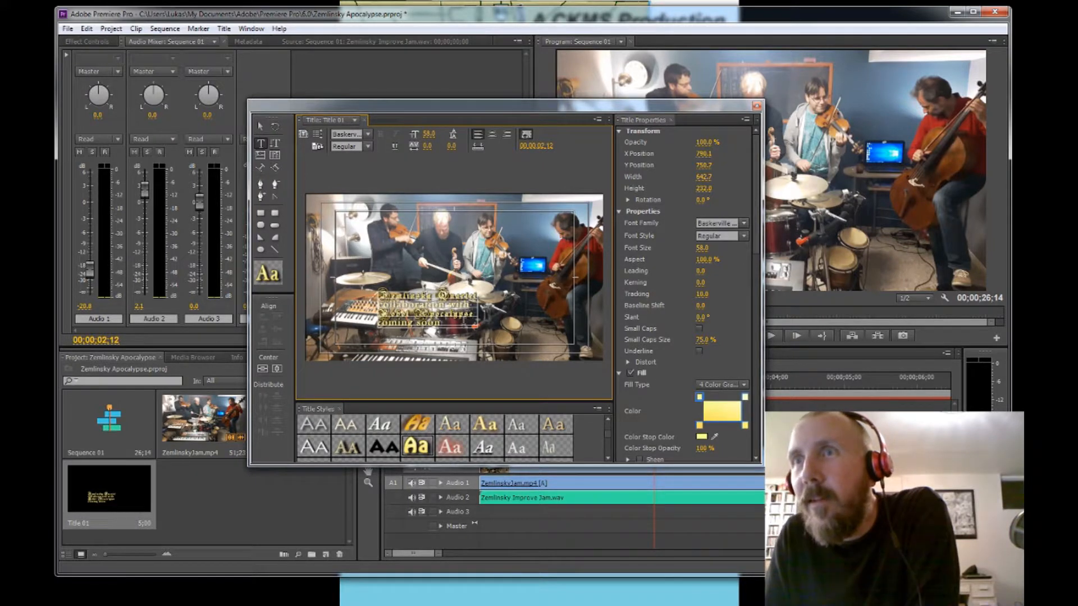
left_click(464, 323)
left_click_drag(463, 323, 383, 294)
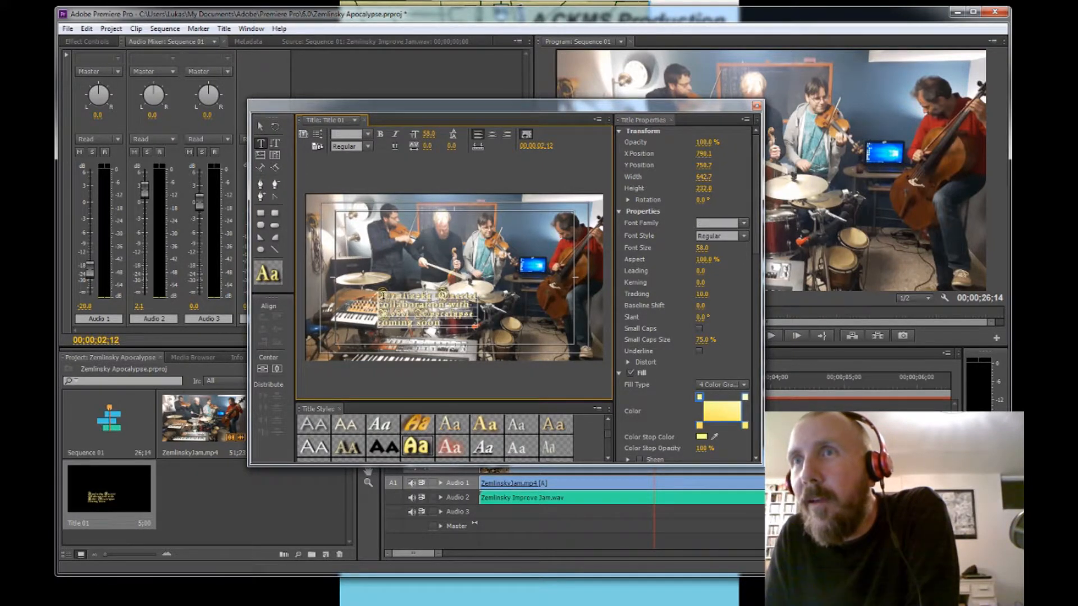
left_click(507, 135)
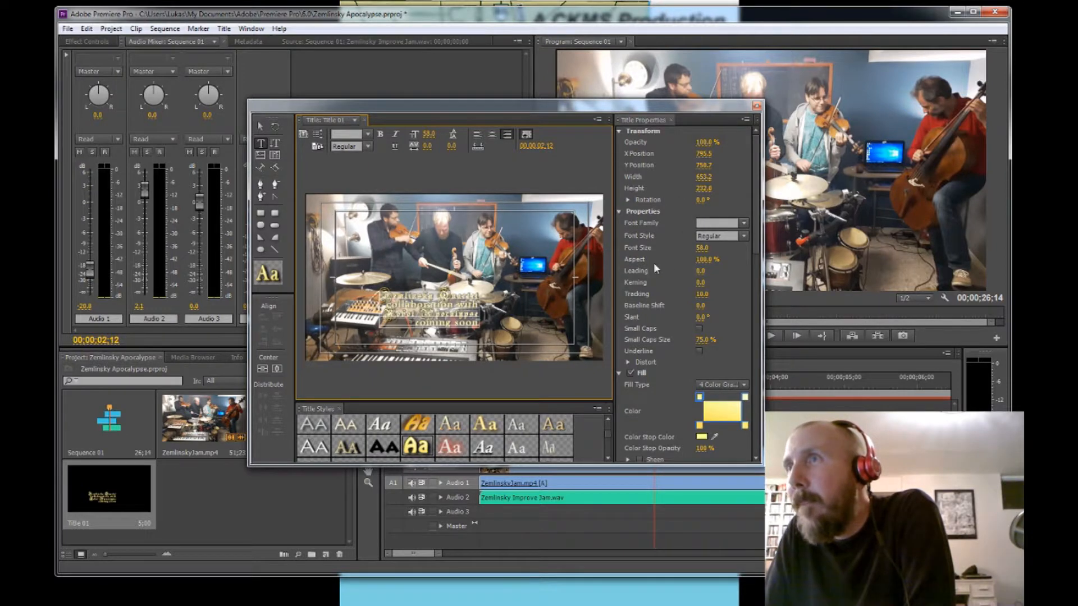
Try an aspect of 150% on the title text and set it back to 100%
left_click_drag(706, 265, 706, 264)
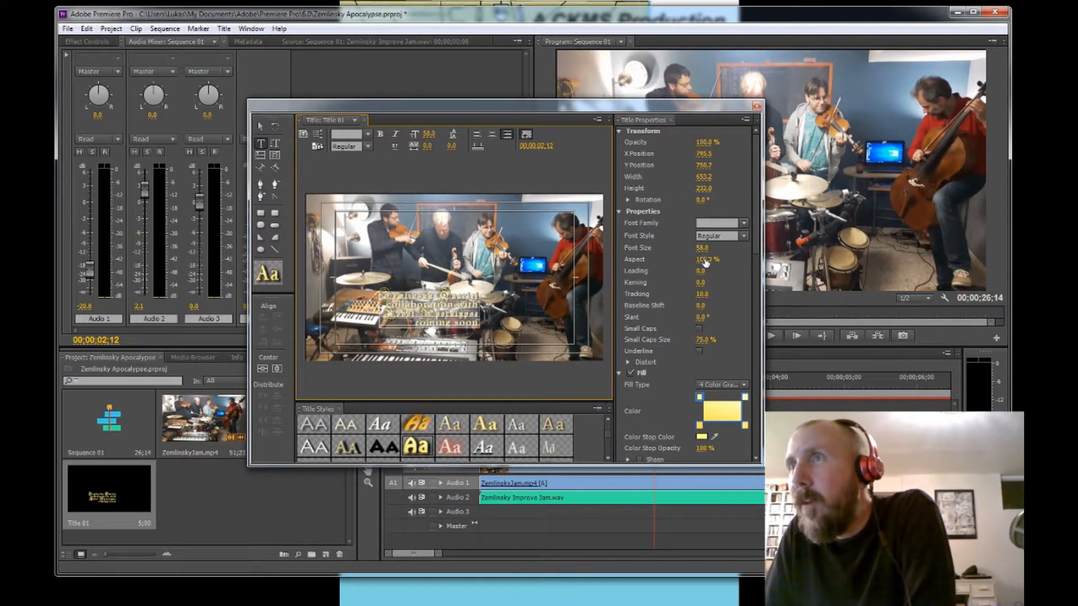
left_click(706, 262)
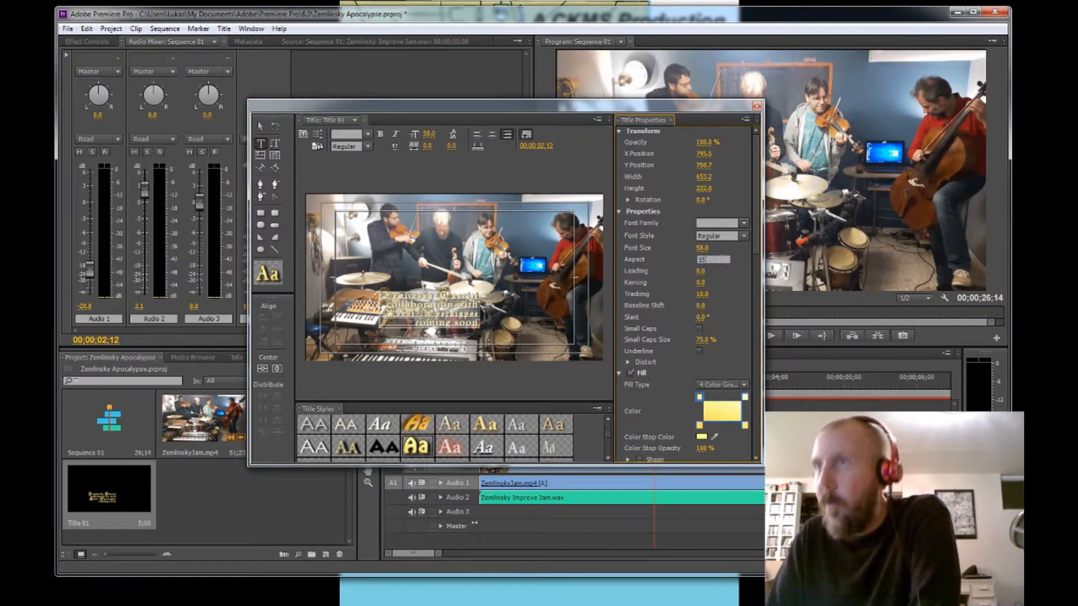
type("150")
key("Return")
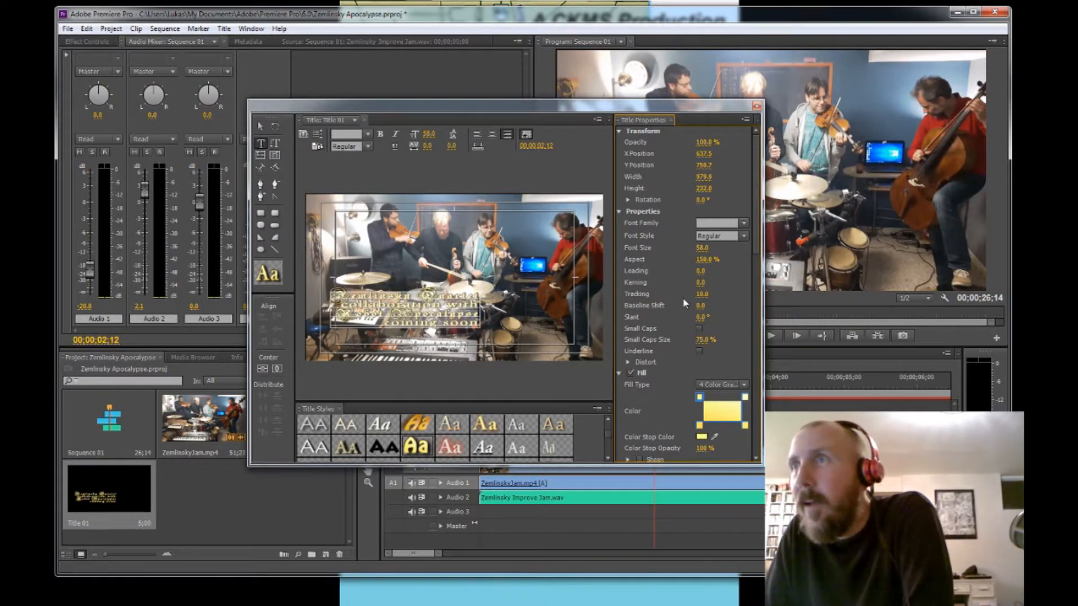
left_click(701, 260)
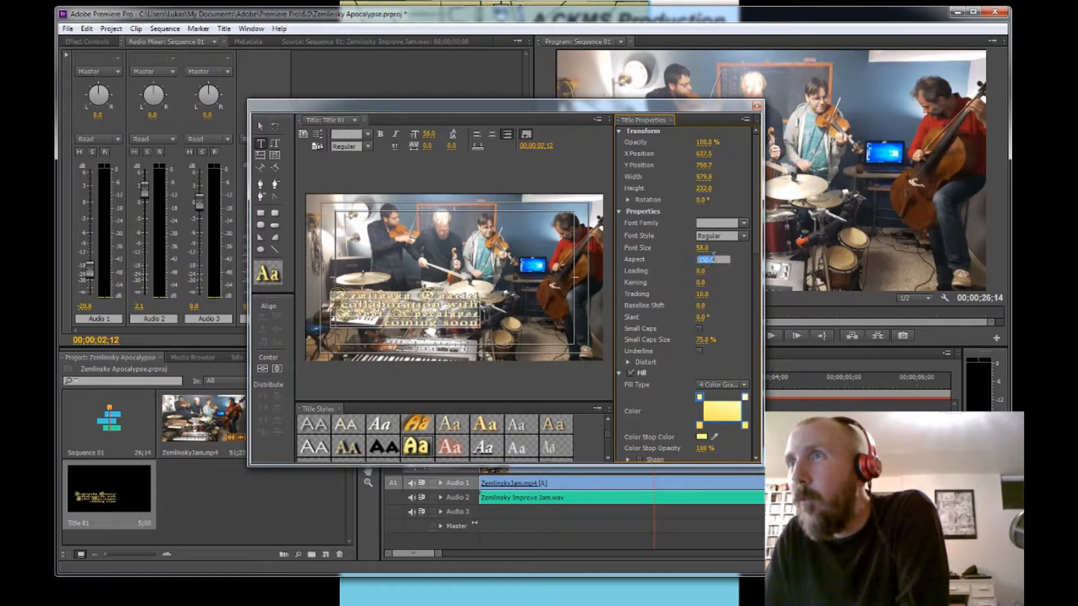
type("10")
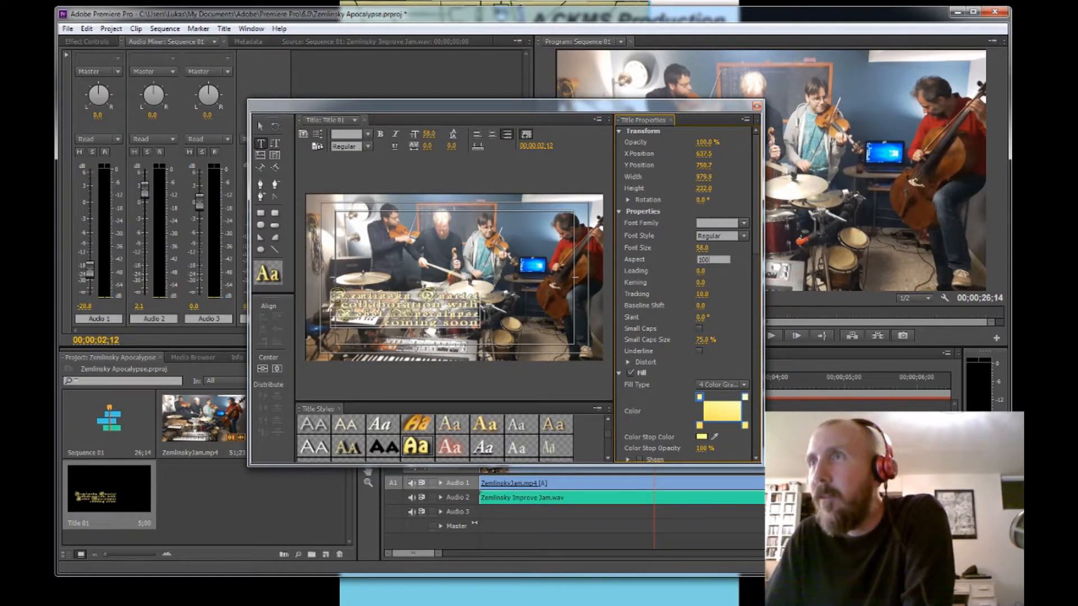
type("0")
Set the title text's font size to 75 and move the block to about X 934, Y 807 in the frame
left_click(705, 247)
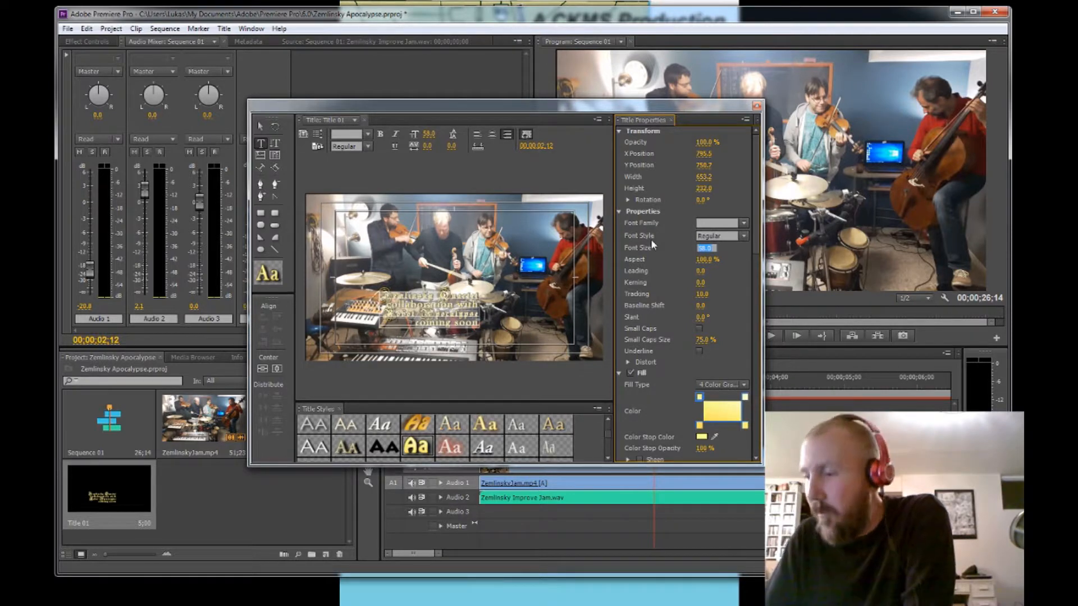
type("75")
key("Return")
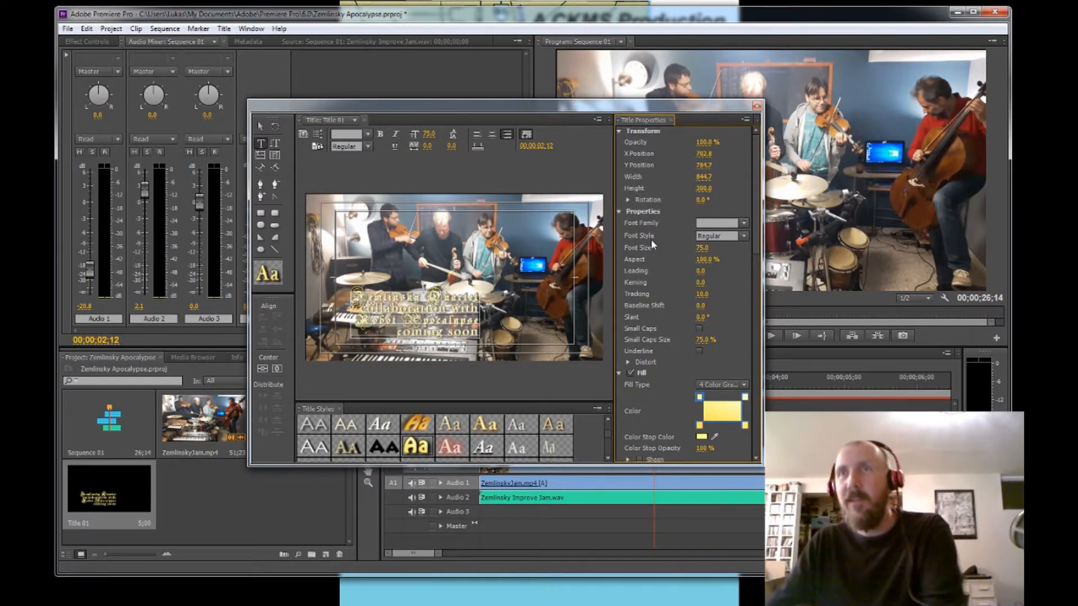
left_click(260, 126)
left_click_drag(430, 322, 479, 324)
left_click_drag(471, 324, 468, 324)
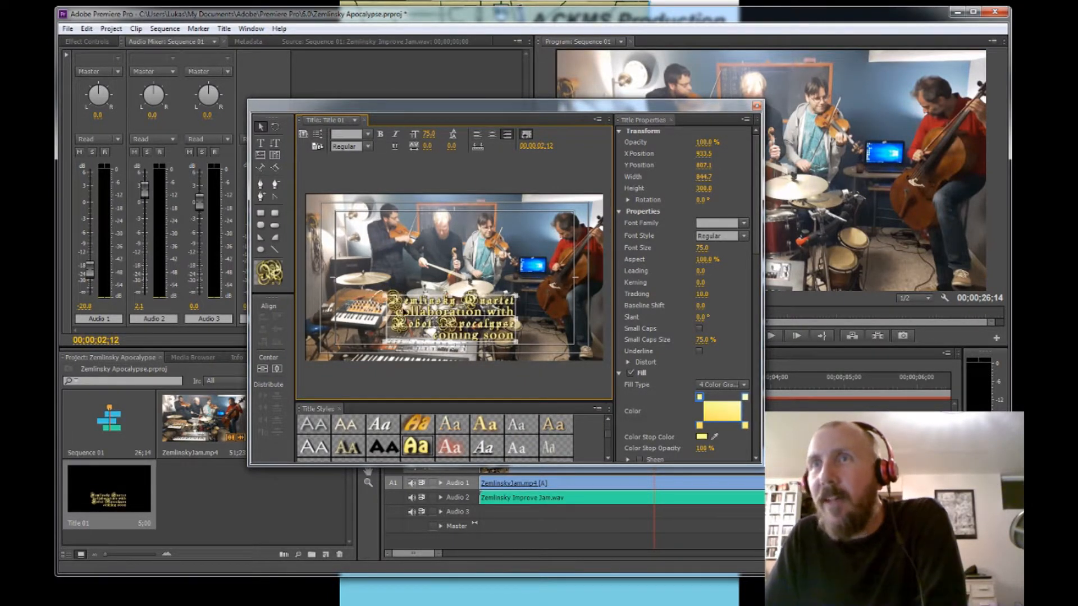
Reduce the font size of only the "collaboration with" line to 50
left_click(259, 145)
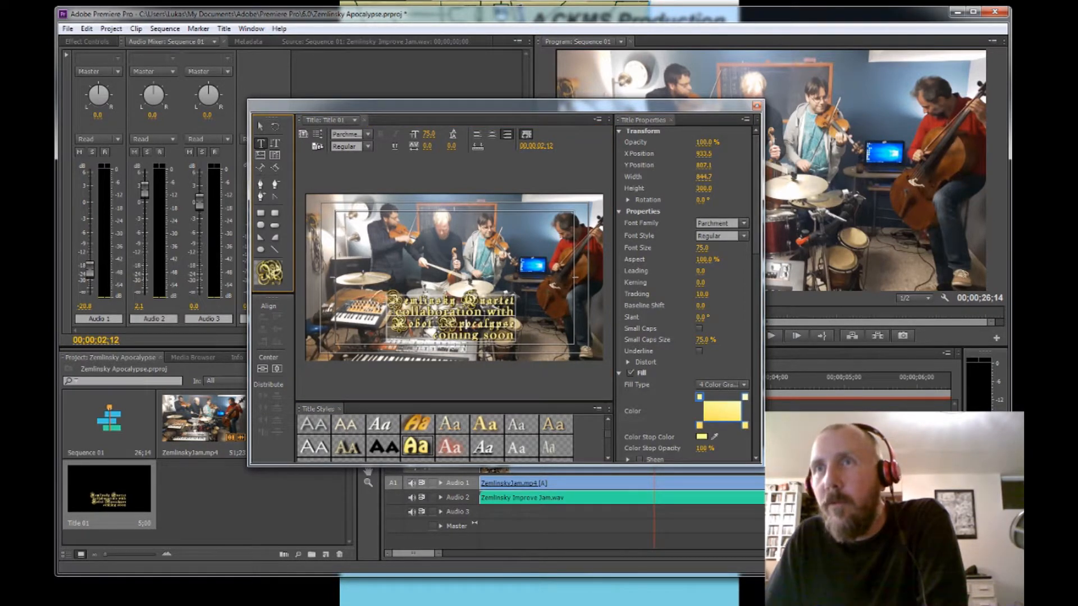
left_click(478, 311)
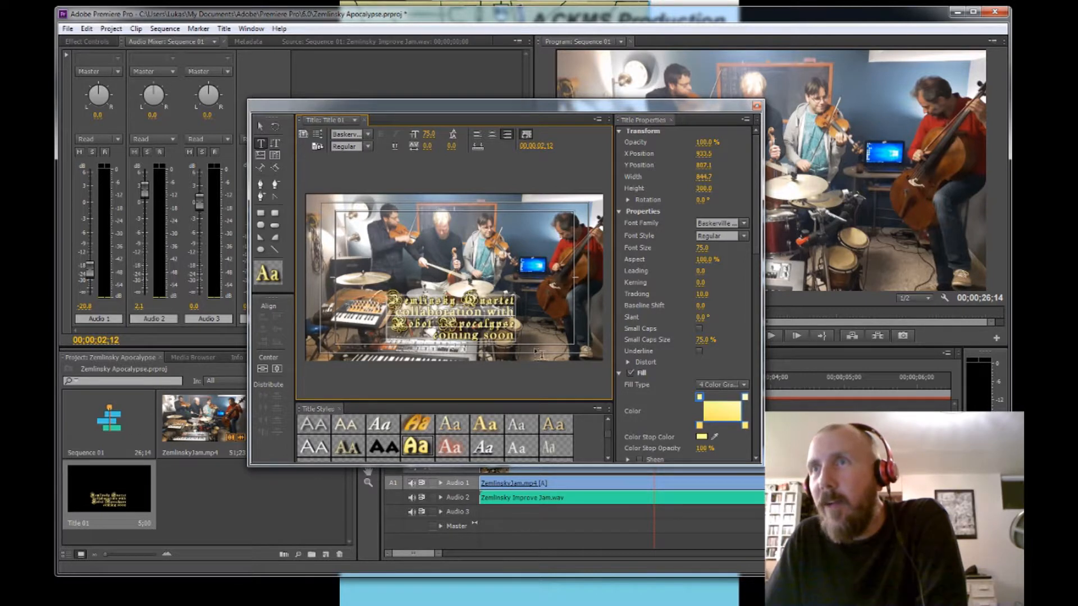
left_click(703, 248)
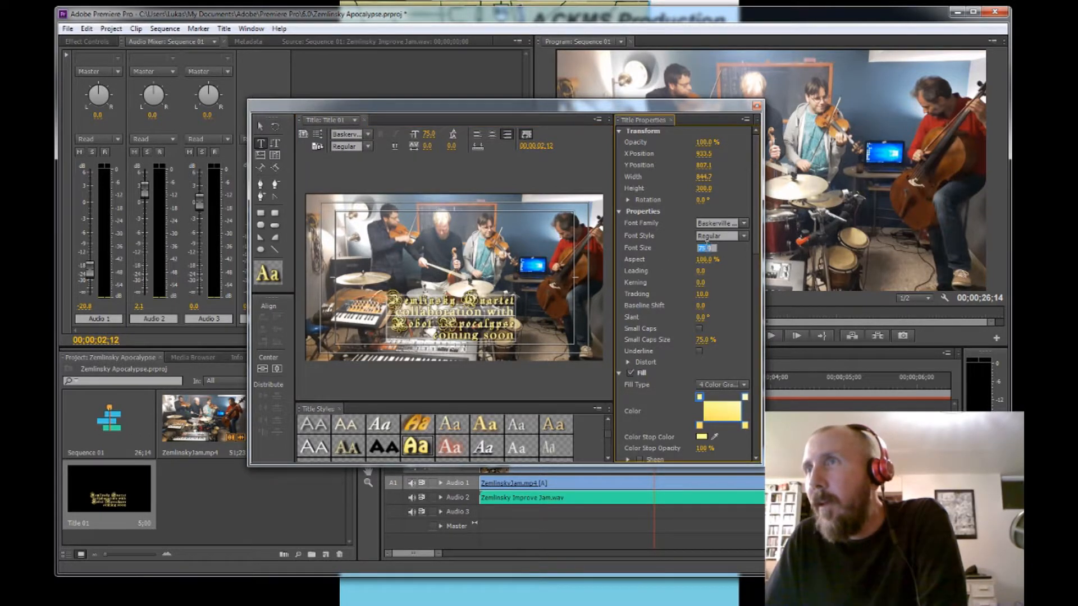
type("50")
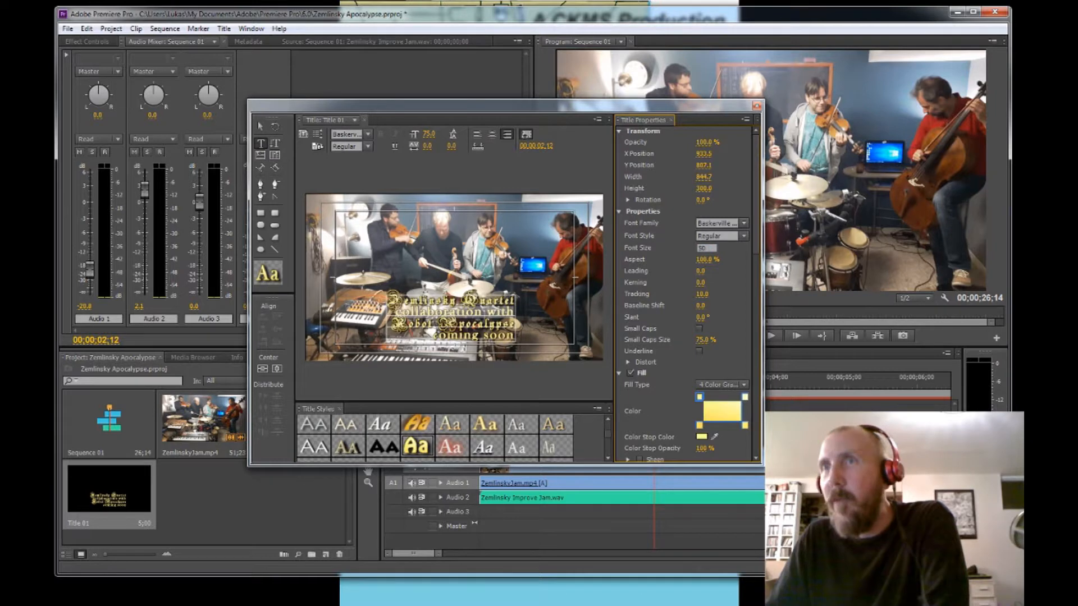
key("Return")
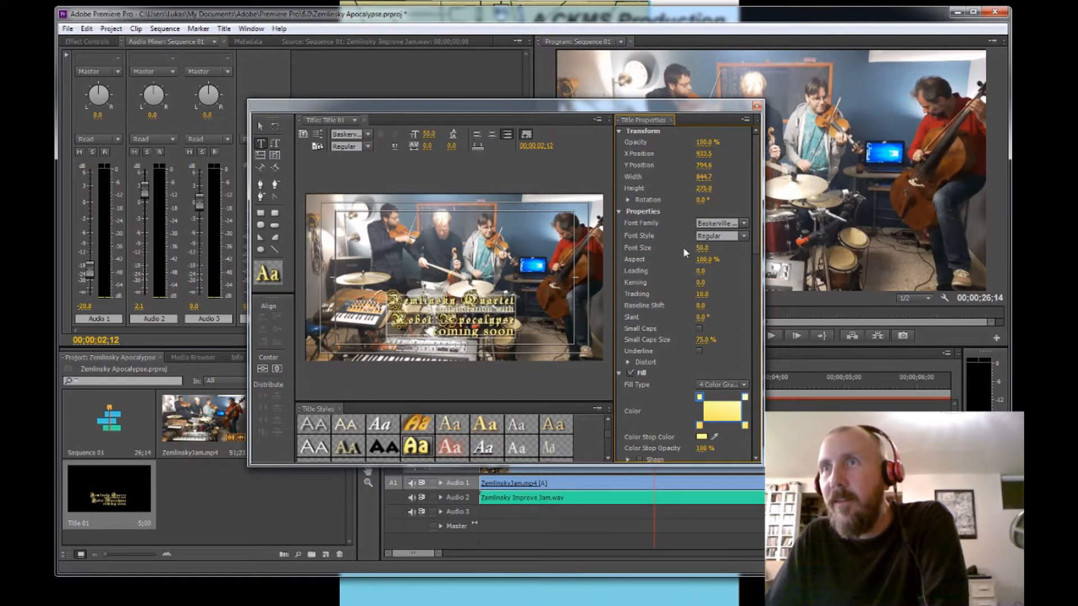
Set the font size of only the "coming soon" line in the title to 50
left_click(432, 333)
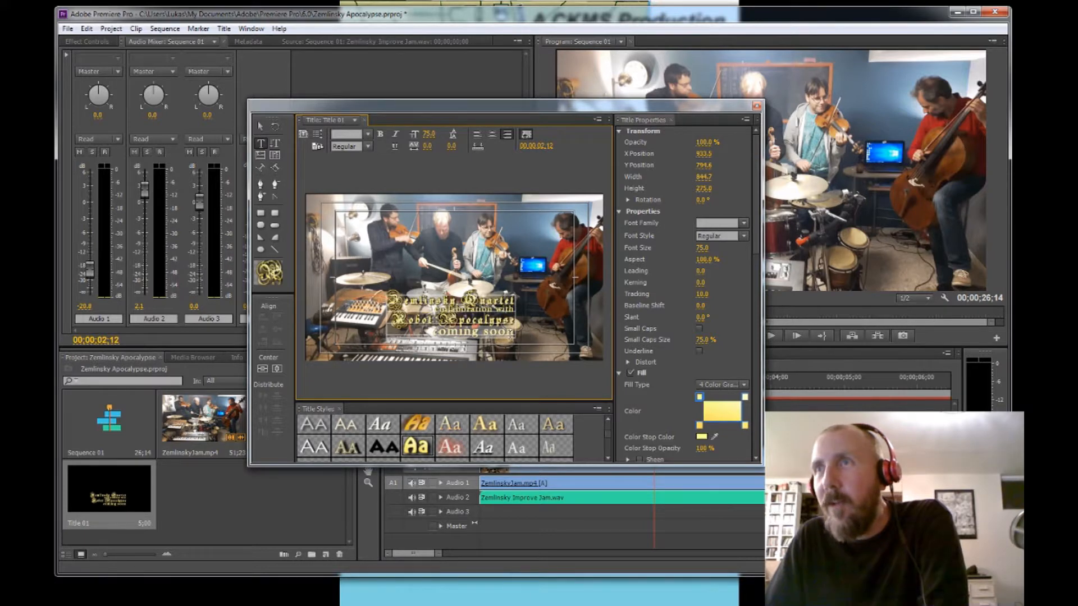
left_click(700, 249)
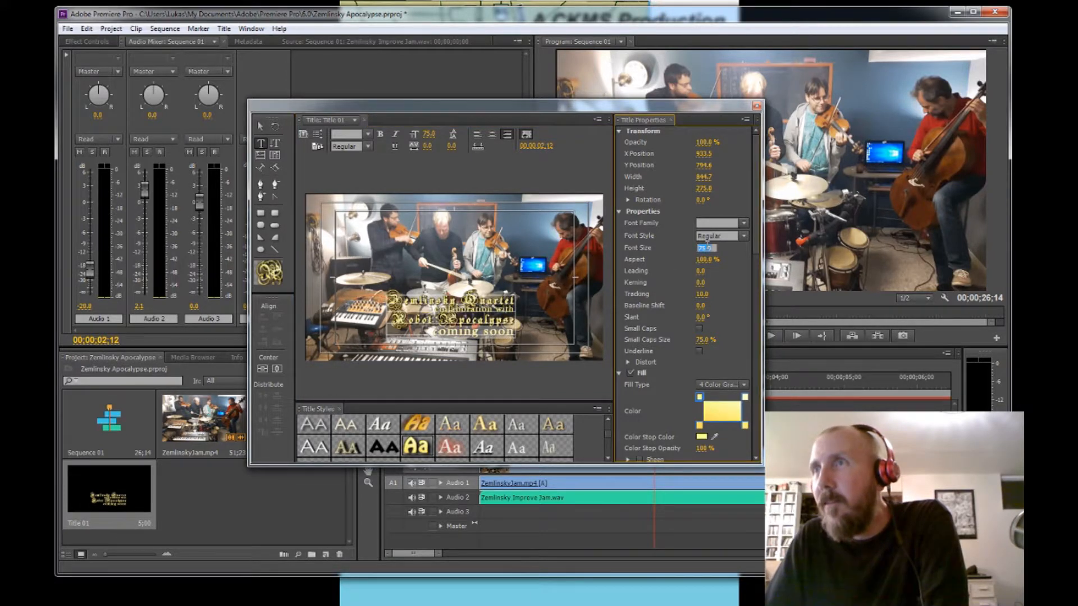
key("Return")
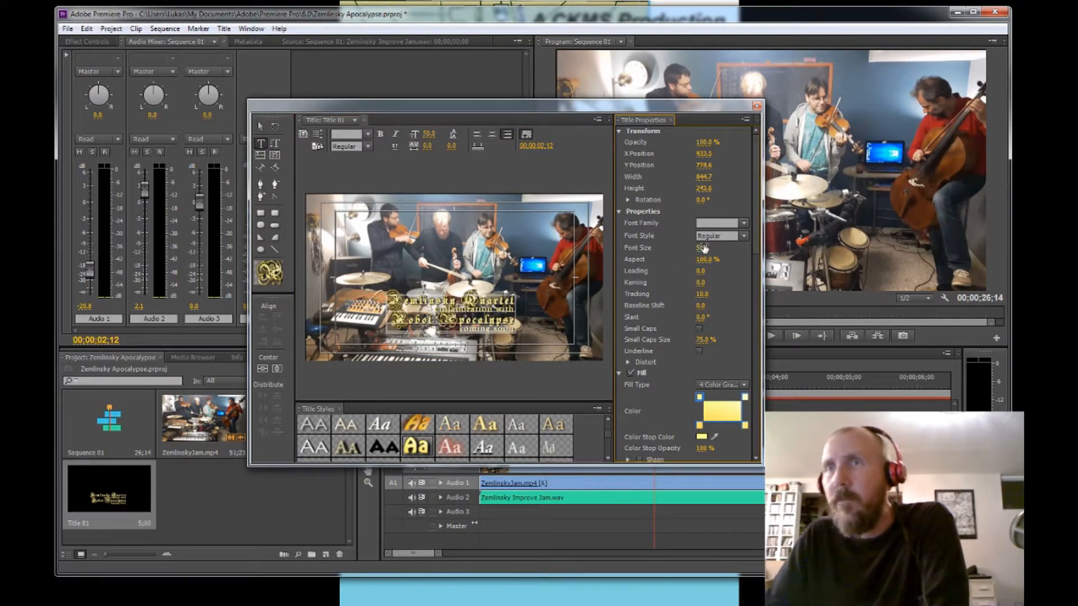
left_click(542, 327)
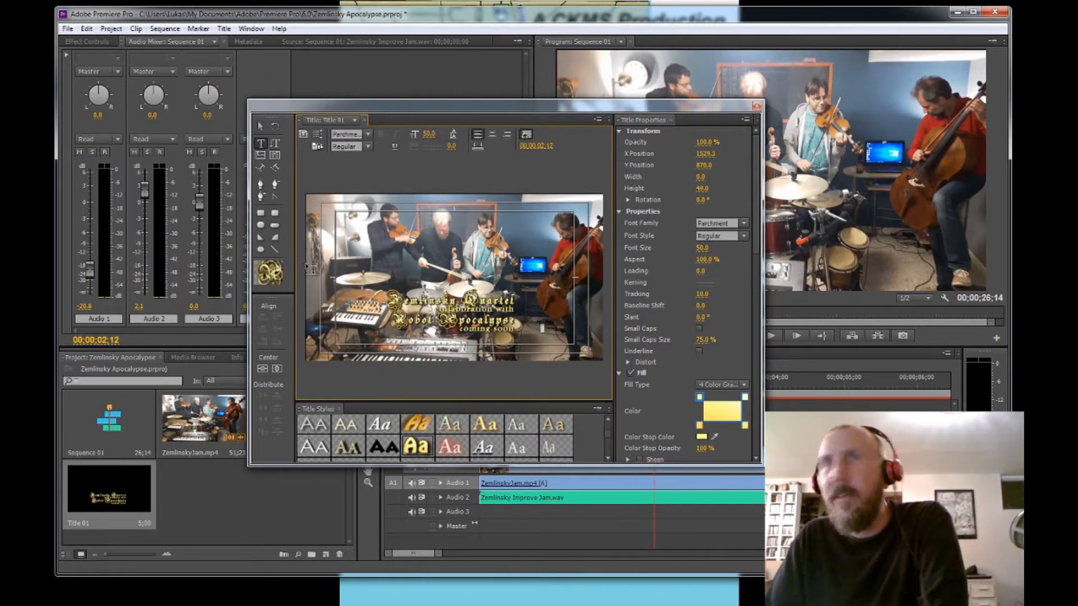
Move the whole title text block to about X 1183, Y 842 in the frame and close the title editor
left_click(260, 128)
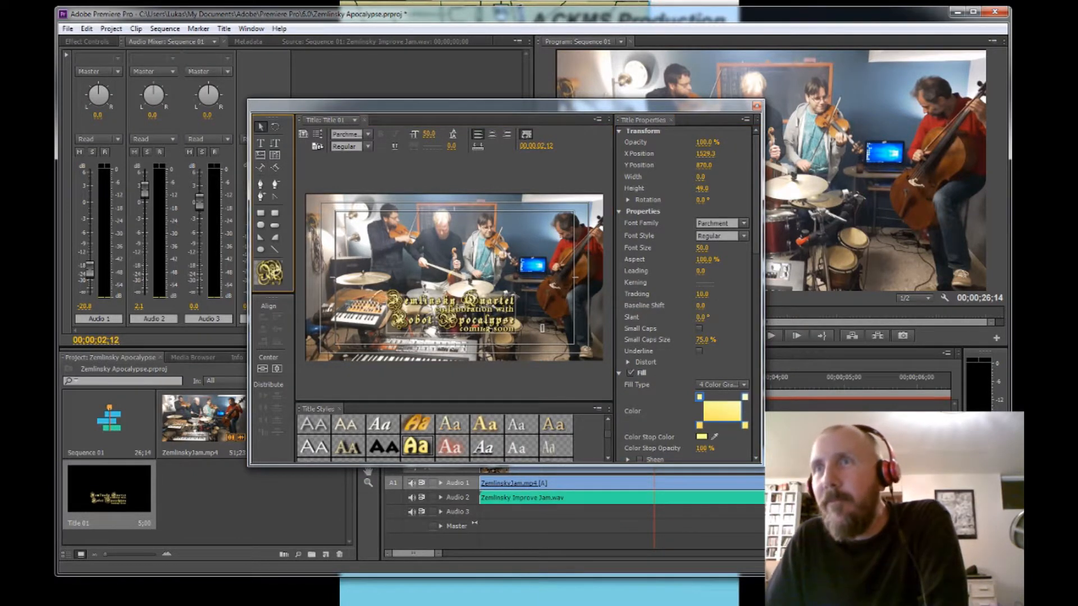
left_click_drag(497, 328, 532, 332)
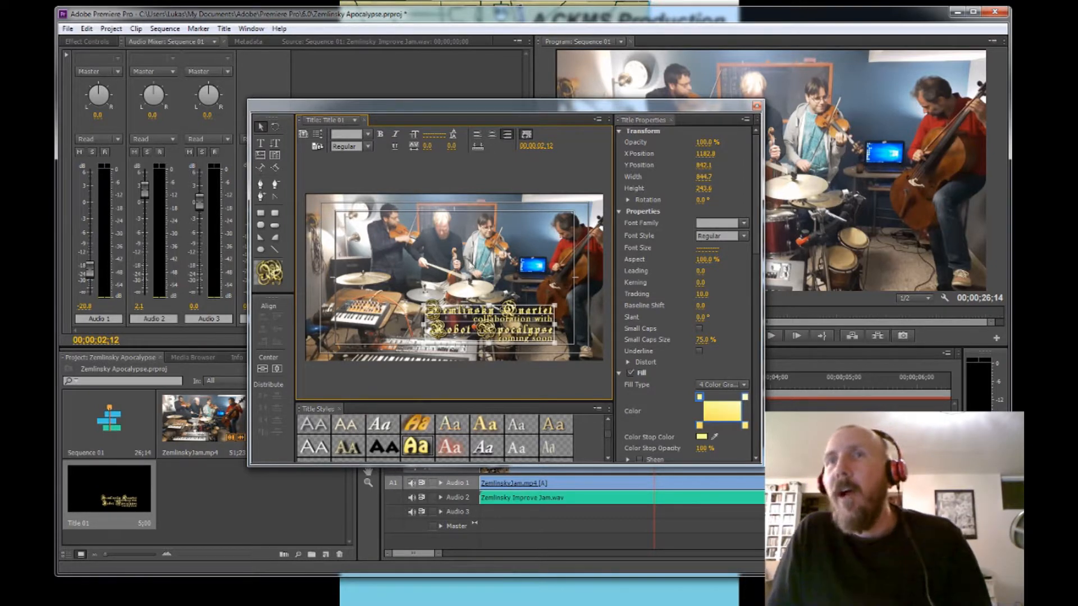
left_click(756, 108)
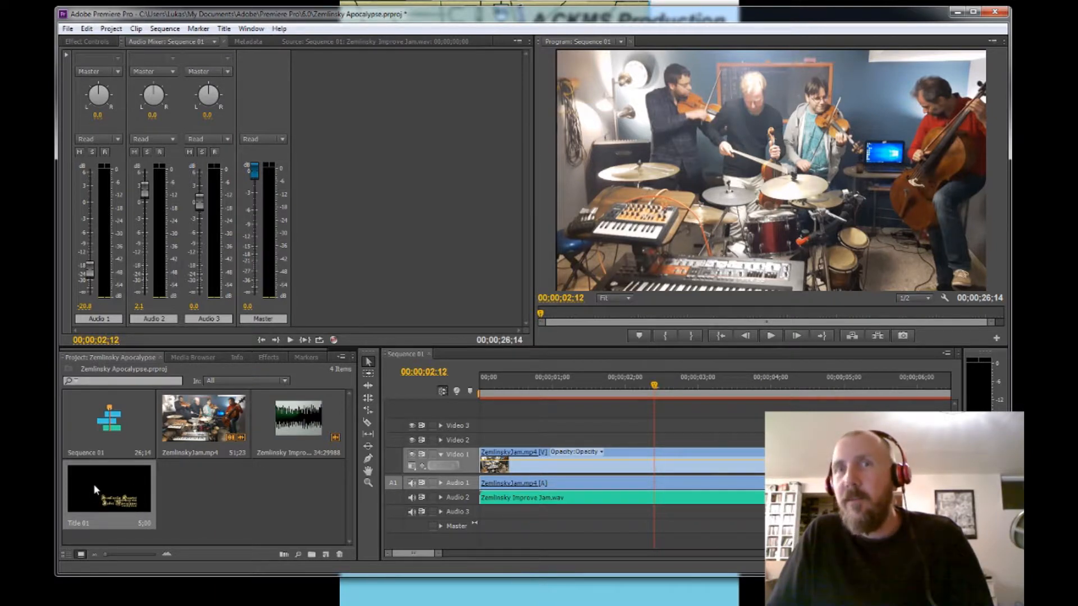
Place Title 01 on Video 2 starting at about one second and preview the sequence from its beginning to 00;00;04;01
left_click_drag(96, 492, 555, 443)
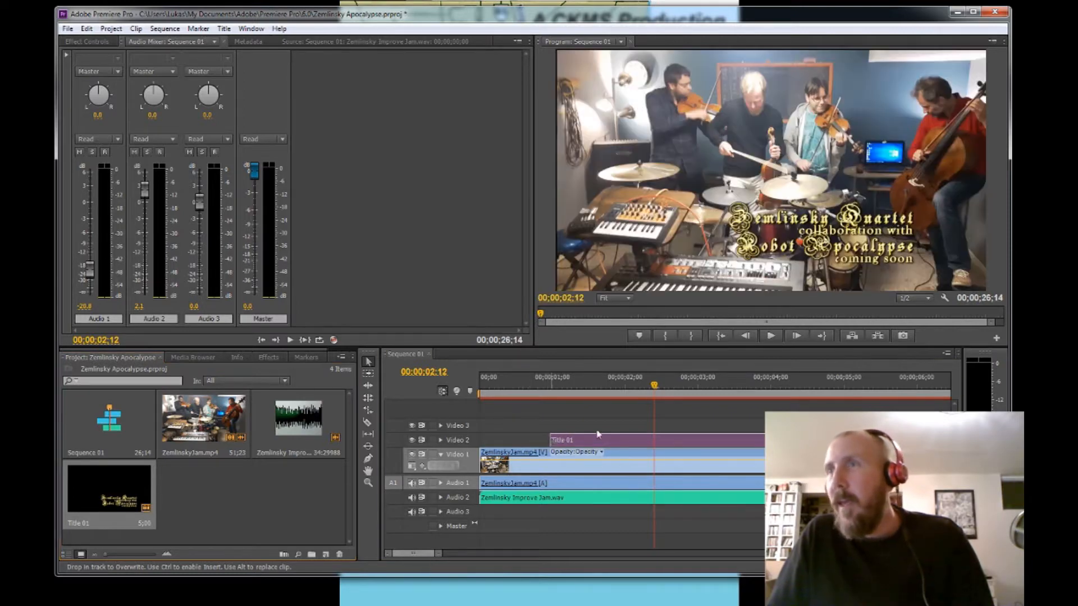
left_click(722, 337)
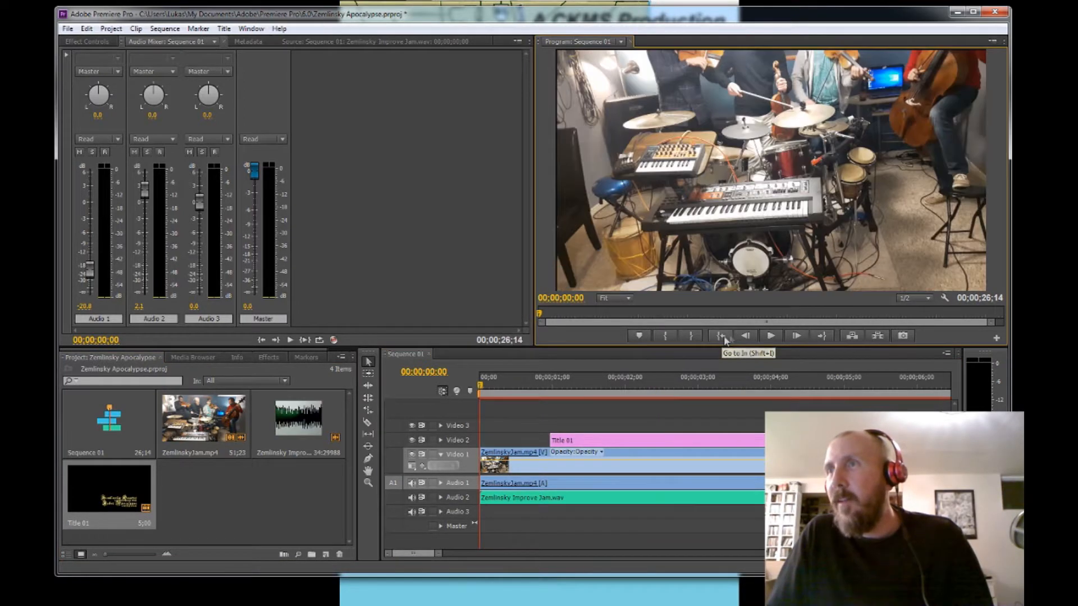
left_click(771, 336)
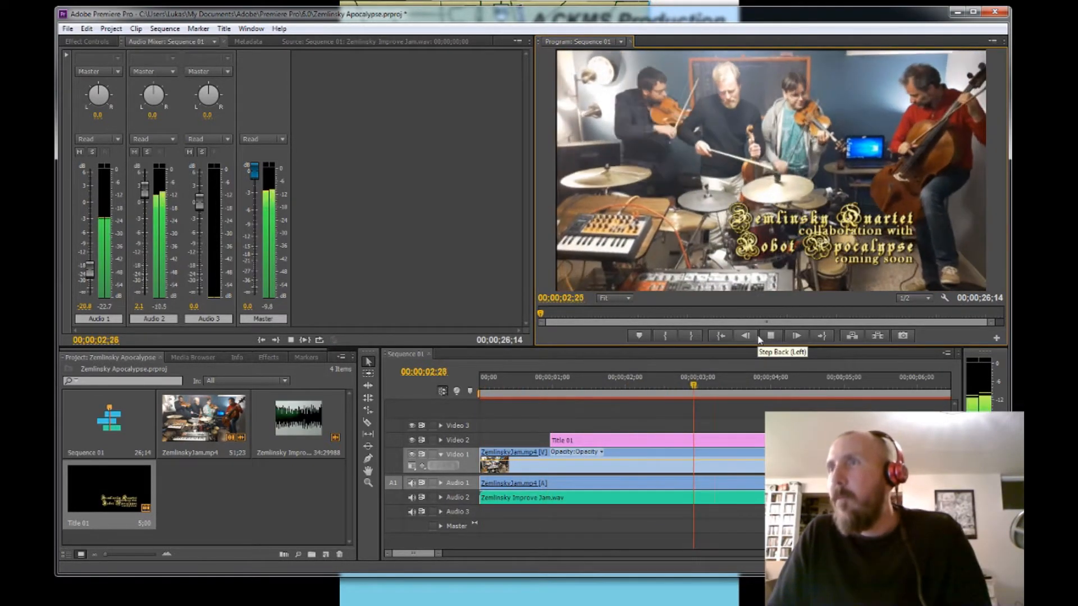
left_click(767, 338)
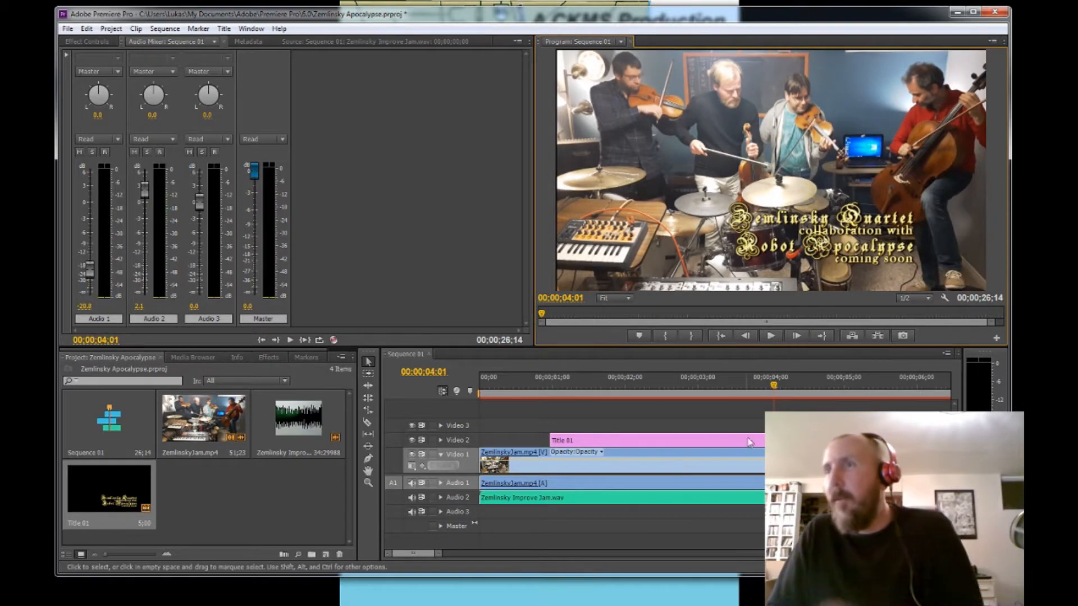
Split the Title 01 clip at 00;00;04;01 with the Razor tool and delete the portion before the cut
right_click(773, 440)
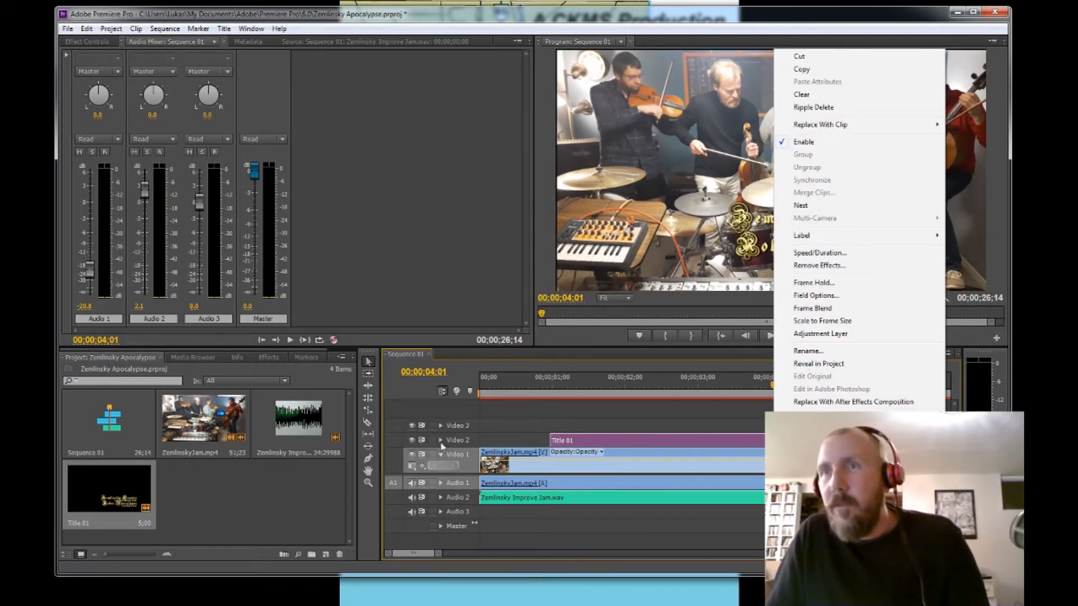
left_click(368, 422)
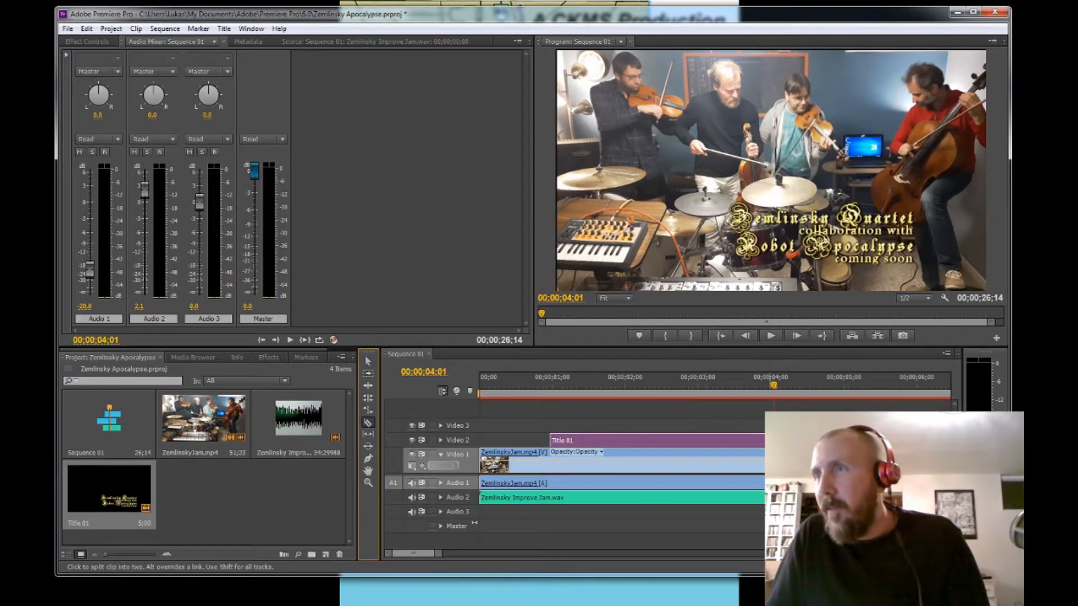
left_click(774, 440)
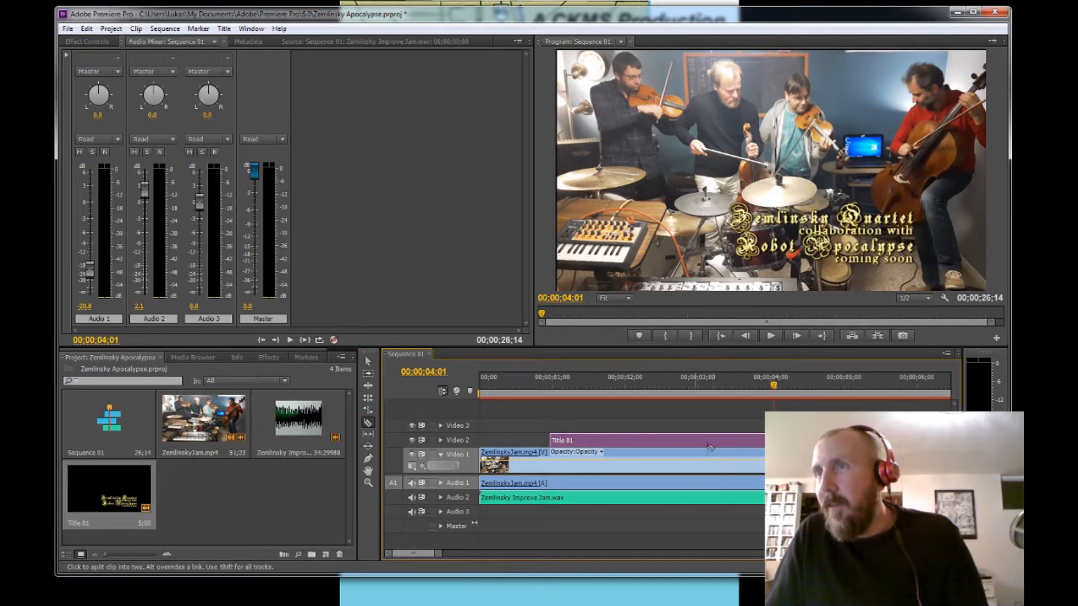
left_click(368, 362)
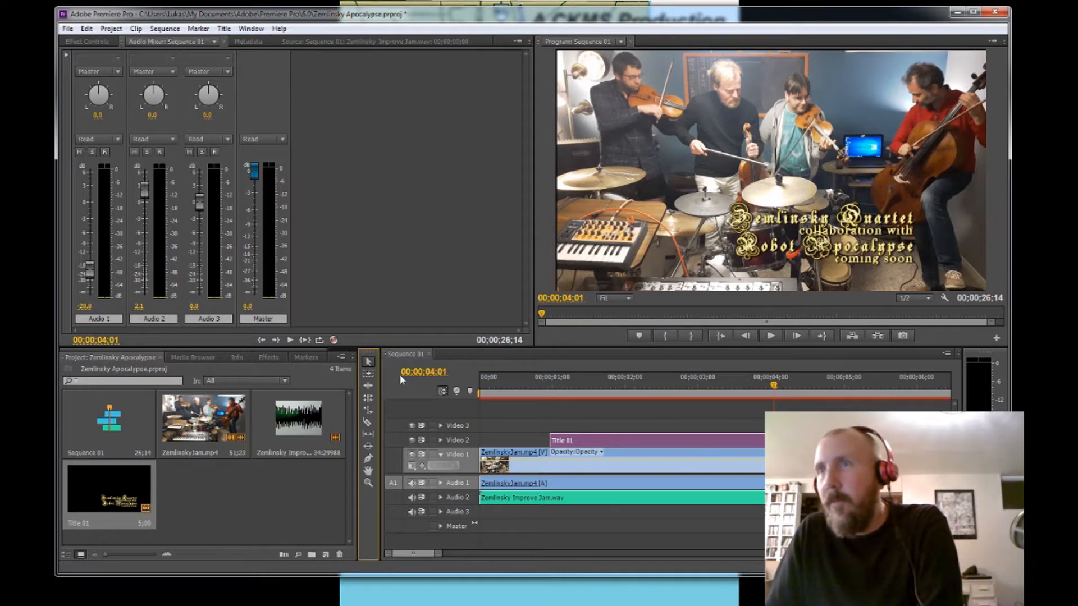
left_click(676, 443)
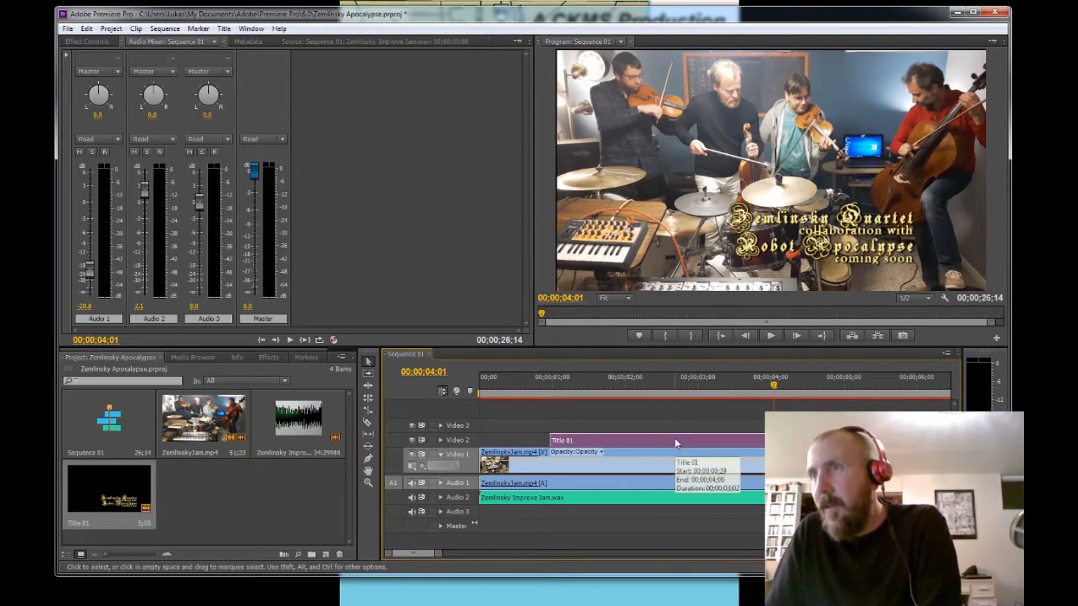
key("Delete")
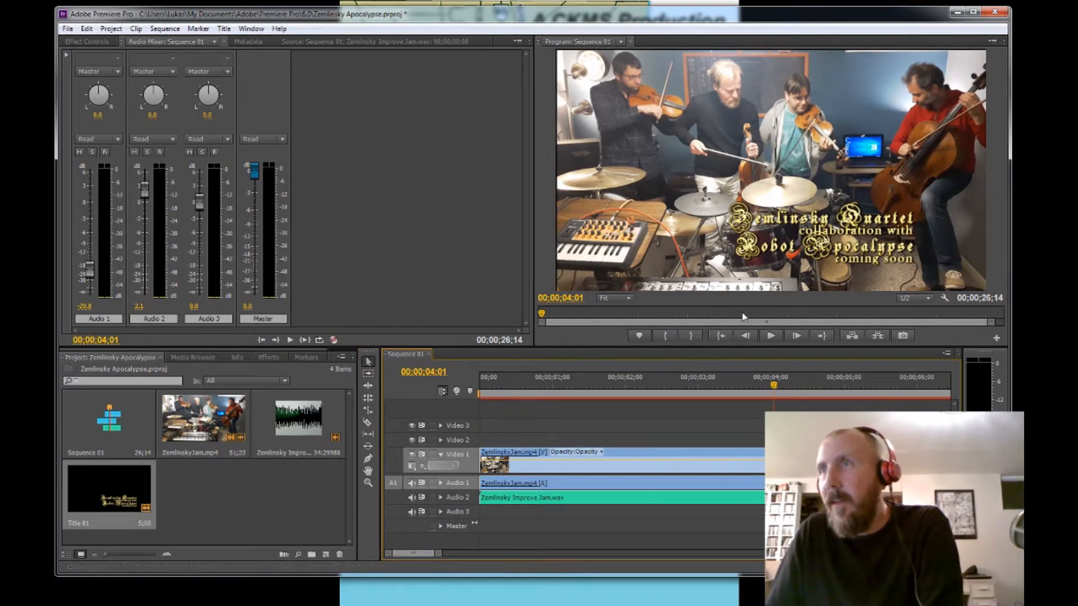
Preview the sequence on to 00;00;10;21 and extend the end of the Title 01 clip to about 00;00;19;08
left_click(771, 338)
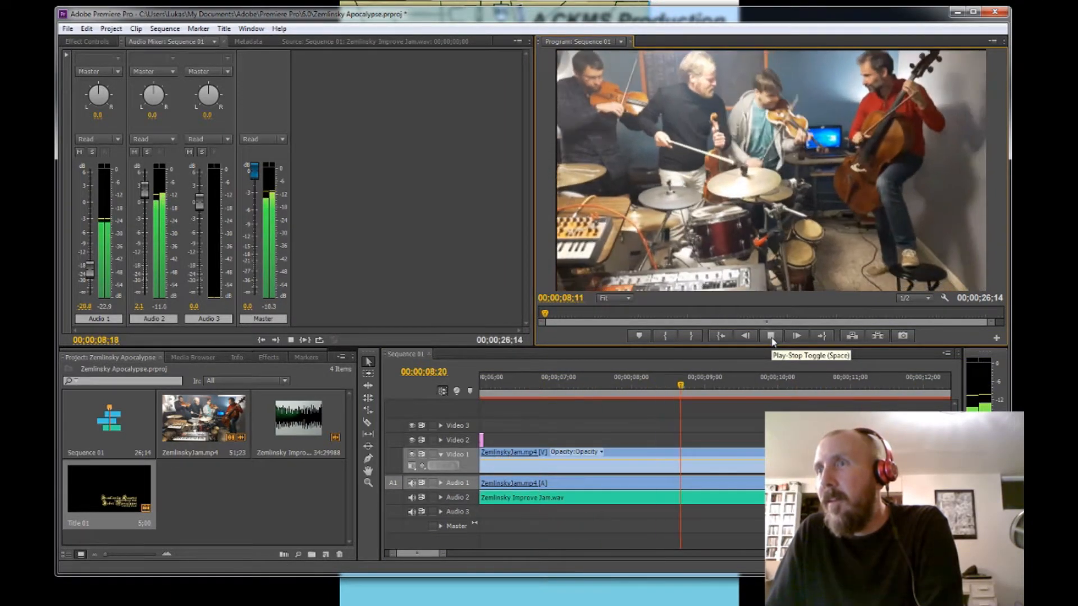
left_click(771, 337)
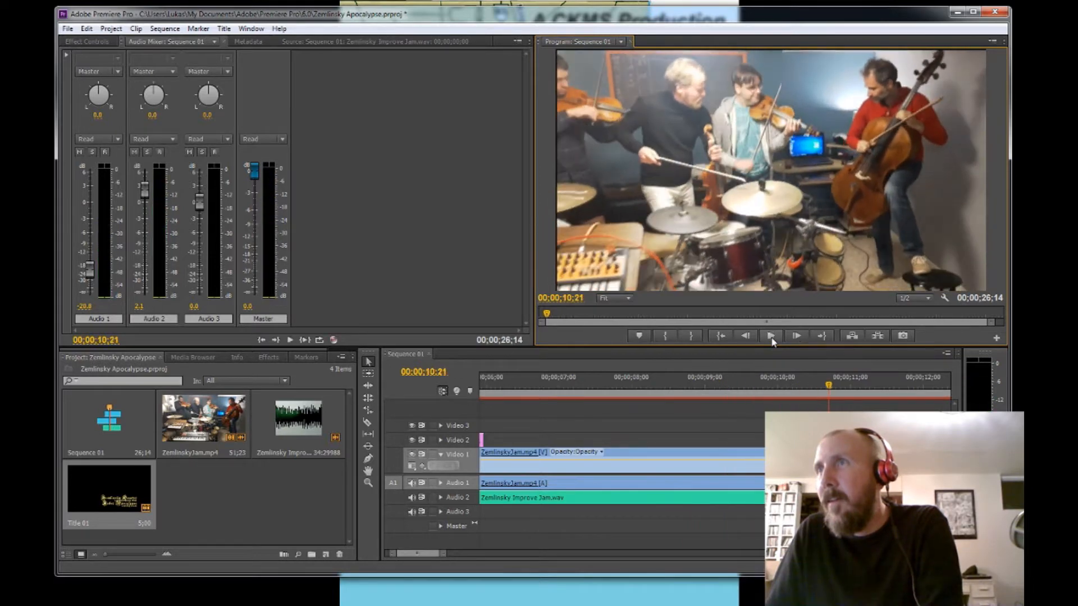
left_click_drag(442, 556, 518, 556)
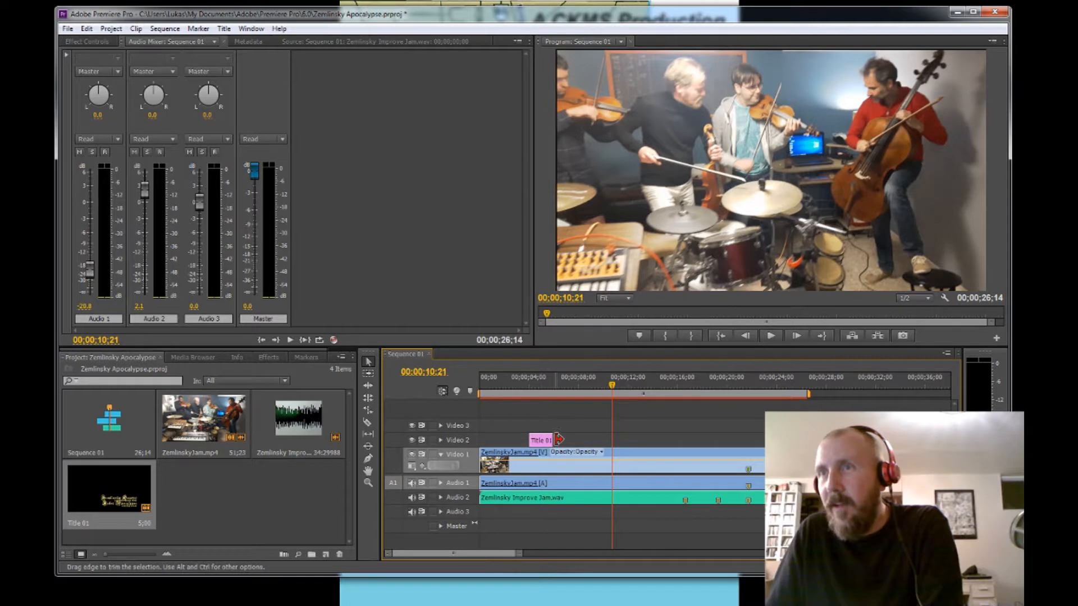
left_click_drag(548, 441, 721, 430)
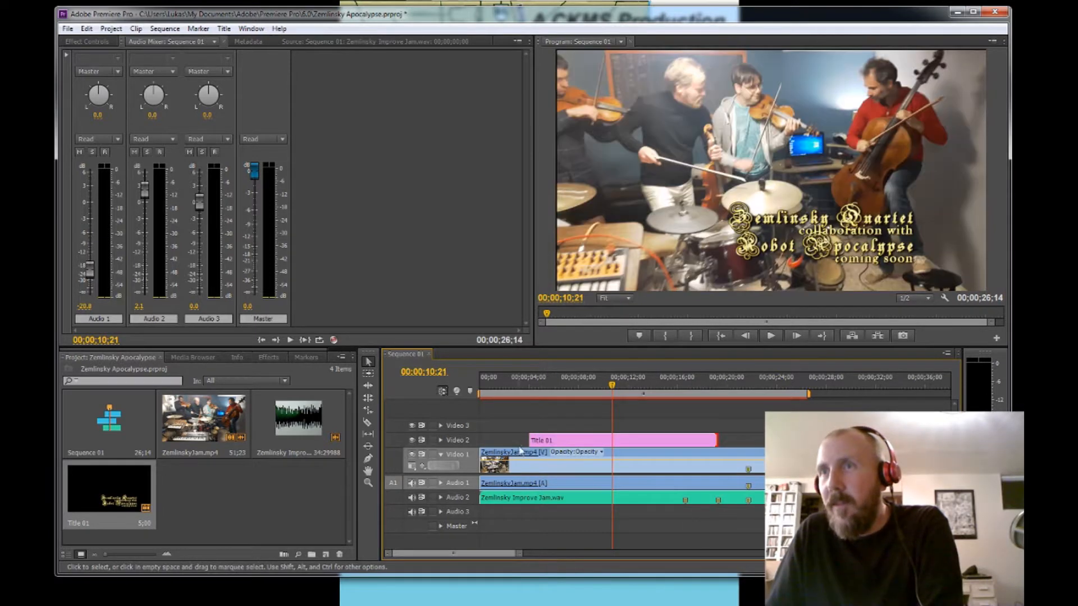
Preview from the beginning to 00;00;14;16, split the Title 01 clip there and delete the portion after the cut
left_click(722, 336)
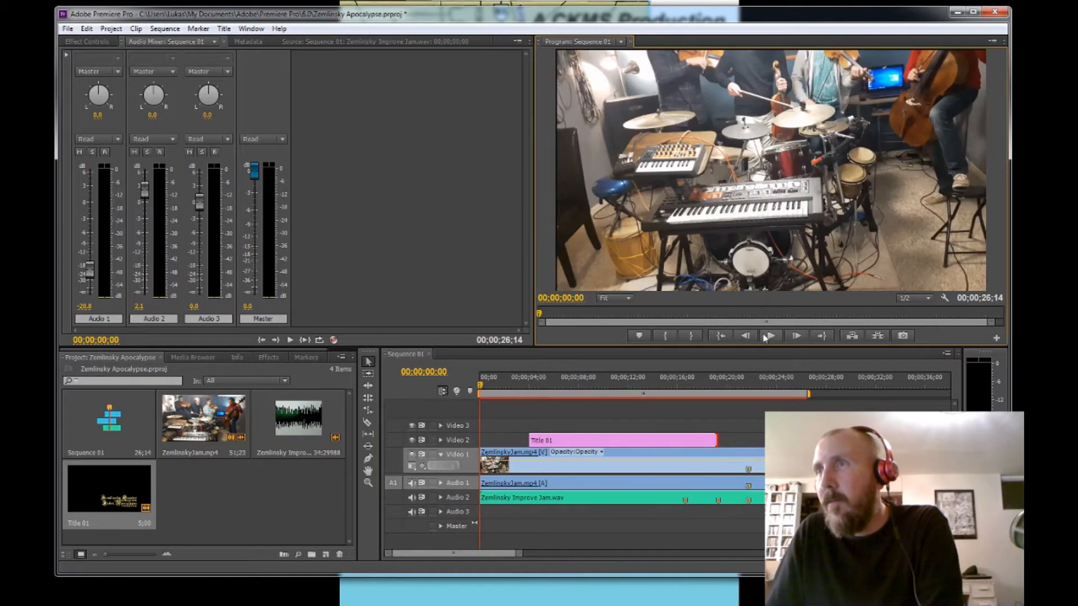
left_click(769, 336)
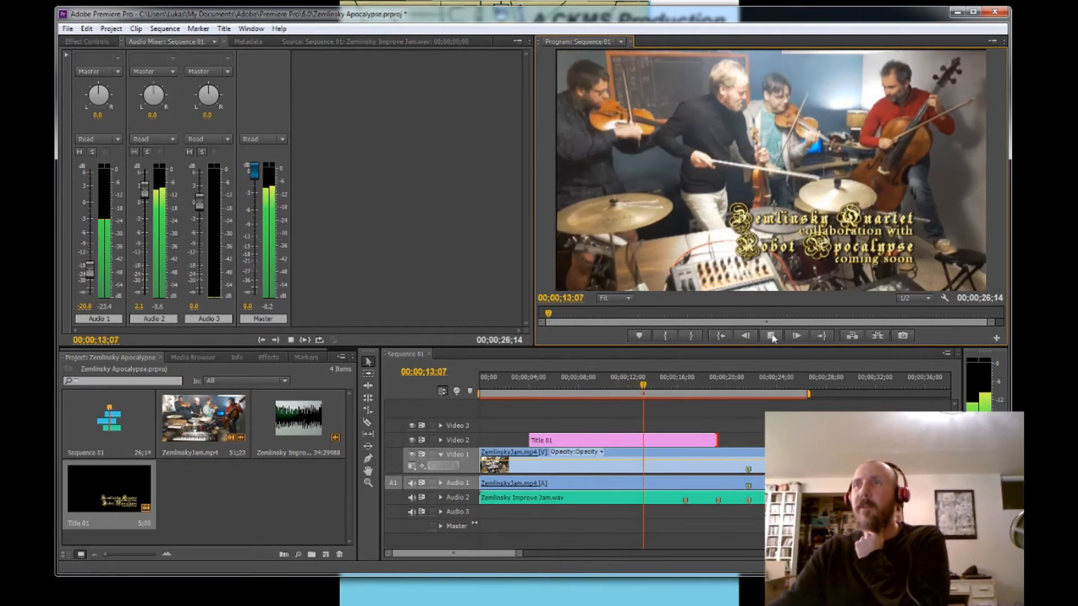
left_click(772, 336)
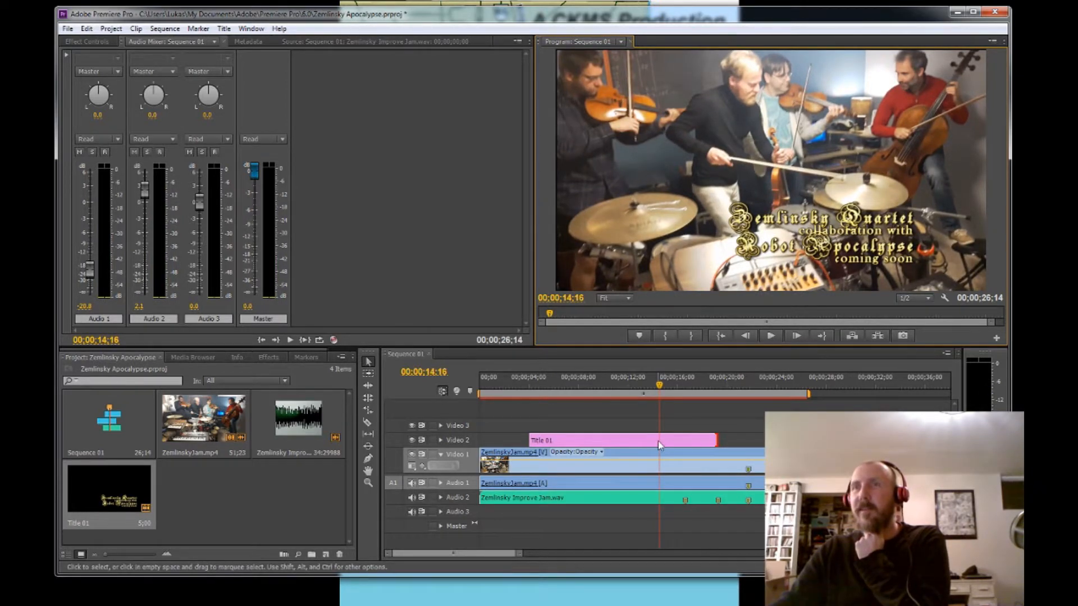
left_click(367, 423)
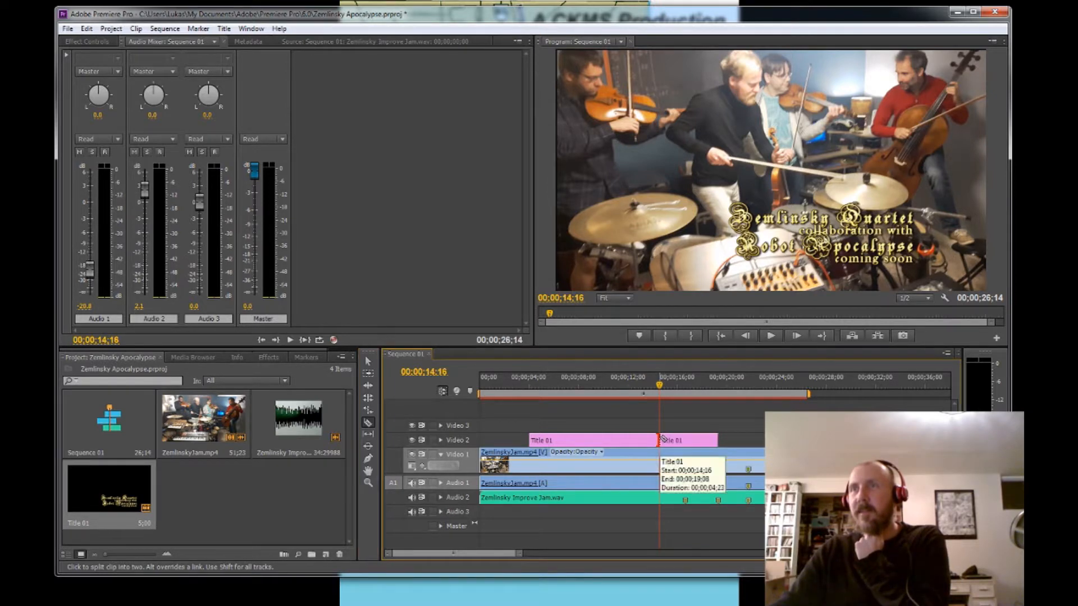
left_click(660, 440)
left_click(368, 361)
left_click(691, 441)
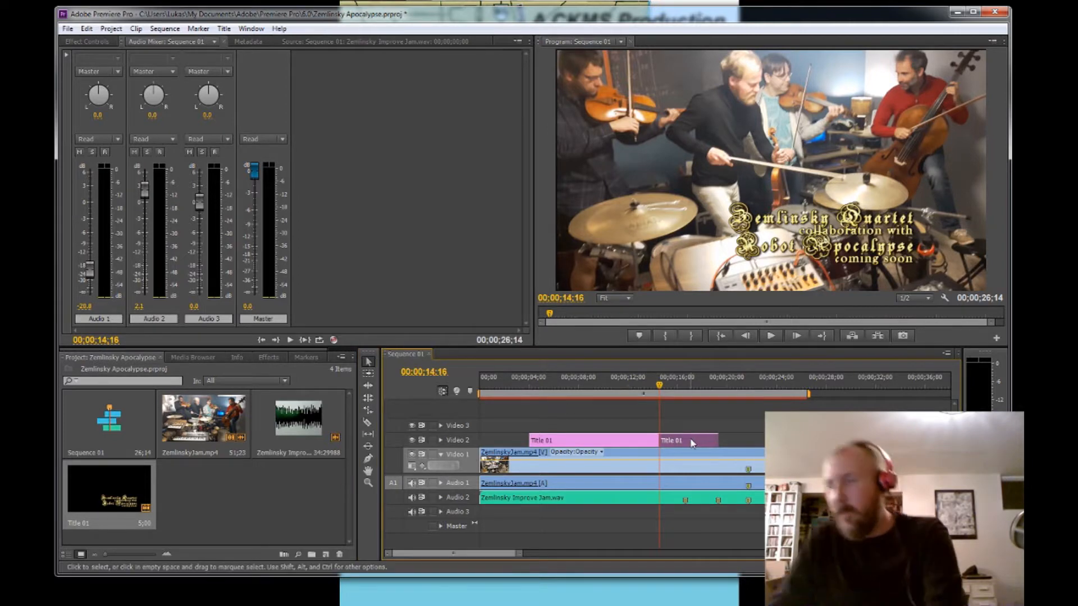
key("Delete")
Apply the default cross dissolve to the end of the Title 01 clip and lengthen it to about 2.4 seconds
right_click(659, 442)
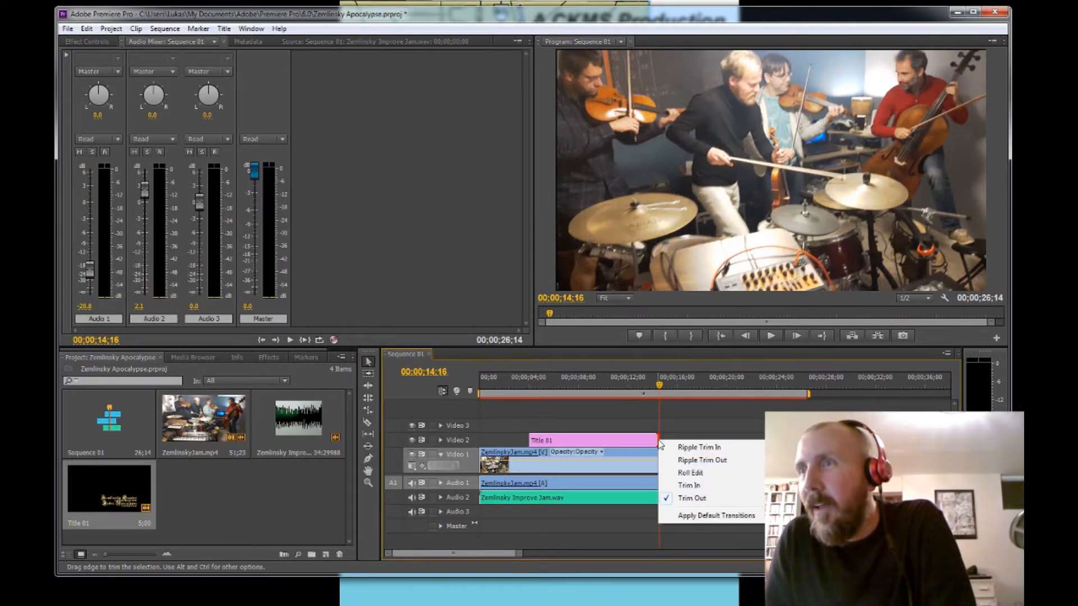
left_click(716, 515)
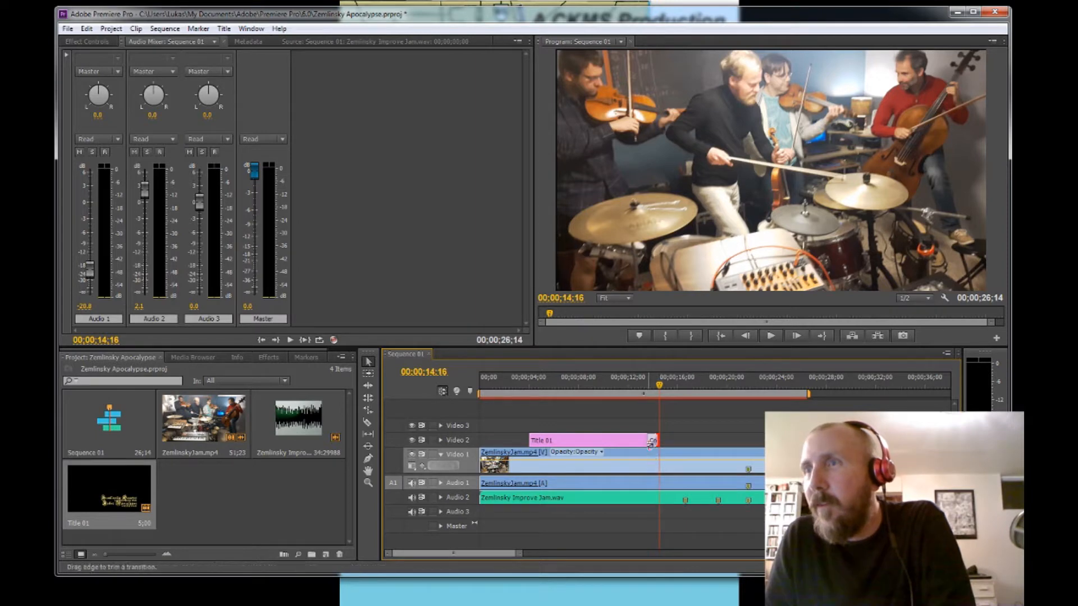
left_click_drag(645, 441, 630, 441)
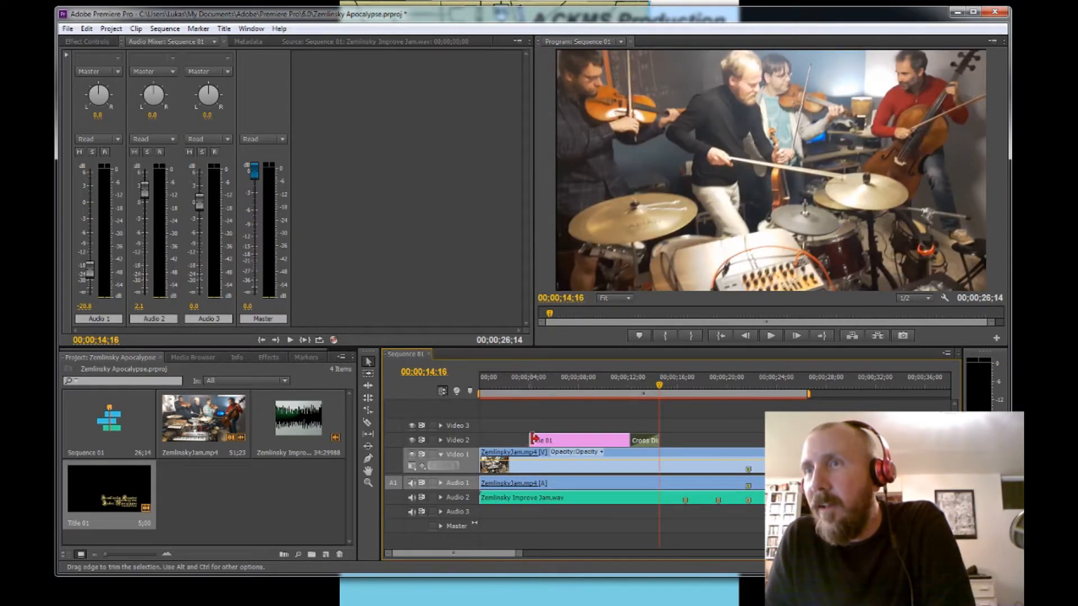
Apply the default cross dissolve to the start of the Title 01 clip and lengthen it to about 2.4 seconds
right_click(532, 441)
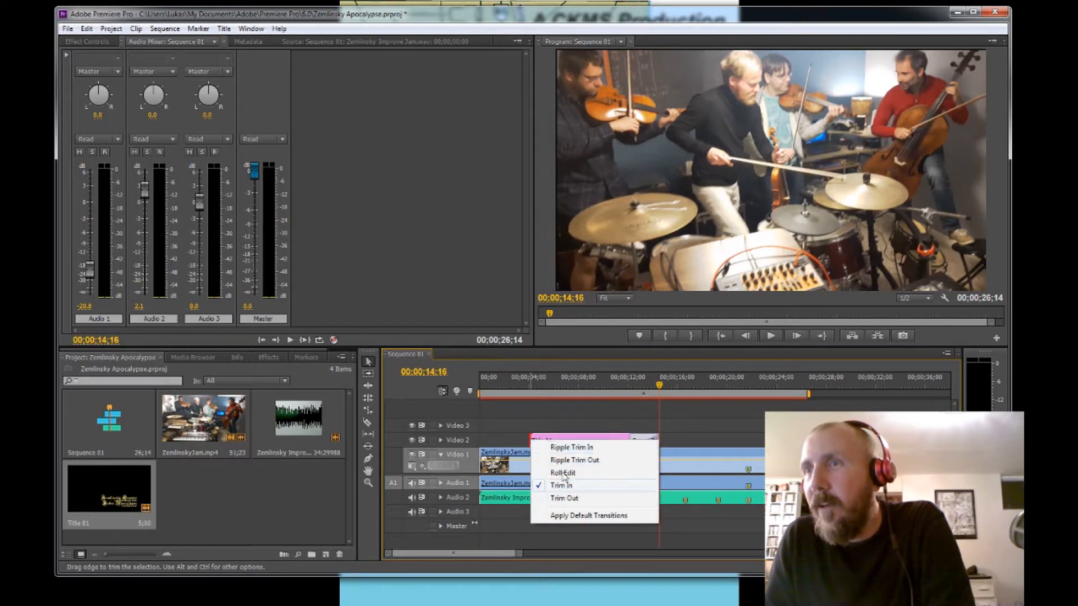
left_click(578, 517)
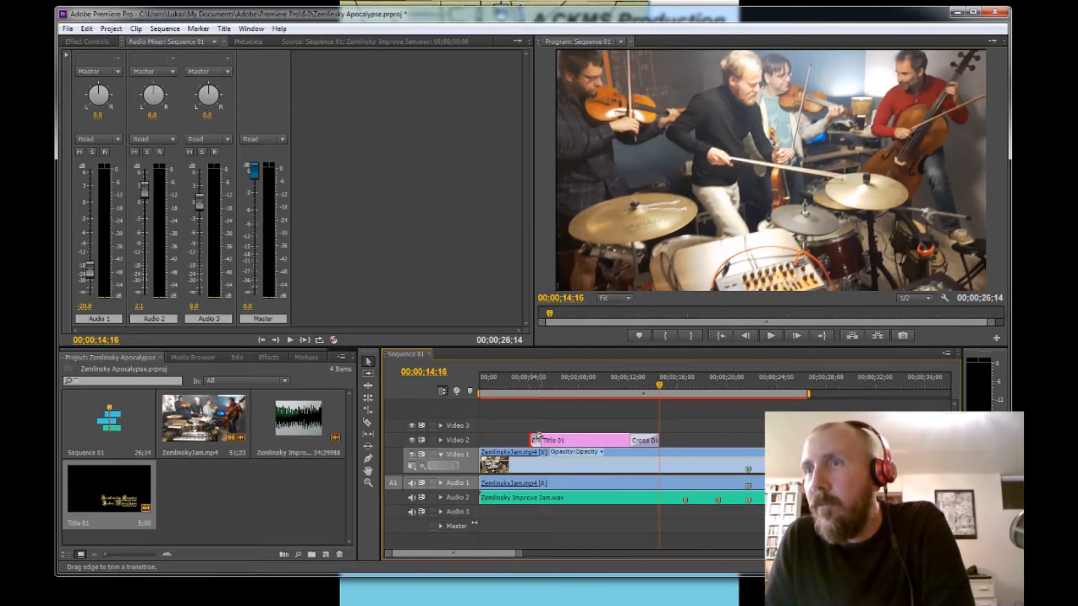
key("ctrl+s")
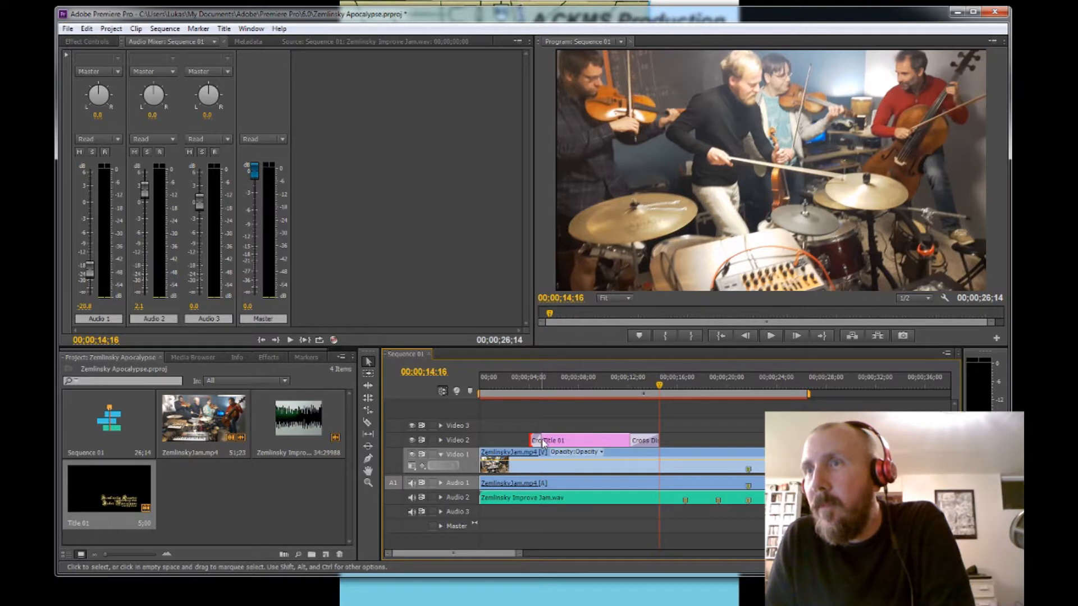
left_click_drag(539, 441, 559, 440)
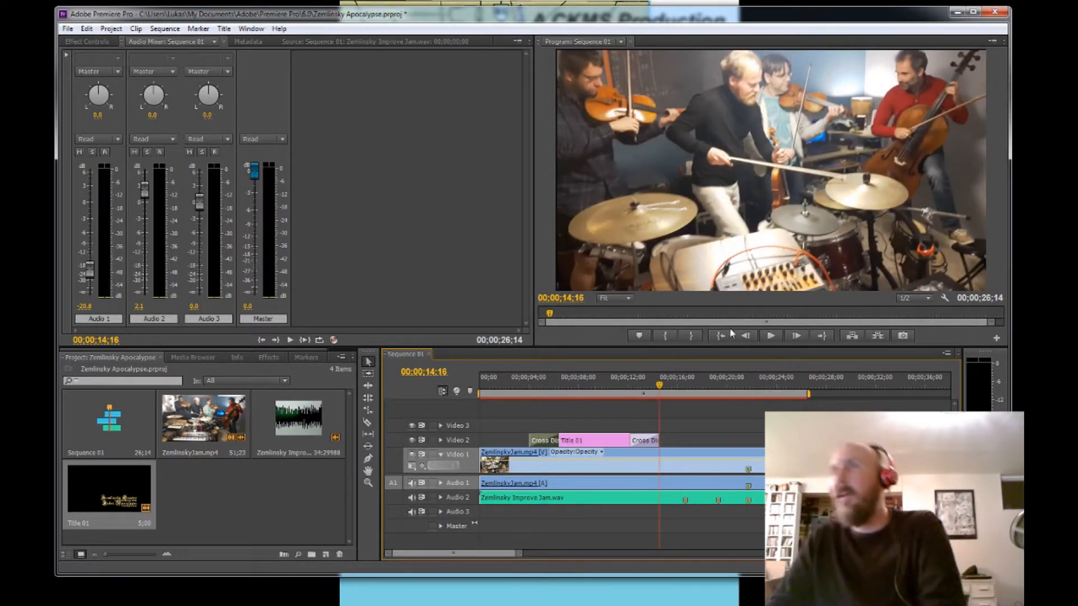
Play the whole sequence from its beginning to its end to check the title's fades
left_click(719, 335)
left_click(772, 336)
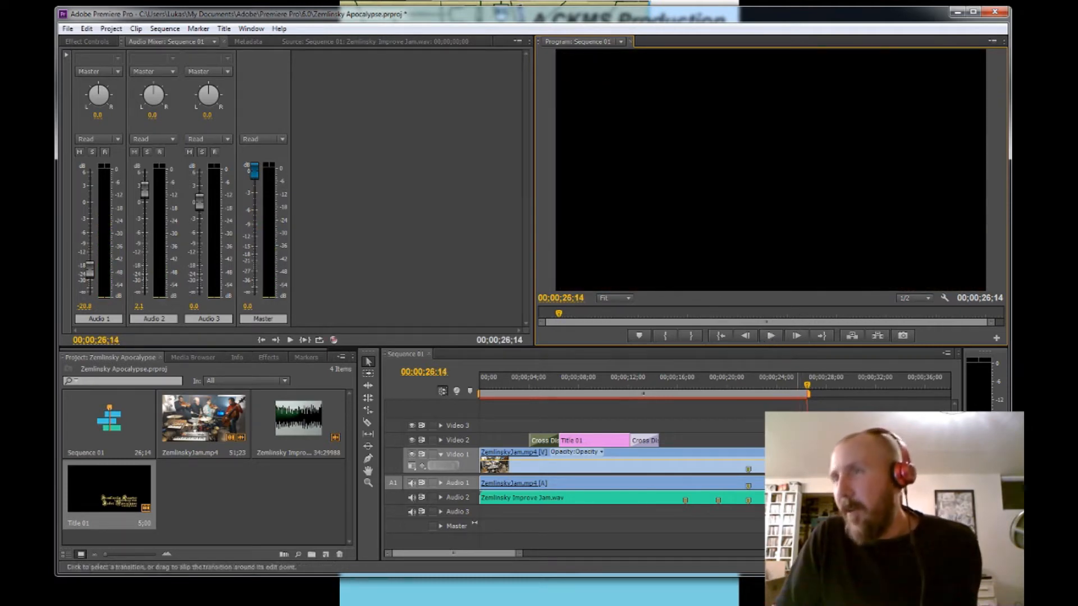
left_click(696, 435)
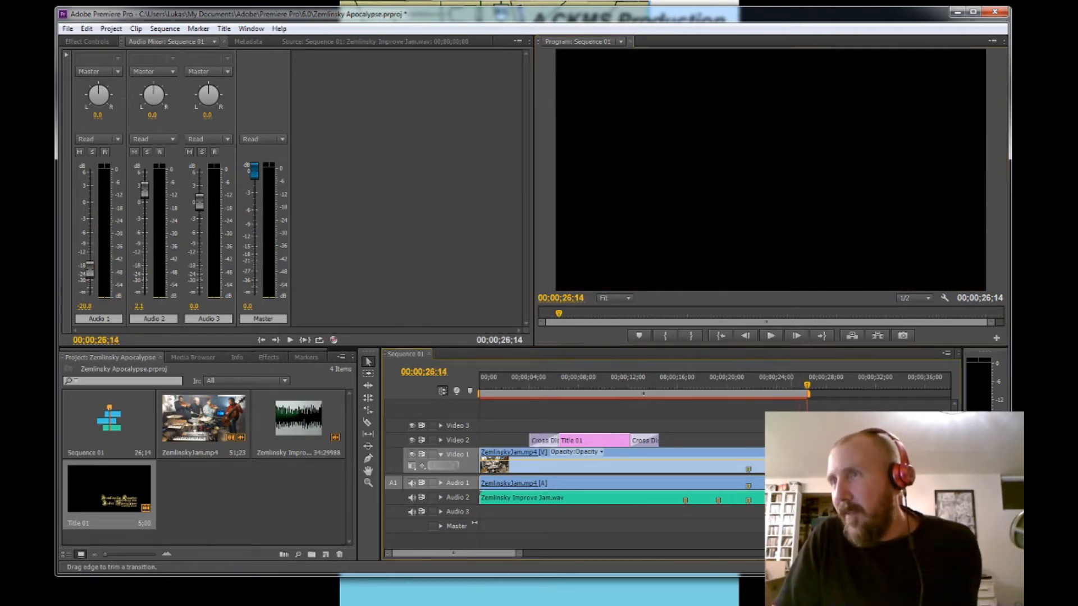
Switch to Vegas Pro and create a new project from the HD 1080-60i template (1920x1080, 29.970 fps)
left_click_drag(790, 459, 767, 460)
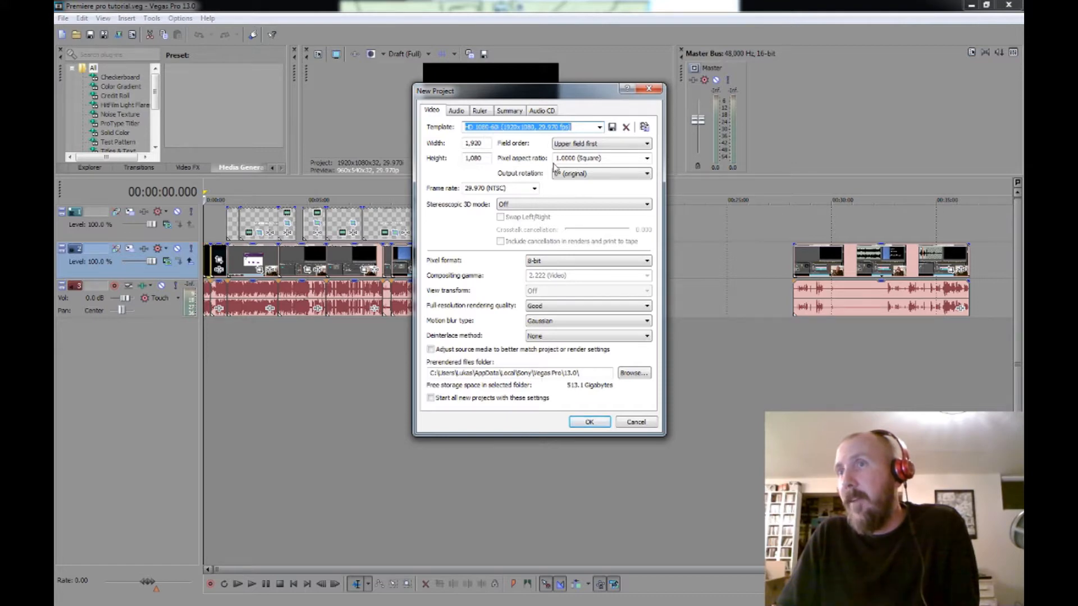
left_click(589, 422)
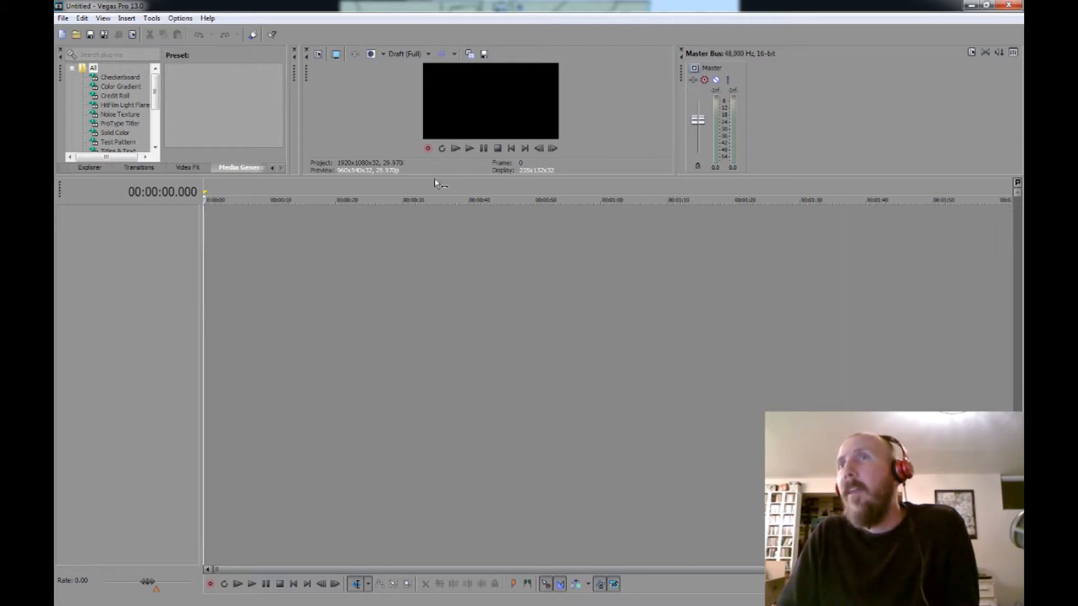
left_click_drag(437, 177, 478, 181)
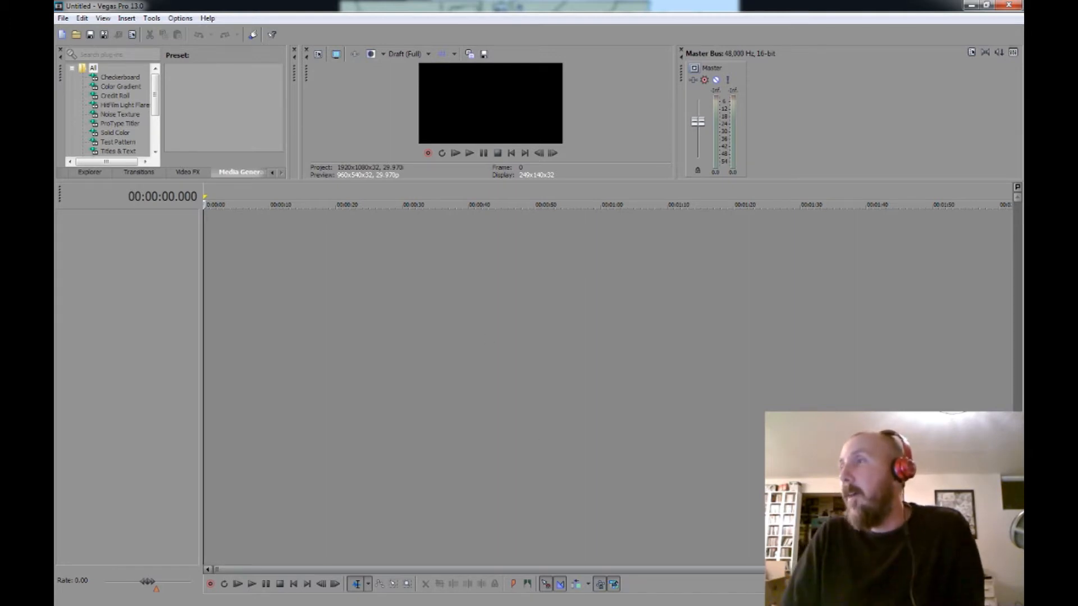
Add ZemlinskyJam.mp4 at the start of the timeline without matching the project settings to it, and make its audio track taller
left_click_drag(1022, 57, 810, 71)
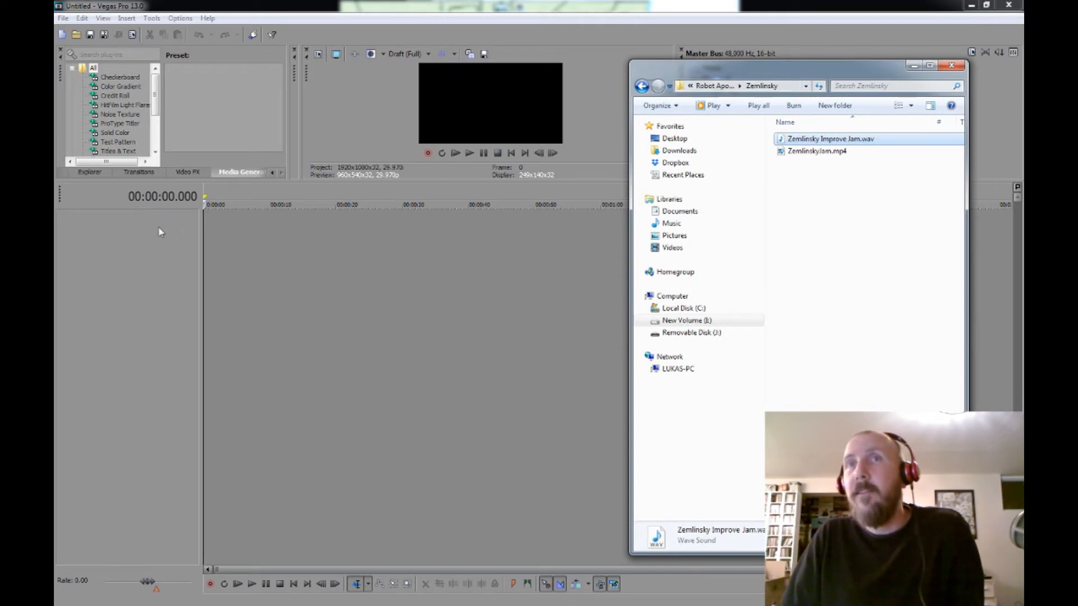
left_click_drag(808, 152, 269, 256)
left_click_drag(192, 237, 192, 237)
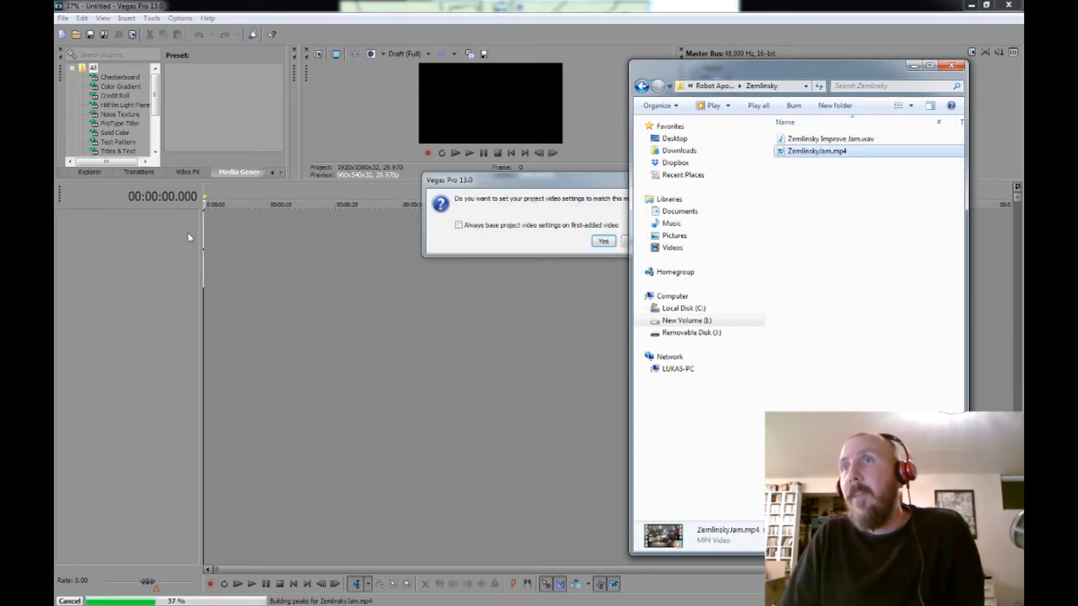
left_click(605, 184)
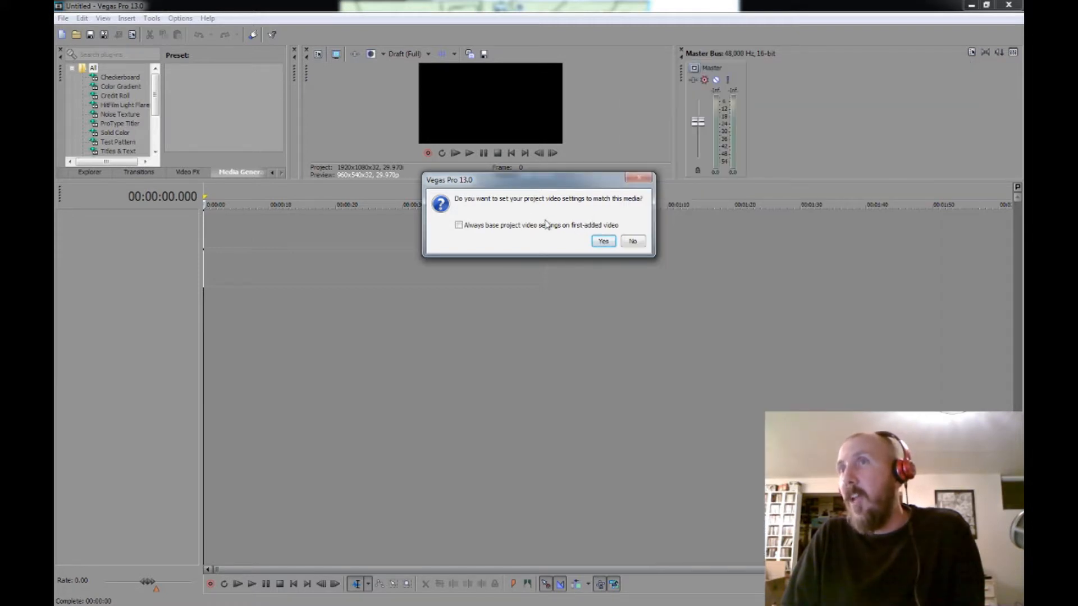
left_click(632, 242)
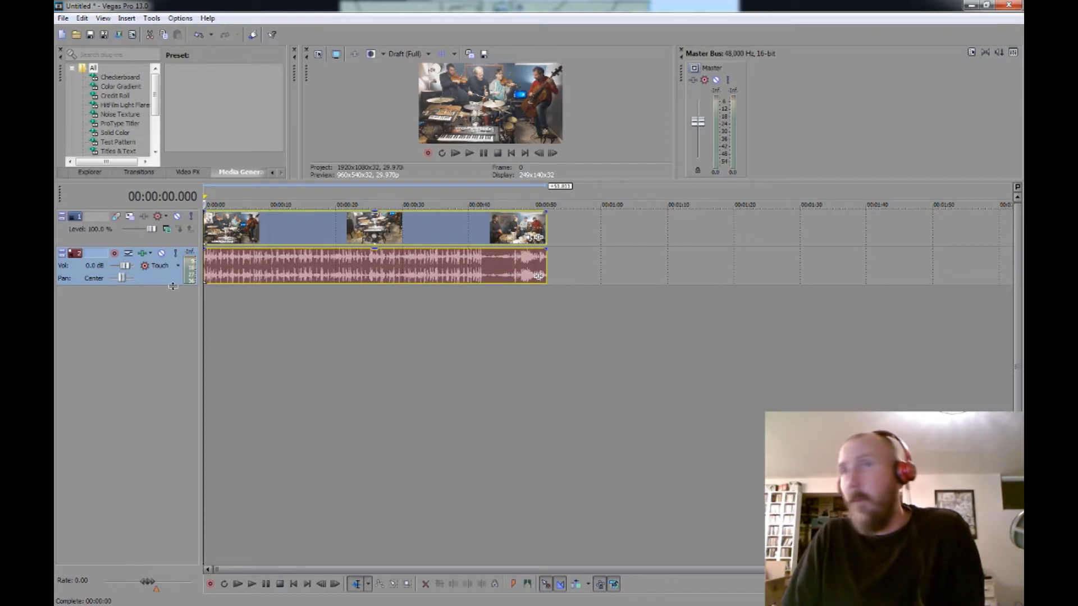
left_click_drag(173, 286, 172, 316)
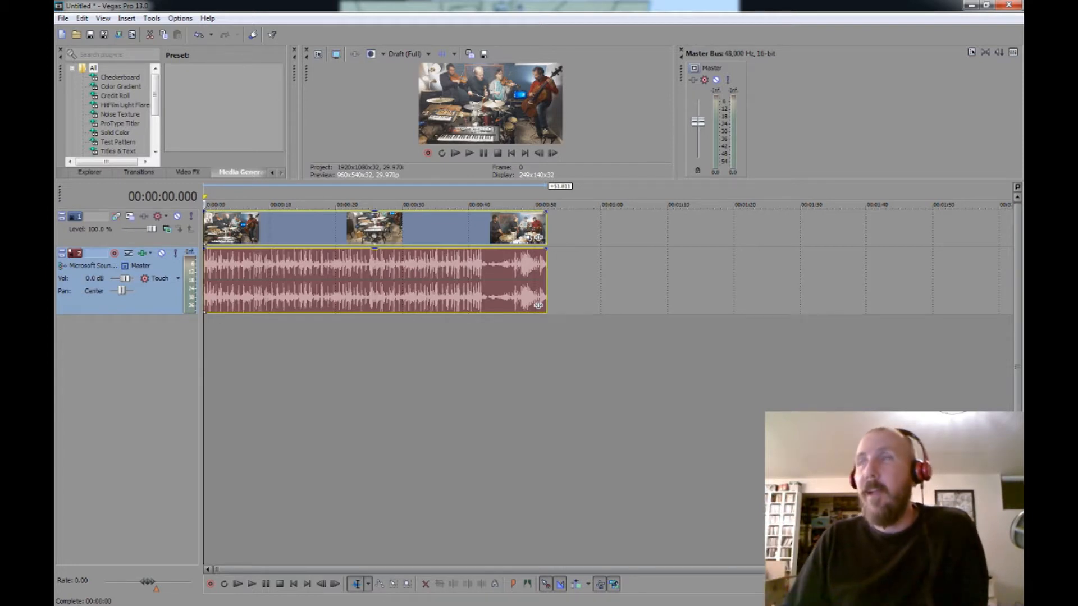
Place Zemlinsky Improve Jam.wav on a new track below the camera audio and make that track much taller
key("alt+Tab")
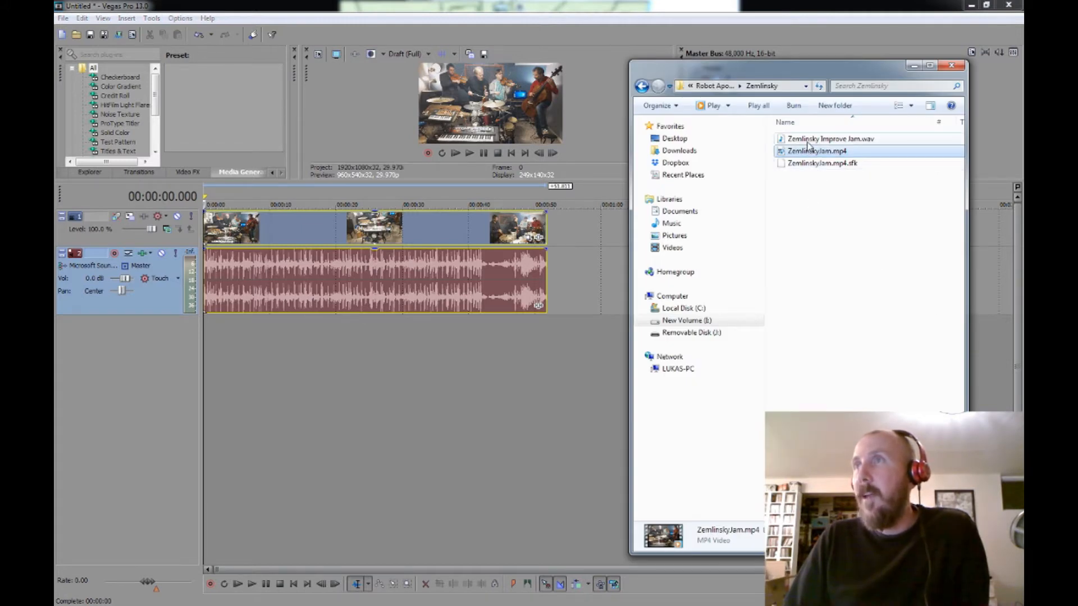
left_click_drag(807, 144, 472, 354)
left_click_drag(312, 341, 314, 344)
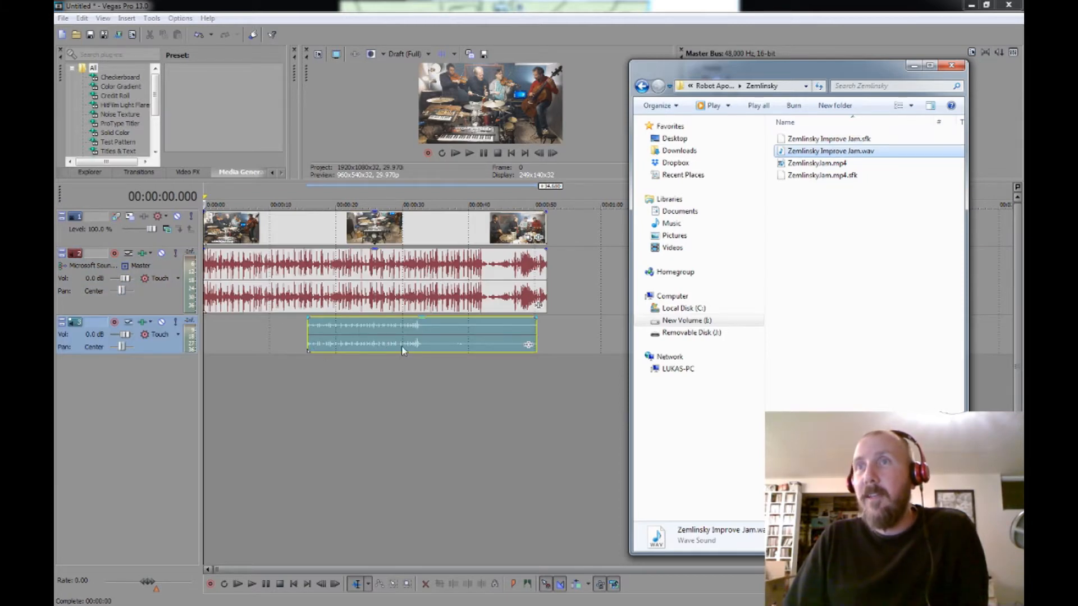
left_click_drag(164, 355, 181, 448)
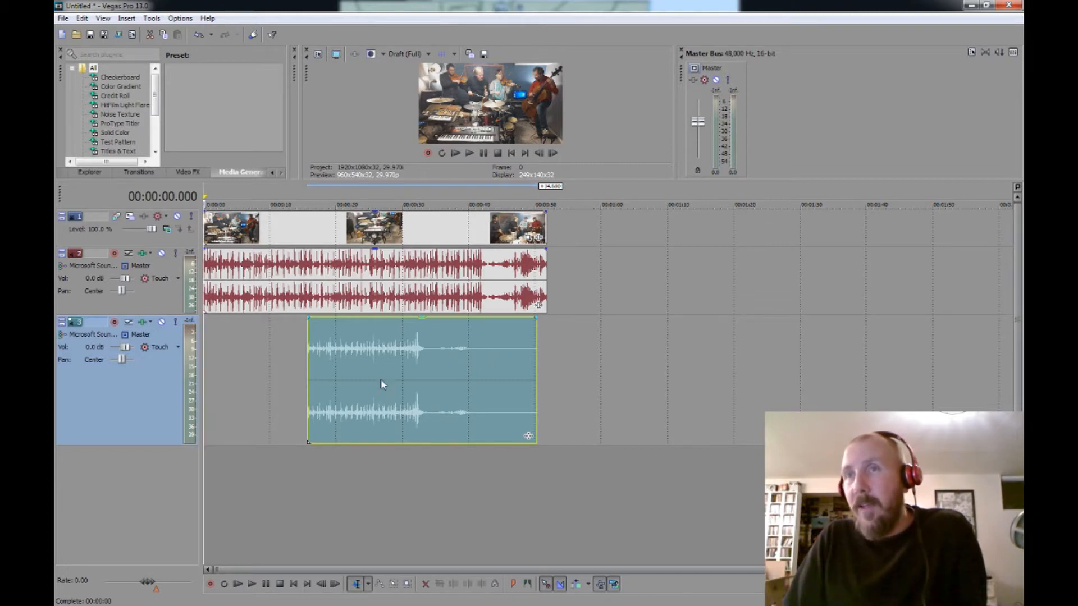
Shift the Zemlinsky Improve Jam.wav clip along the timeline until its waveform peaks line up with those of the camera audio
left_click_drag(379, 372, 446, 354)
left_click(515, 348)
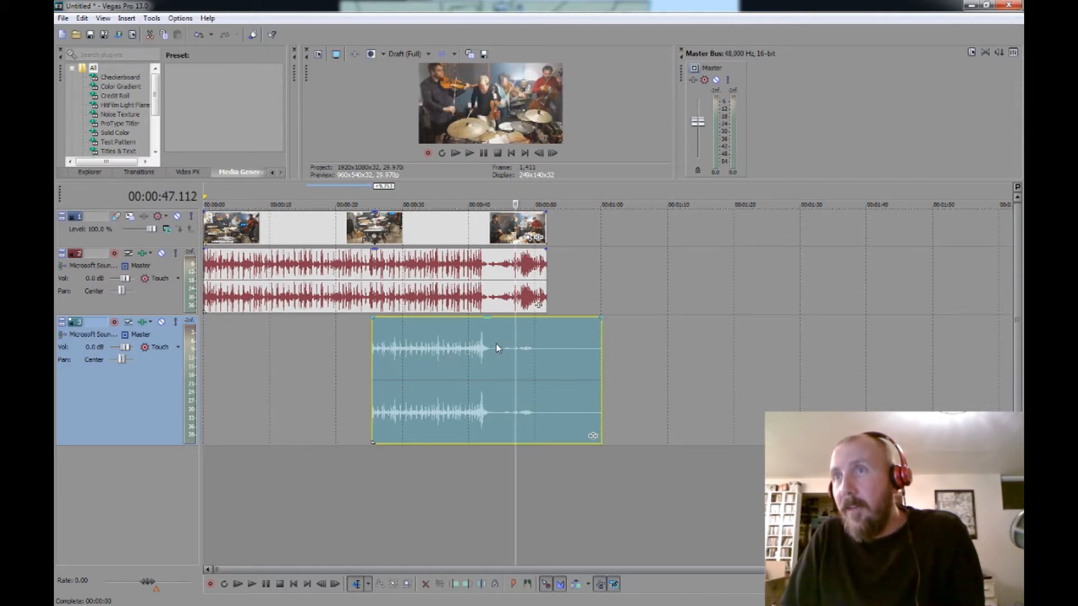
left_click_drag(496, 344, 494, 345)
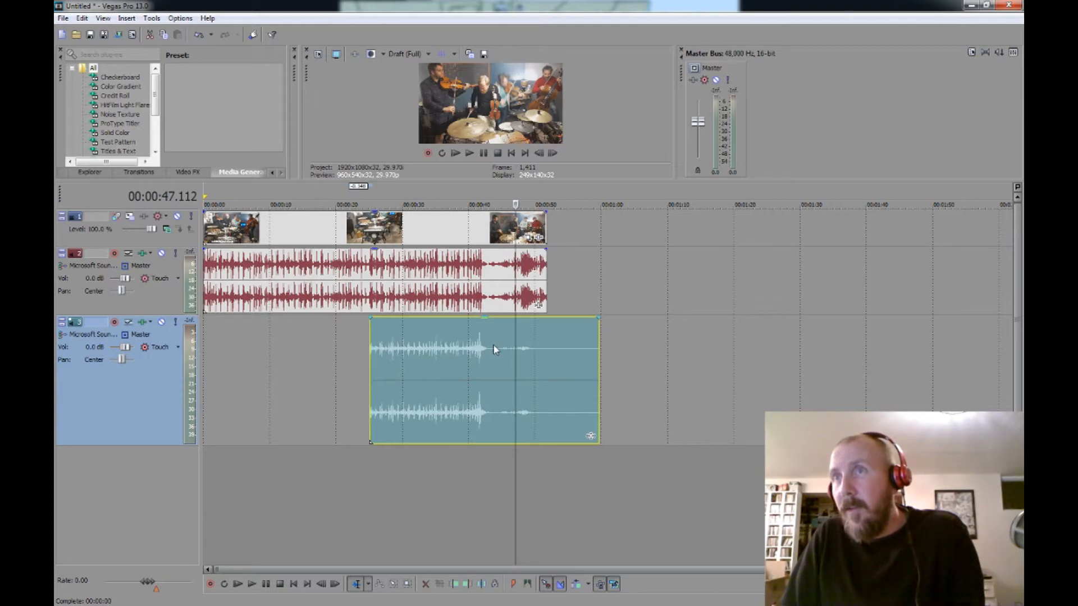
left_click_drag(174, 314, 174, 343)
scroll(396, 451, "up", 8)
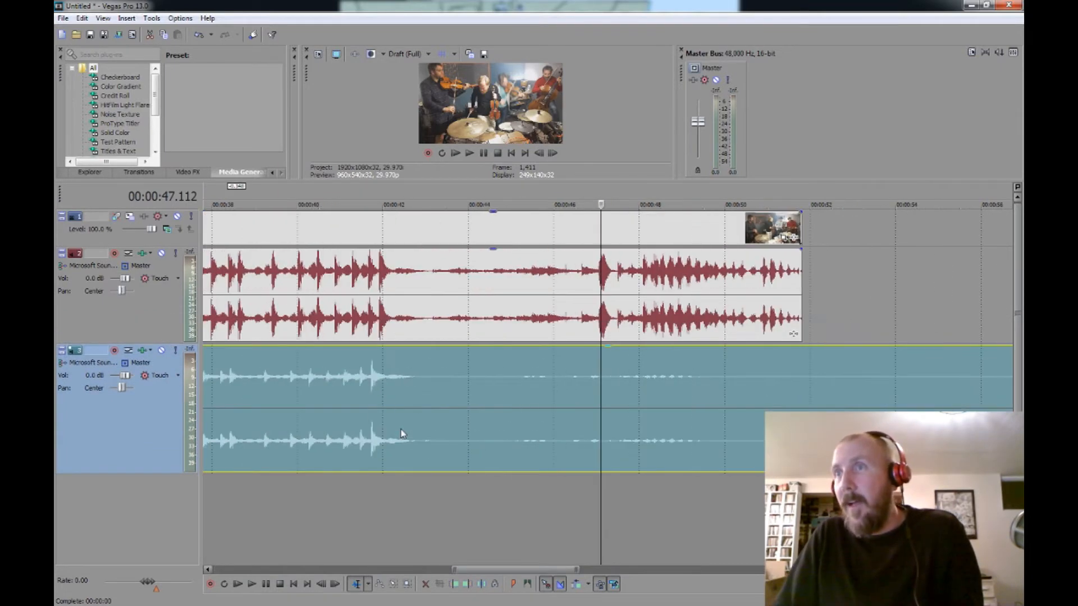
left_click_drag(582, 397, 586, 397)
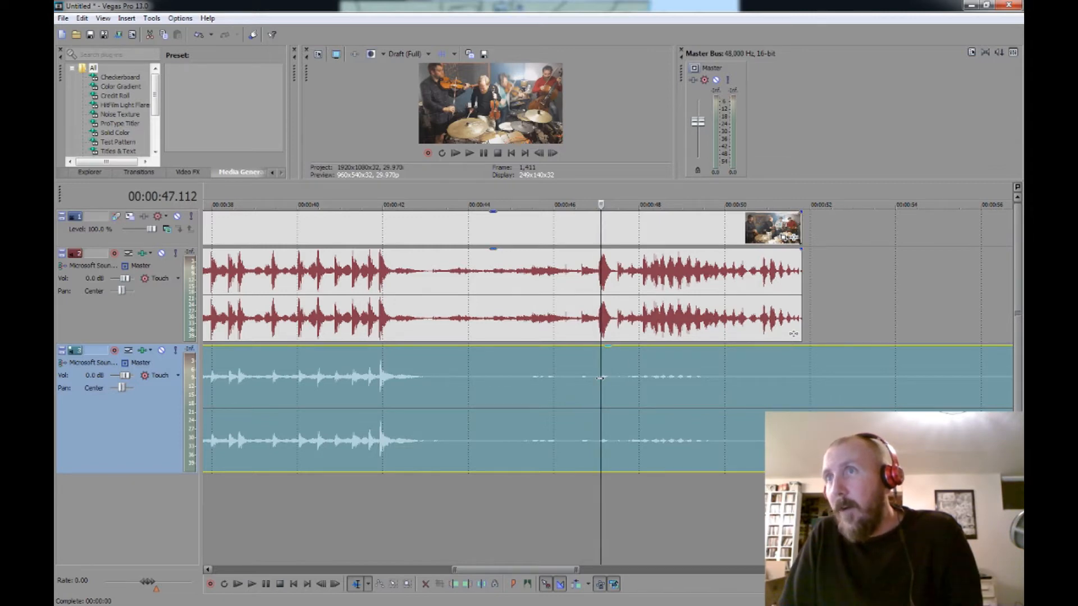
Enlarge the video preview and play from about 00:00:47 to check the sync between both audio tracks
left_click_drag(465, 180, 461, 269)
left_click(469, 243)
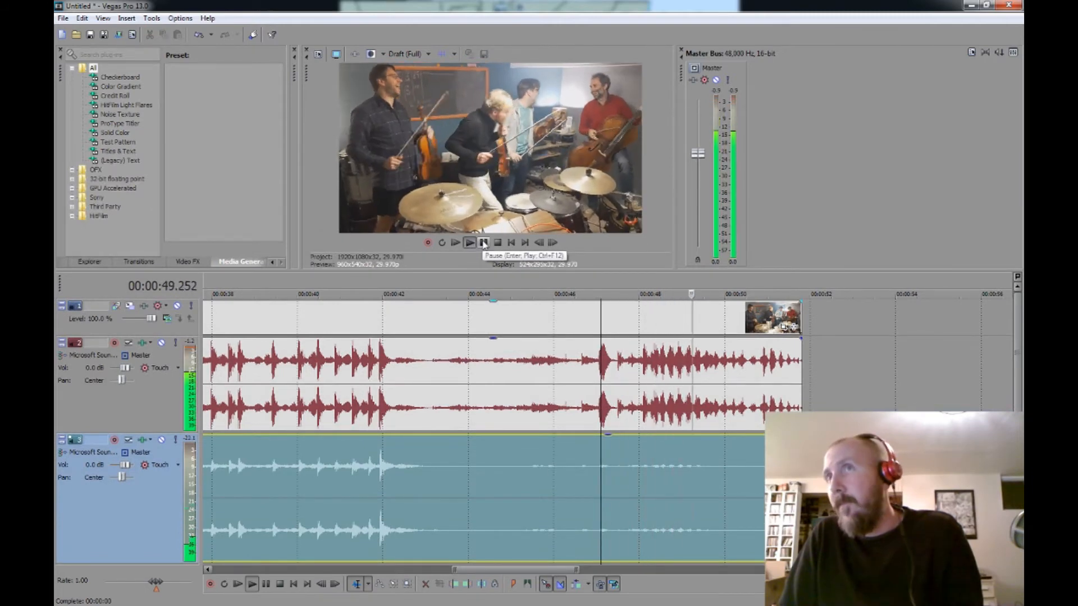
left_click(483, 242)
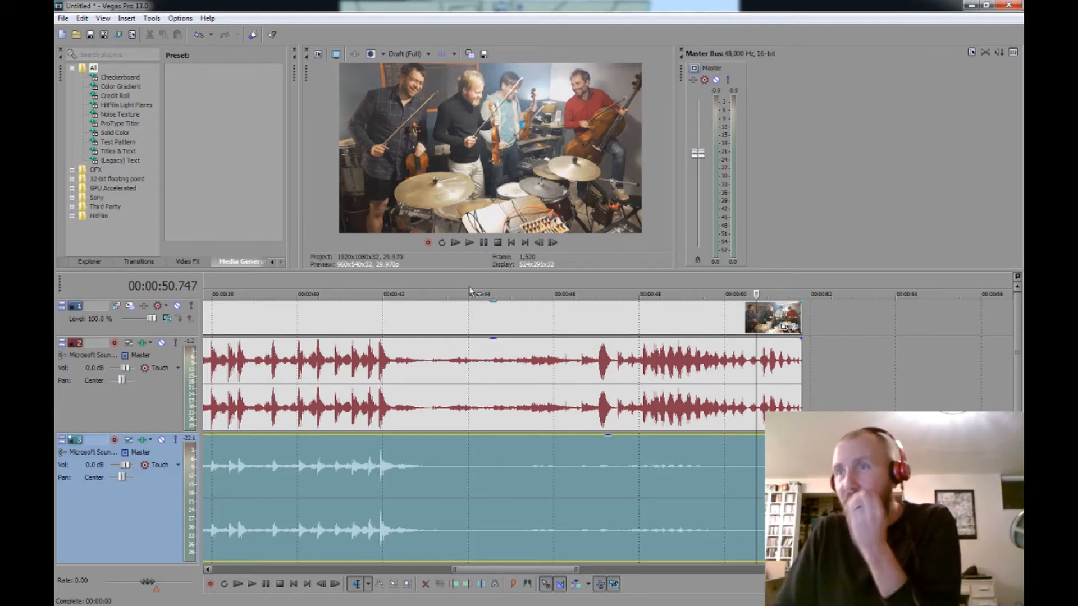
left_click(601, 474)
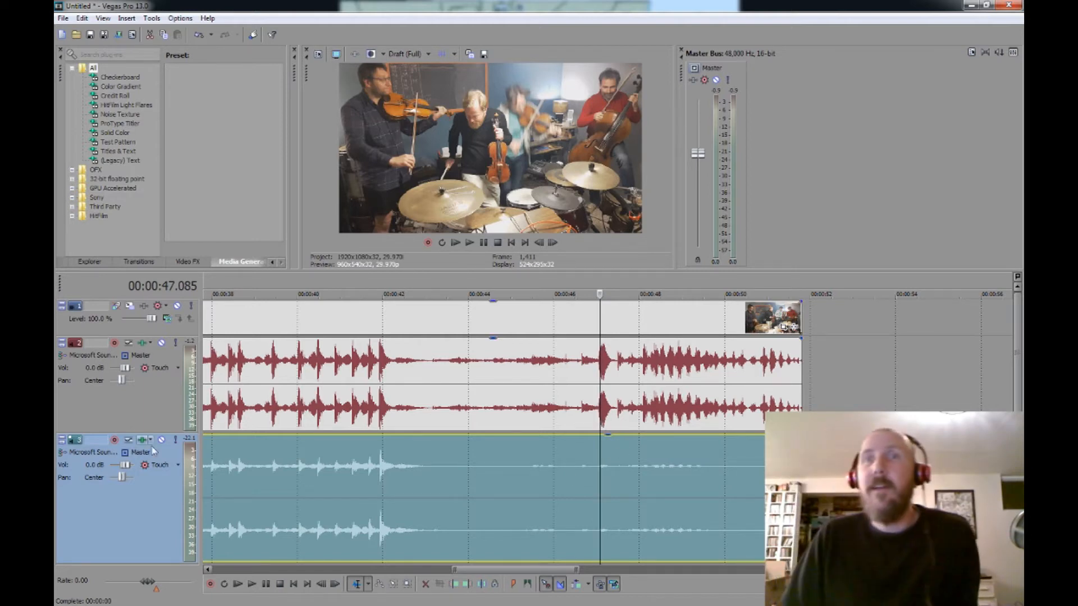
Reduce the heights of both audio tracks and return to the start of the timeline
left_click_drag(158, 432, 163, 379)
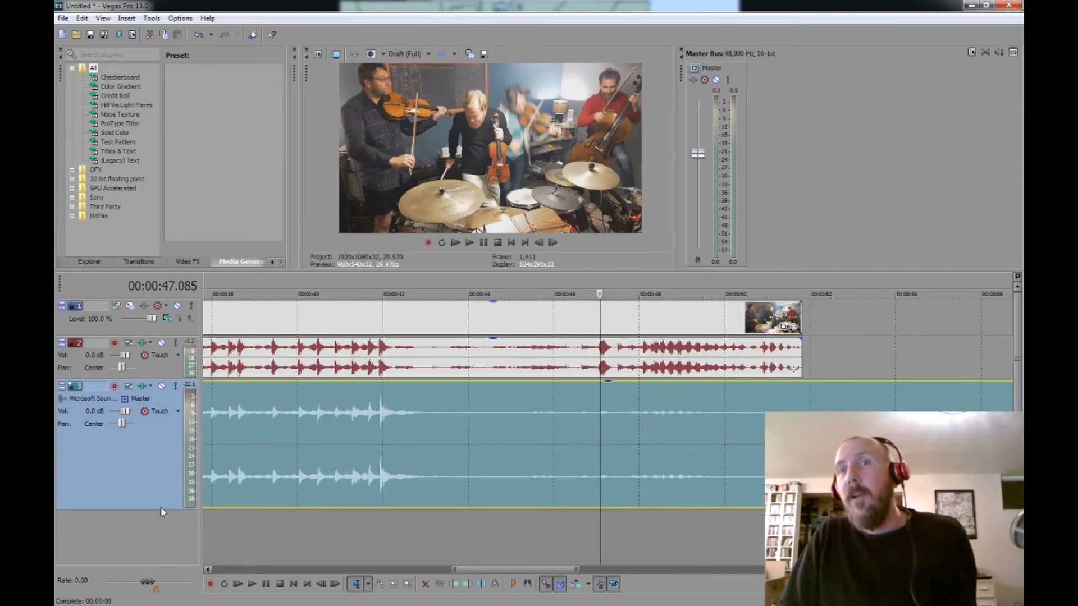
left_click_drag(164, 509, 164, 434)
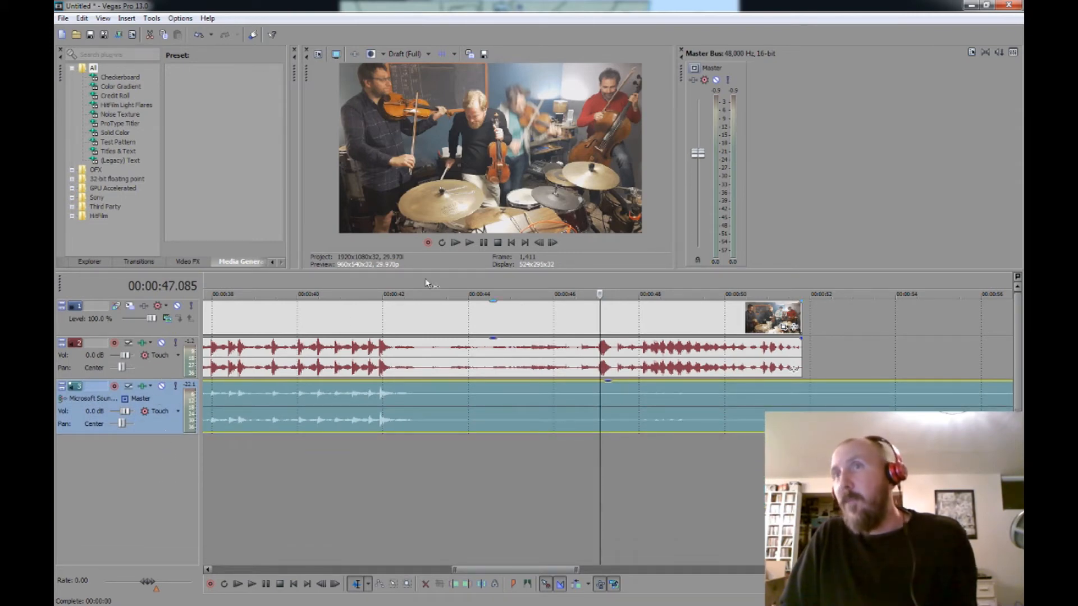
left_click(511, 242)
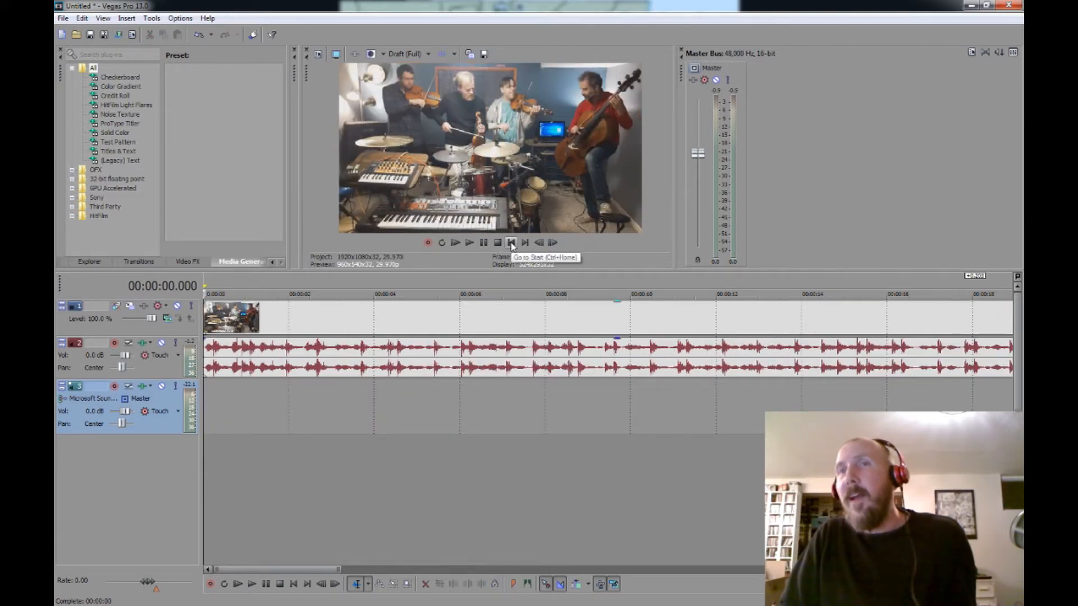
scroll(444, 438, "down", 6)
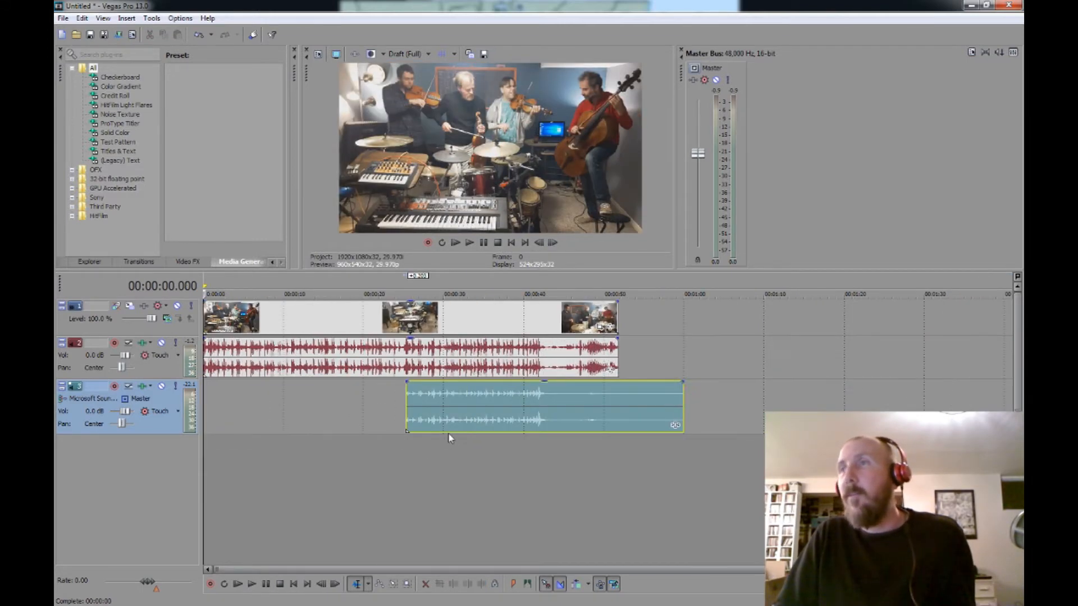
Split the camera audio and the video clip at 00:00:25.283, where the Zemlinsky Improve Jam.wav clip begins
left_click(408, 372)
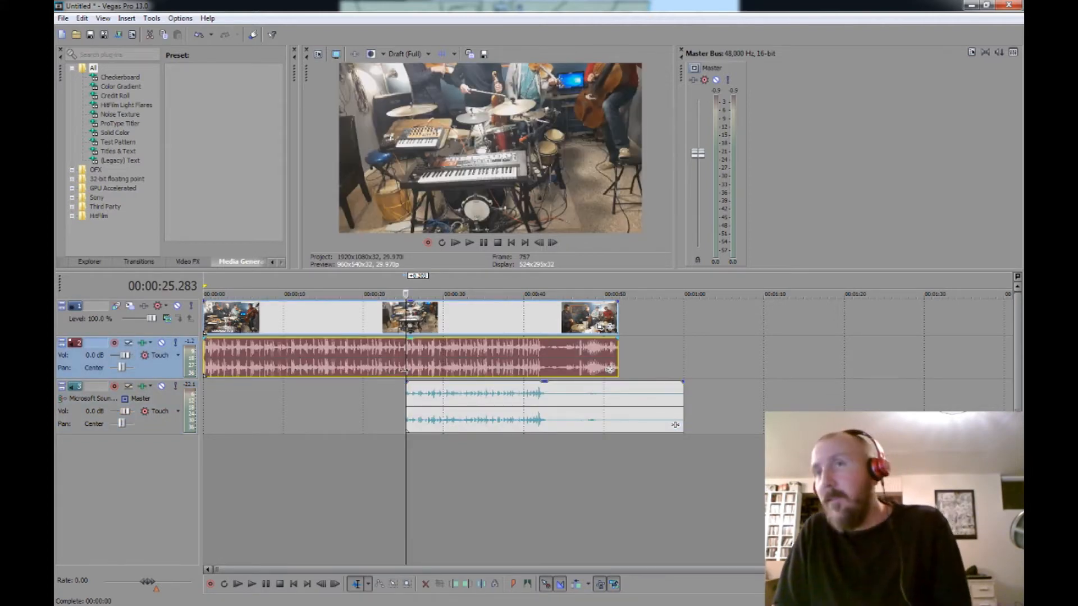
right_click(404, 370)
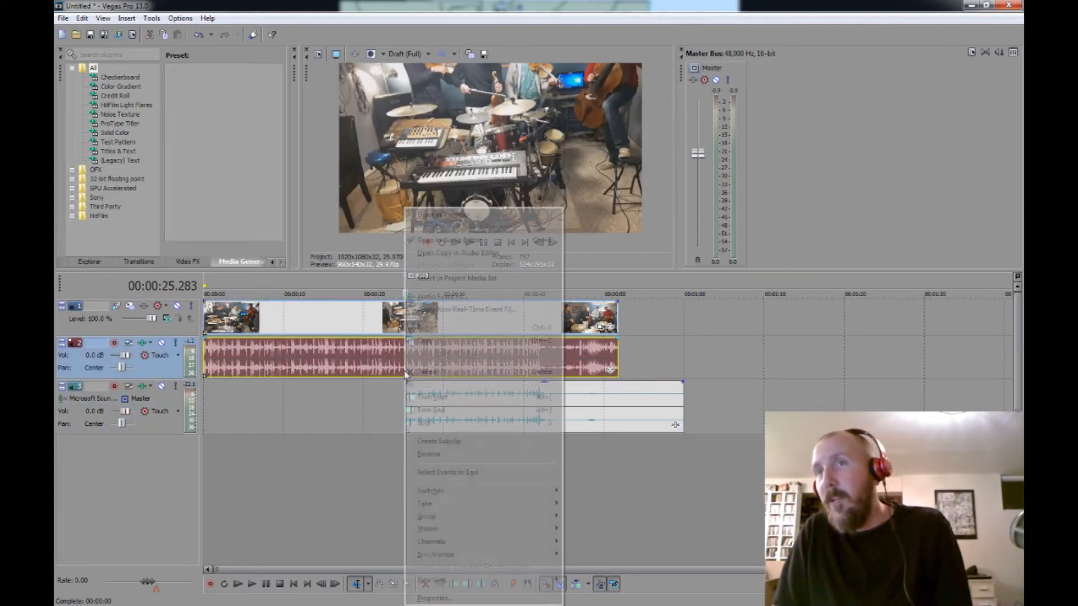
left_click(438, 432)
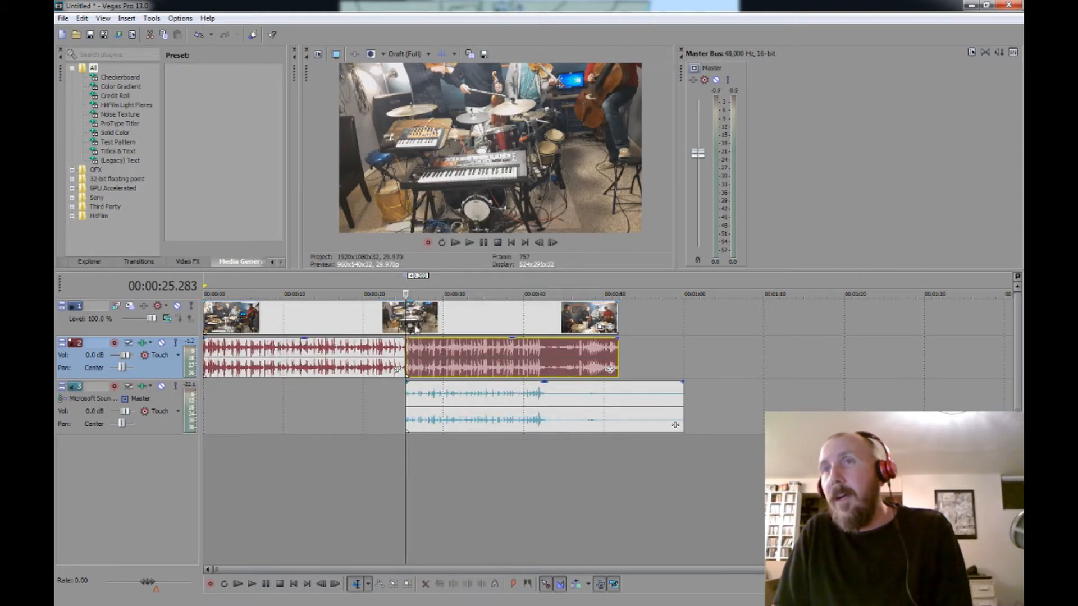
left_click(407, 325)
key("s")
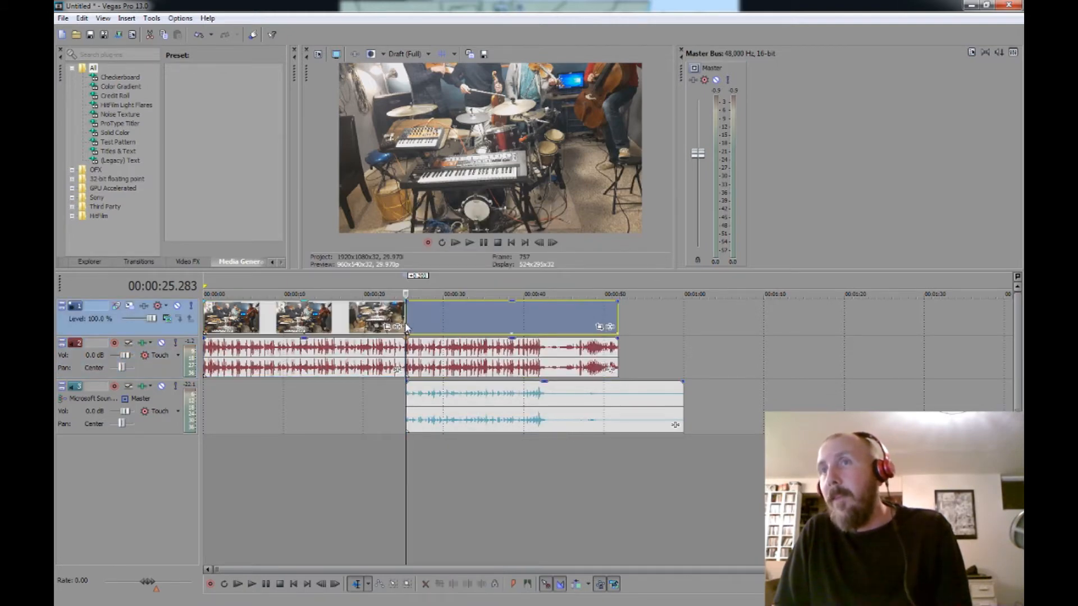
Delete the portions of the video and camera audio before the cut
left_click(358, 317)
key("Delete")
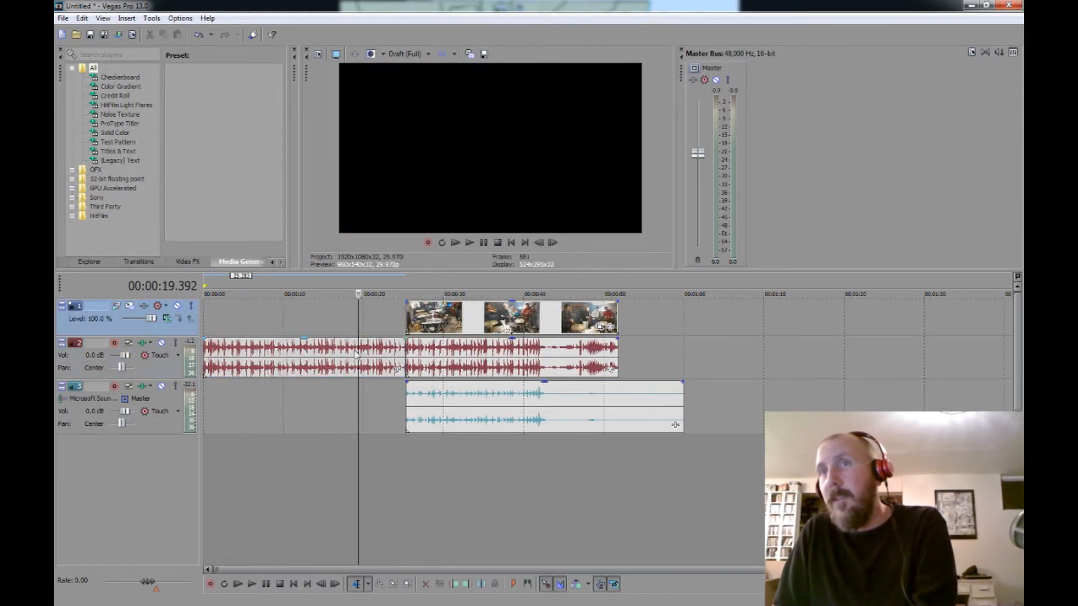
left_click(355, 356)
key("Delete")
Select the remaining video, camera audio and Zemlinsky Improve Jam.wav clips and move them together to the start of the timeline
left_click_drag(383, 322, 379, 477)
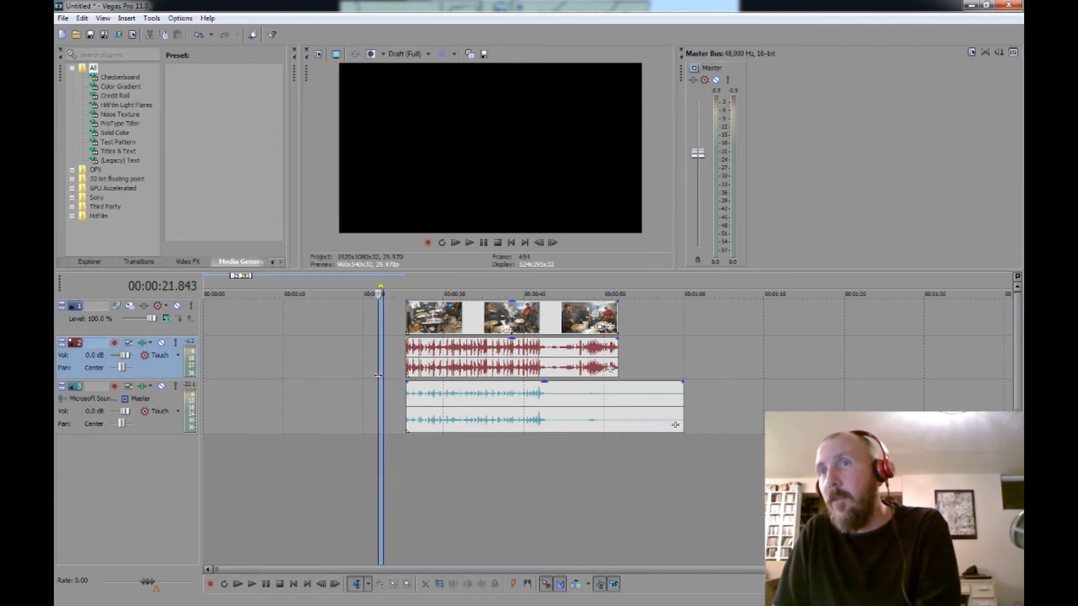
left_click(394, 583)
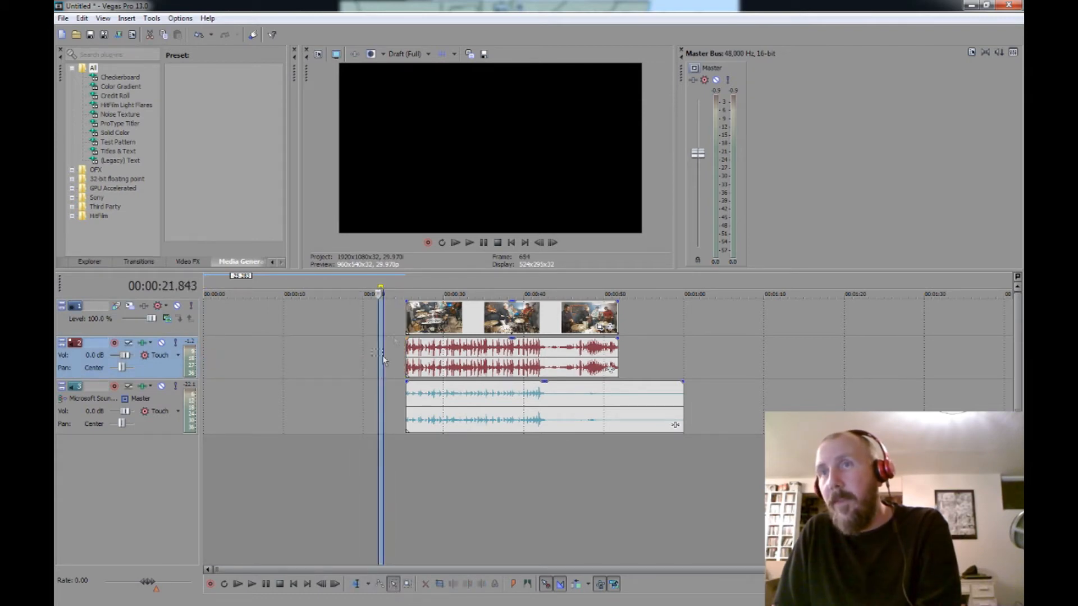
left_click_drag(400, 321, 302, 409)
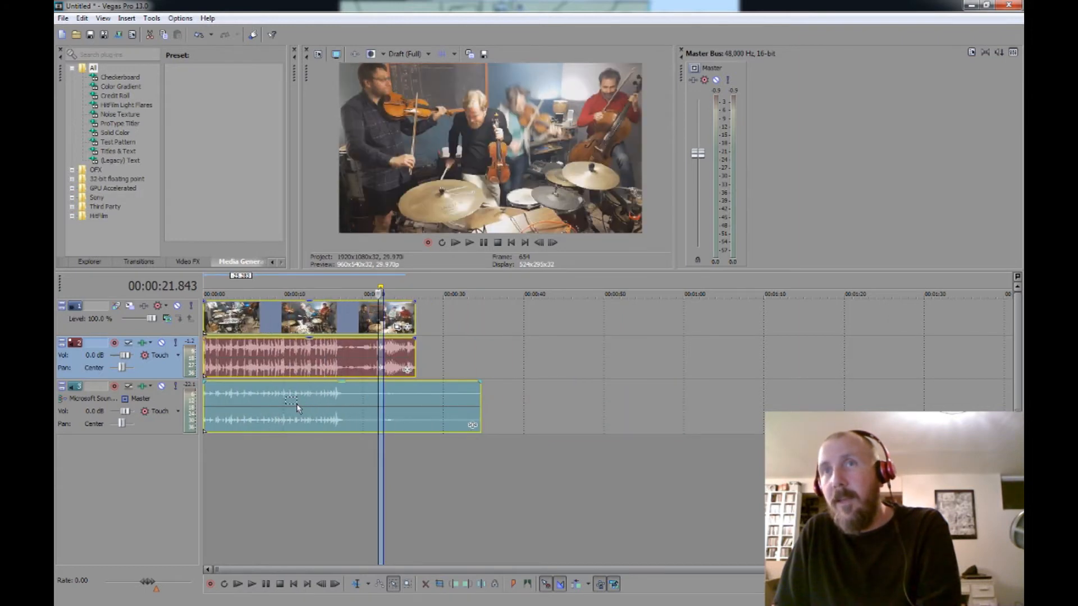
left_click(356, 583)
left_click(328, 476)
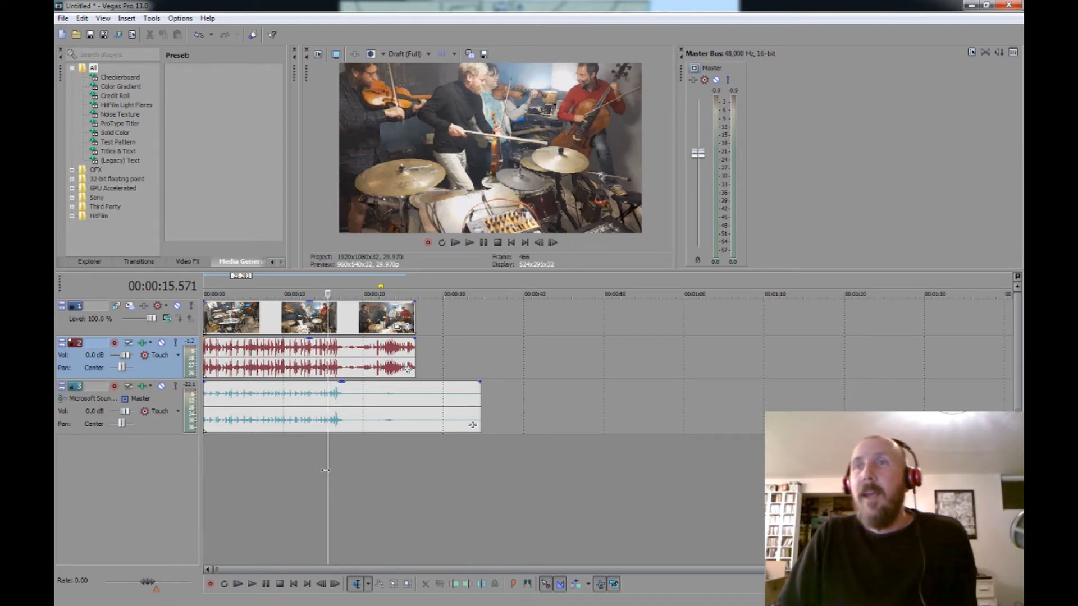
Split the Zemlinsky Improve Jam.wav clip at the video's end, 00:00:26.528, and delete the portion after the cut
left_click(415, 398)
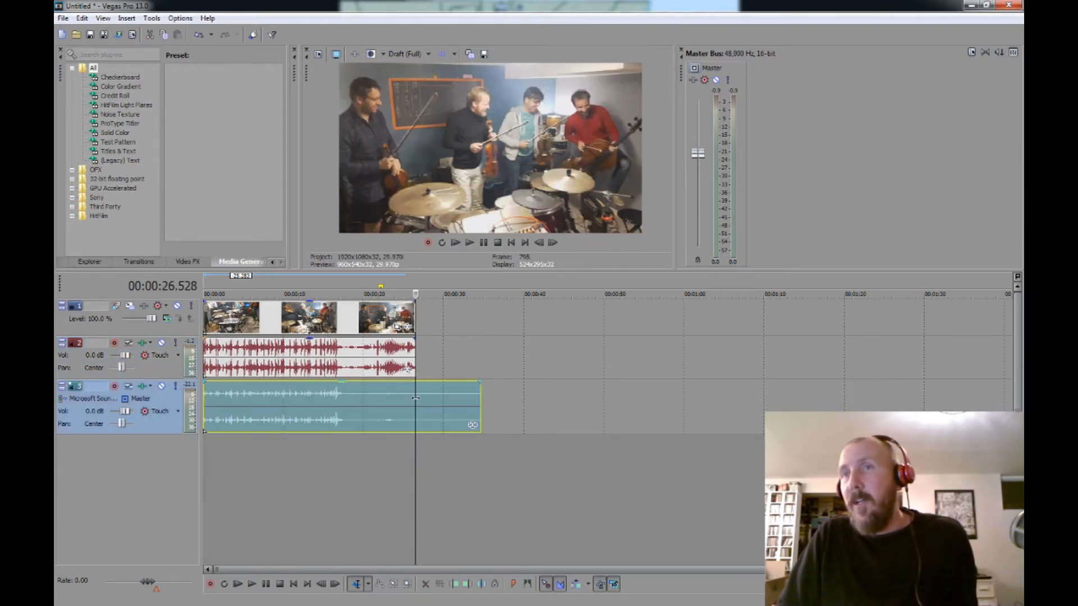
right_click(414, 398)
left_click(443, 424)
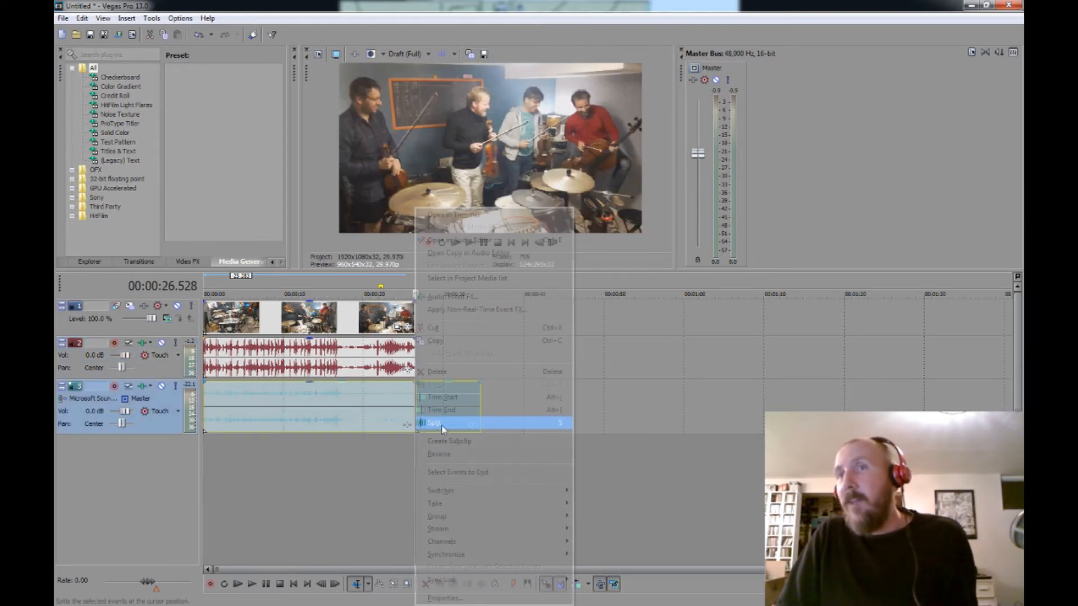
left_click(444, 414)
key("Delete")
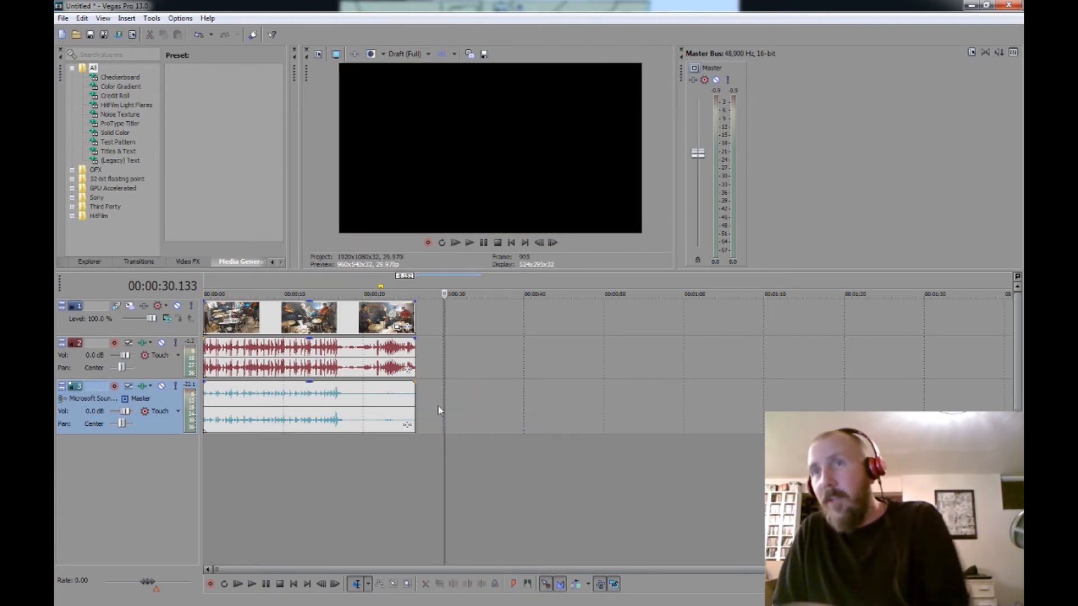
Add a fade-out of about 3 seconds to the end of the Zemlinsky Improve Jam.wav clip
left_click_drag(416, 382, 392, 386)
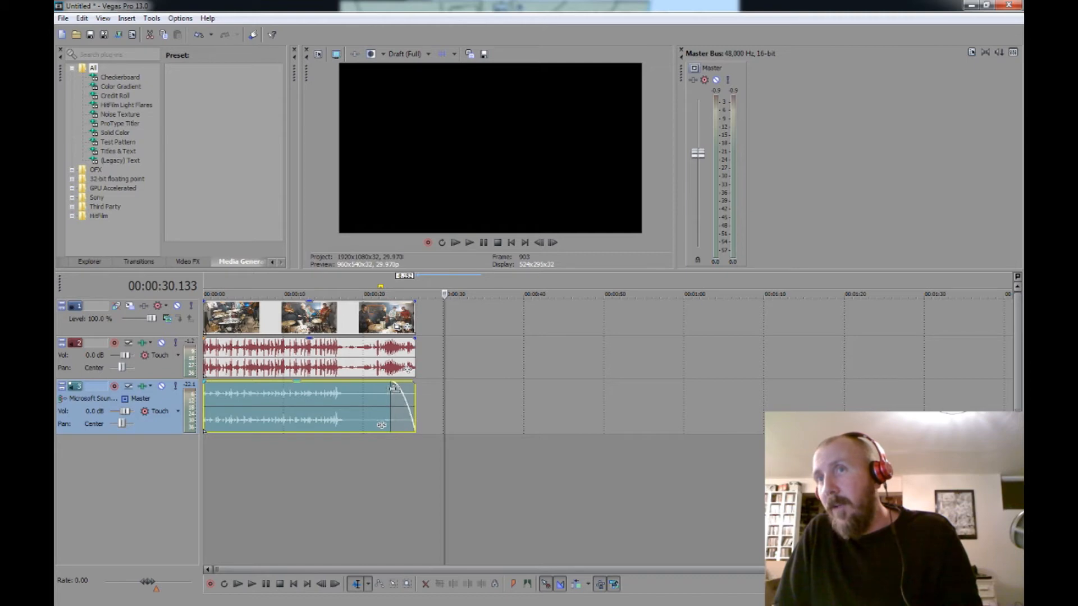
View the fade curve options for the Zemlinsky Improve Jam.wav clip's fade-out, and place the playhead at 00:00:16.436
right_click(394, 389)
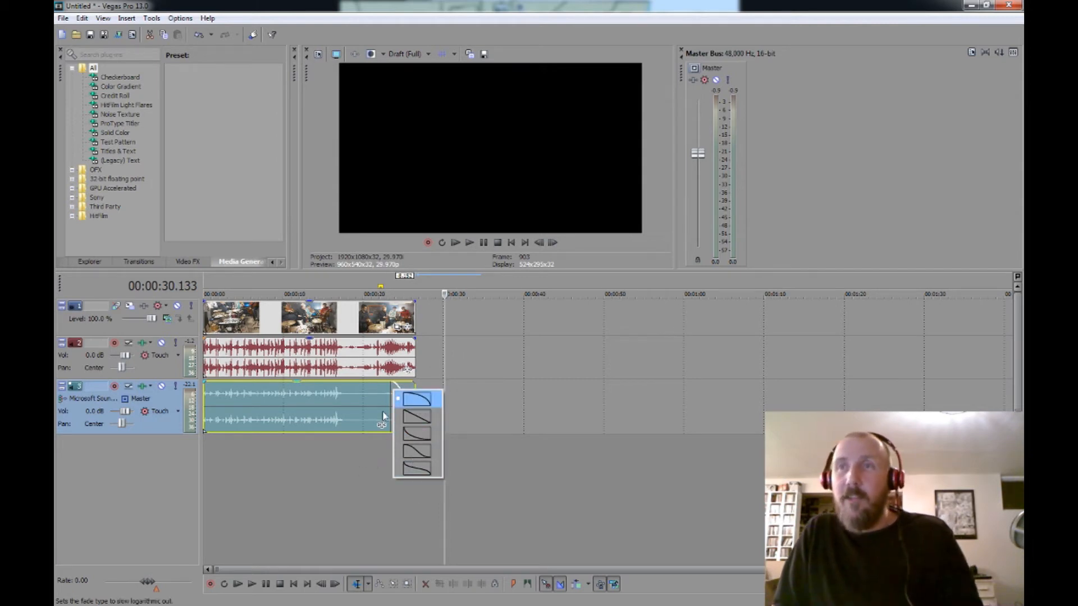
left_click(334, 494)
left_click(335, 490)
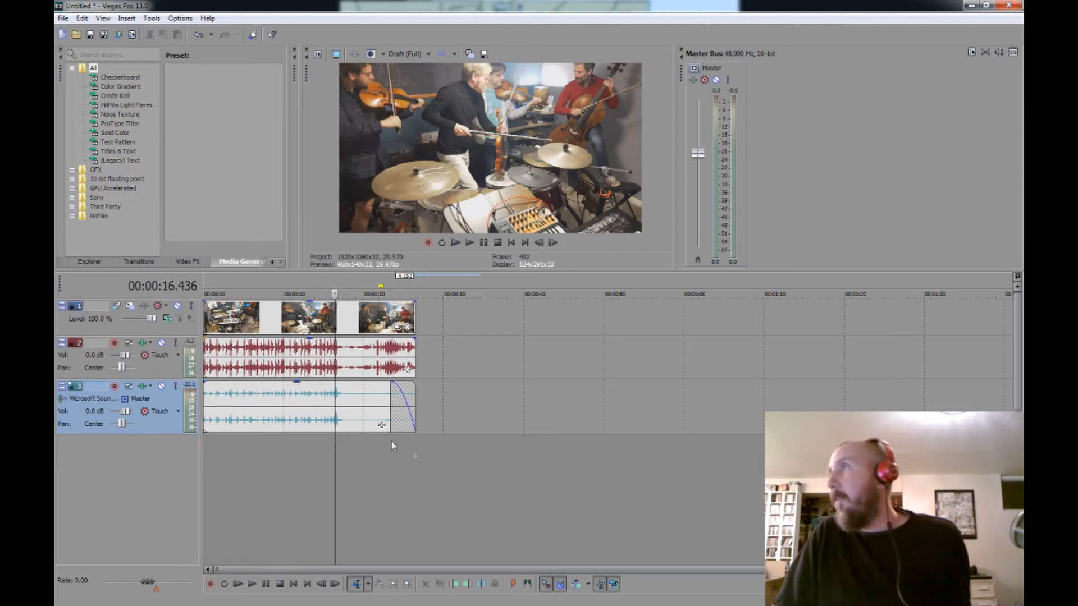
Insert a new video track above the video clip and place a (Legacy) Text clip with the Default Text preset on it, ending at the playhead
left_click(133, 329)
right_click(133, 328)
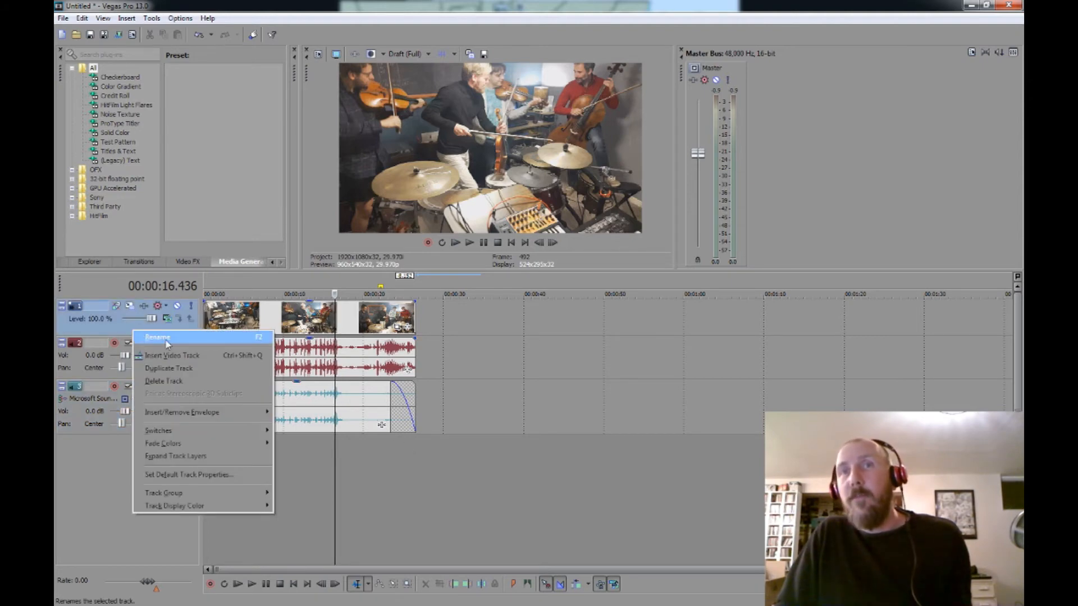
left_click(174, 356)
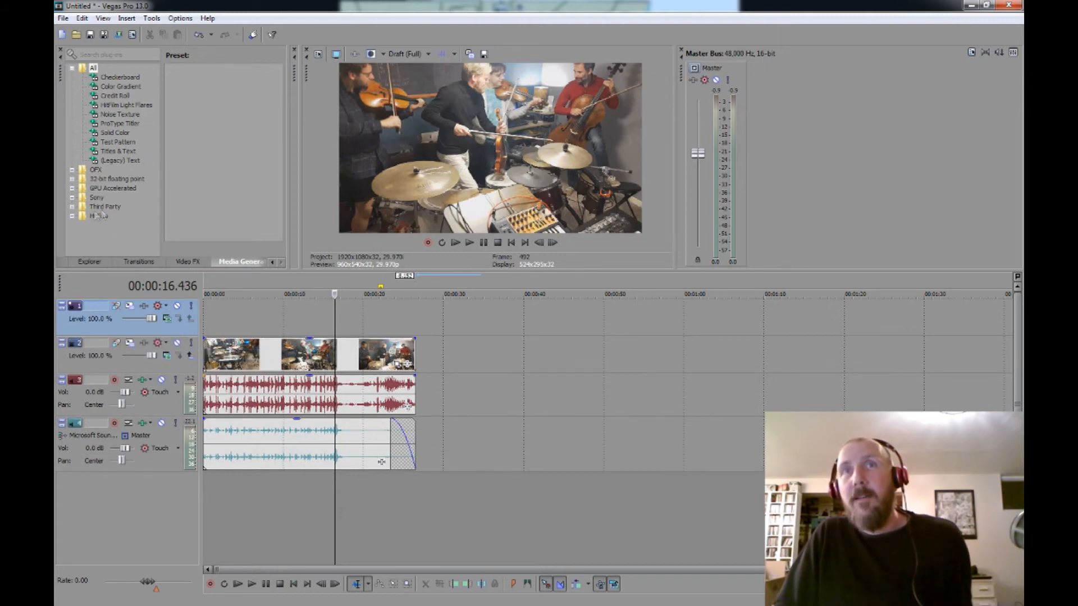
left_click(127, 161)
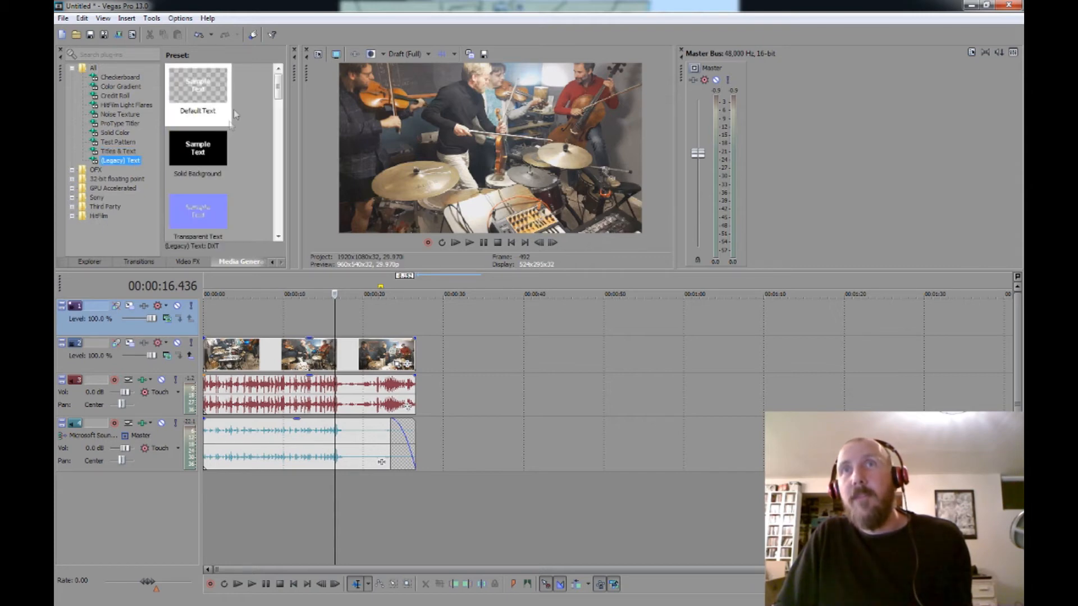
left_click_drag(209, 93, 280, 320)
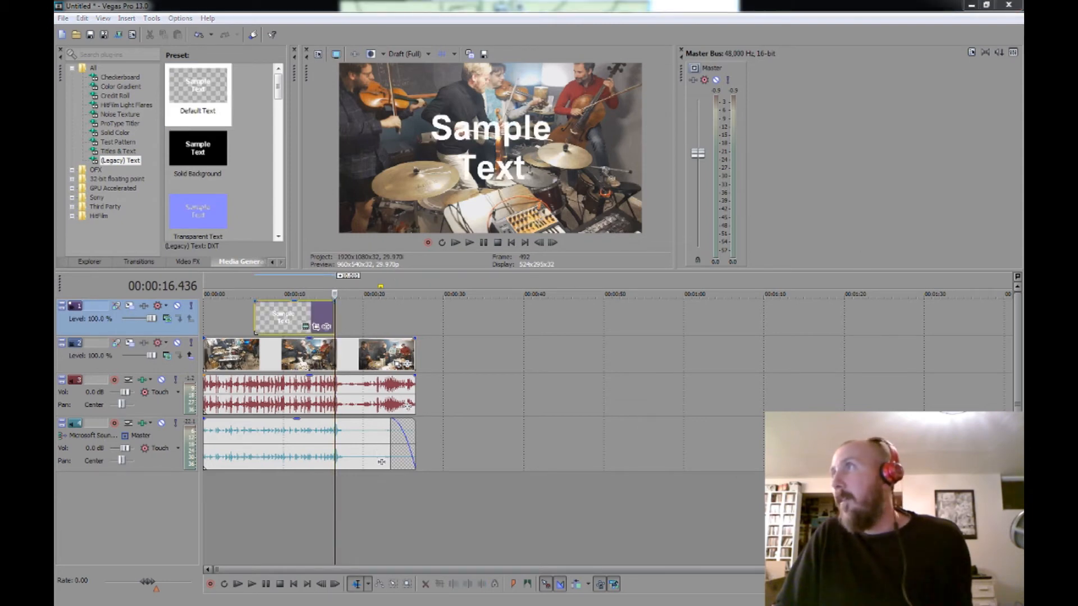
Replace the title clip's sample text with "Zemlinsky Quartet" and close the media generator window
left_click_drag(1022, 138, 513, 144)
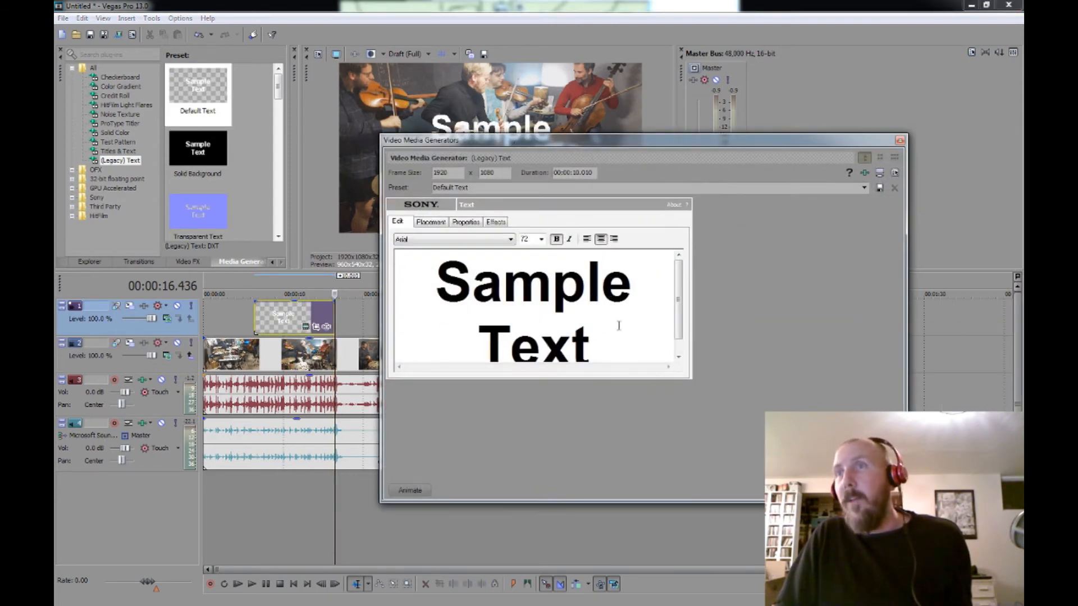
left_click_drag(618, 327, 608, 341)
key("ctrl+a")
type("Zemlink")
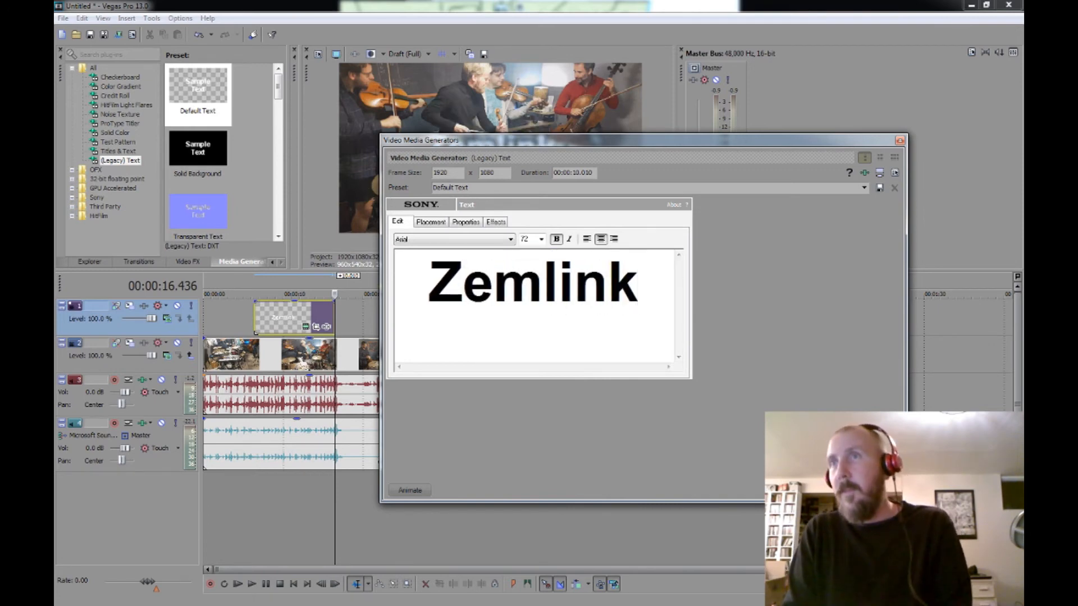
key("BackSpace")
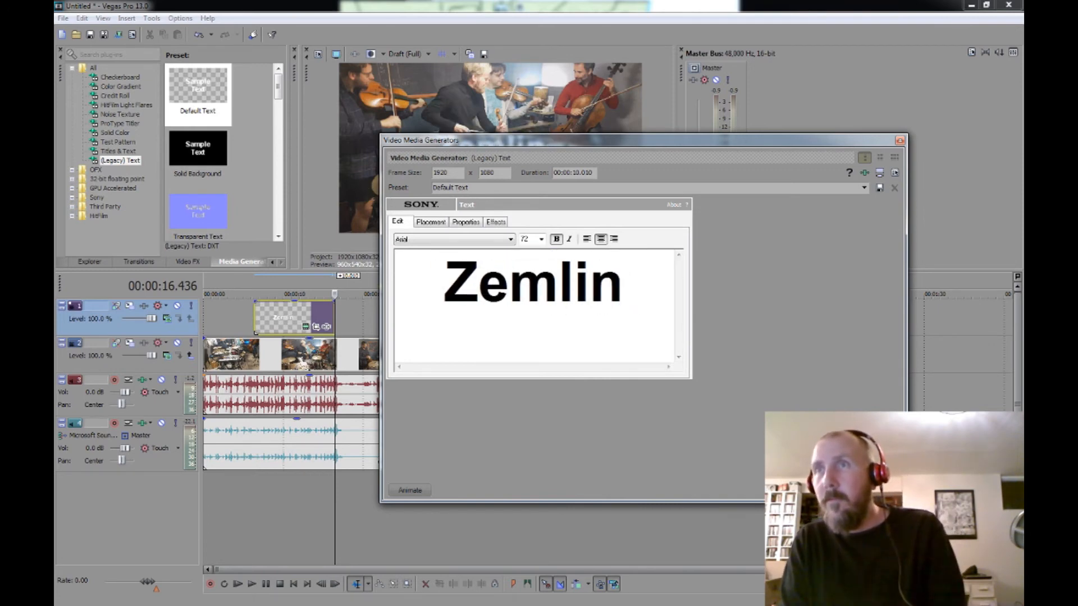
type("sky")
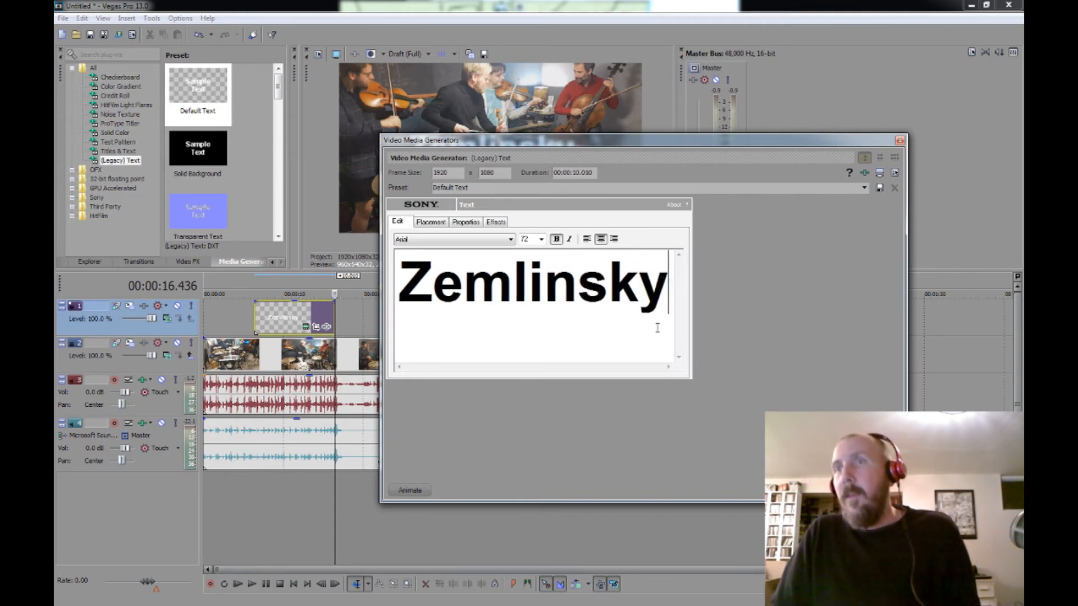
type(" Quart")
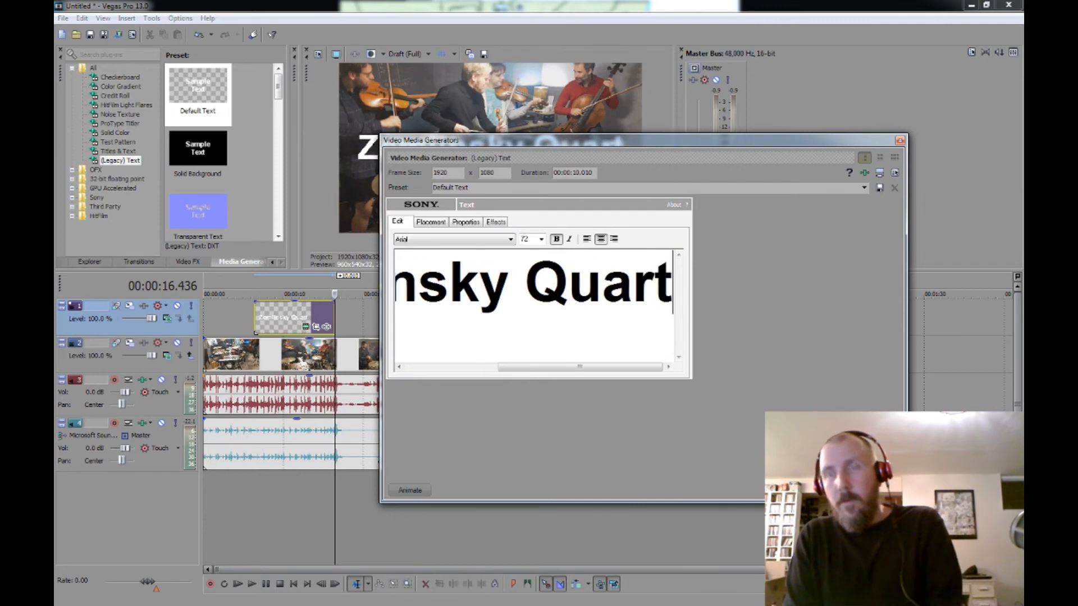
type("et")
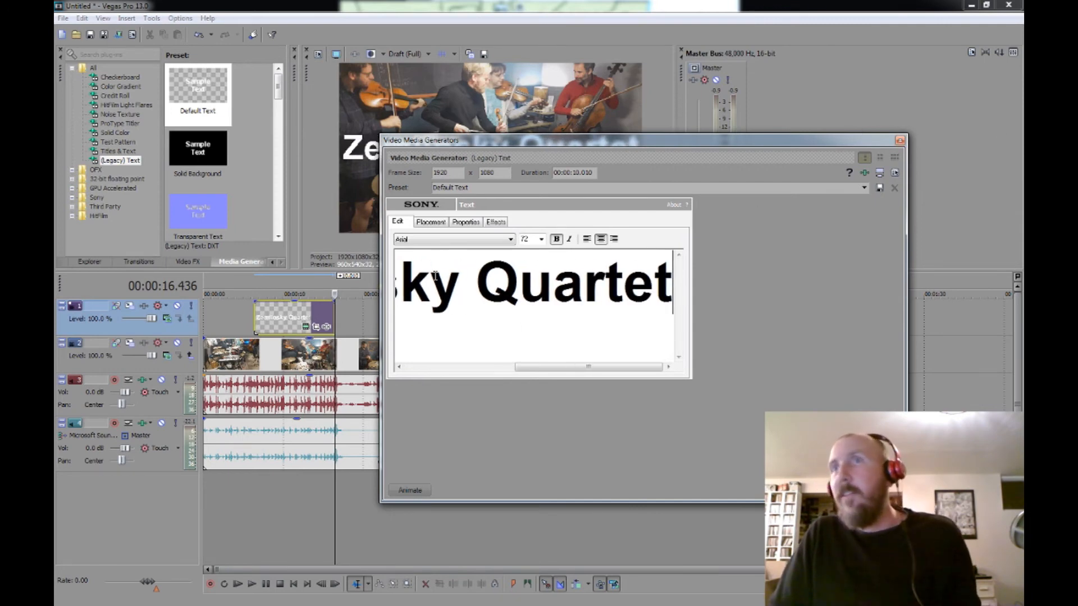
left_click(900, 140)
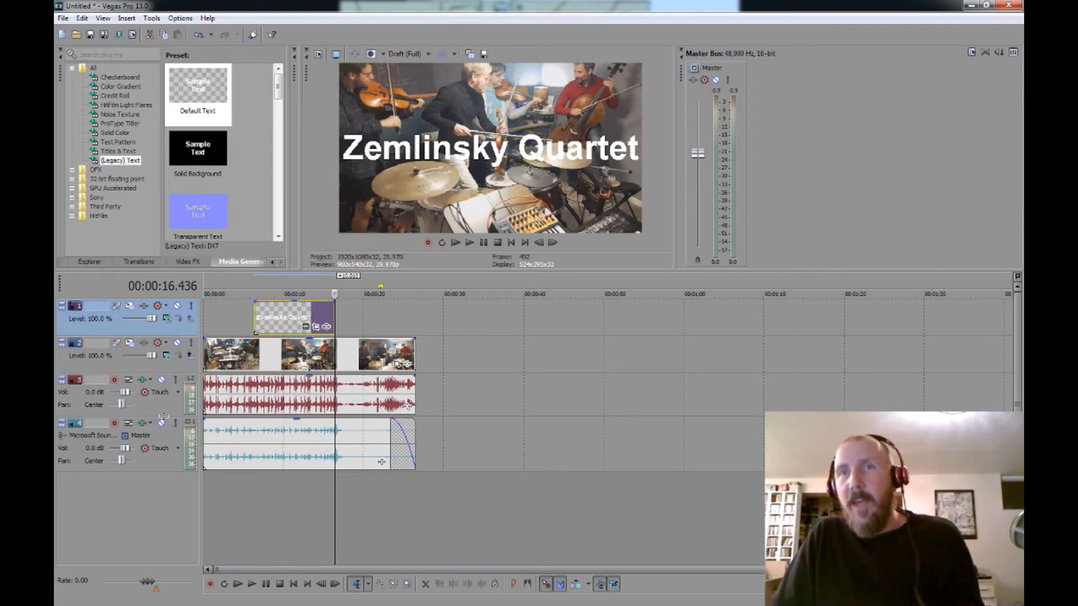
Increase the height of the camera audio track
left_click_drag(164, 416, 179, 434)
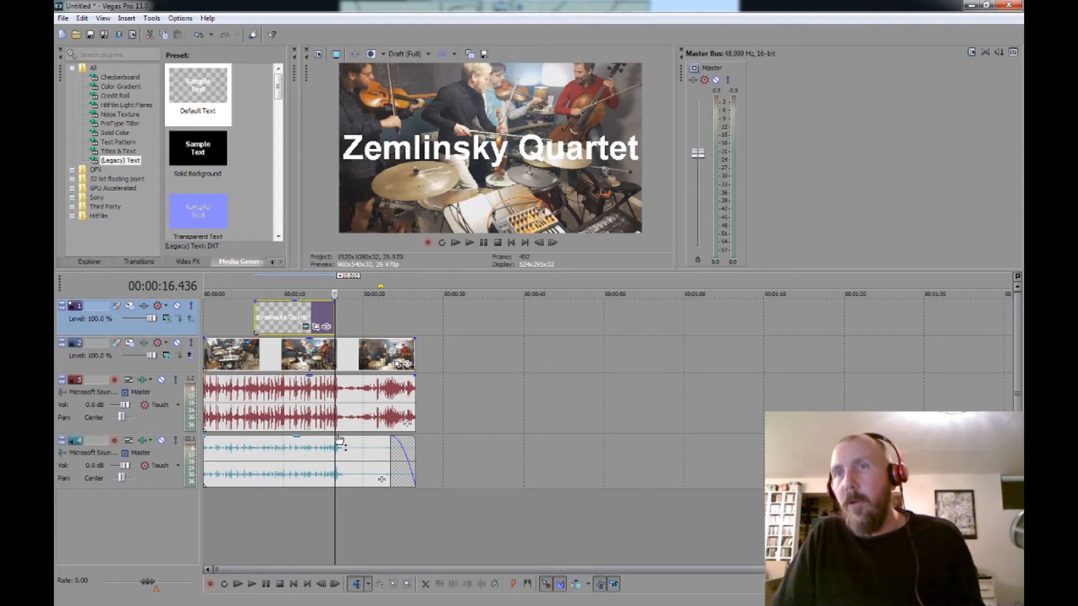